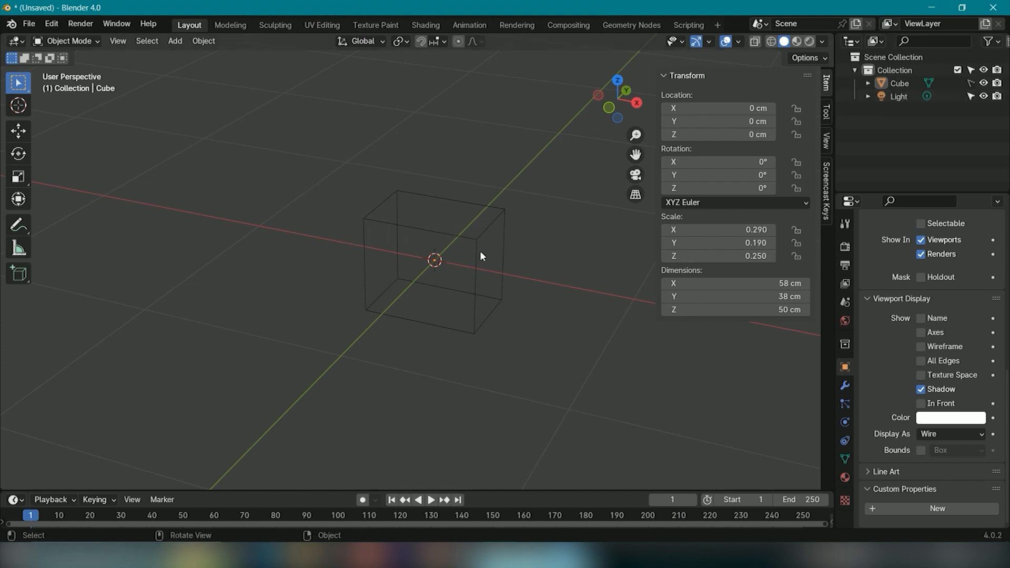
# Step: Raise the wireframe reference box along Z so its base rests on the ground at the world origin
pyautogui.press('KP_1')
pyautogui.keyDown('shift'); pyautogui.moveTo(536, 295); pyautogui.dragTo(432, 378, button='middle'); pyautogui.keyUp('shift')
pyautogui.press('g')
pyautogui.press('z')
pyautogui.click(433, 336)
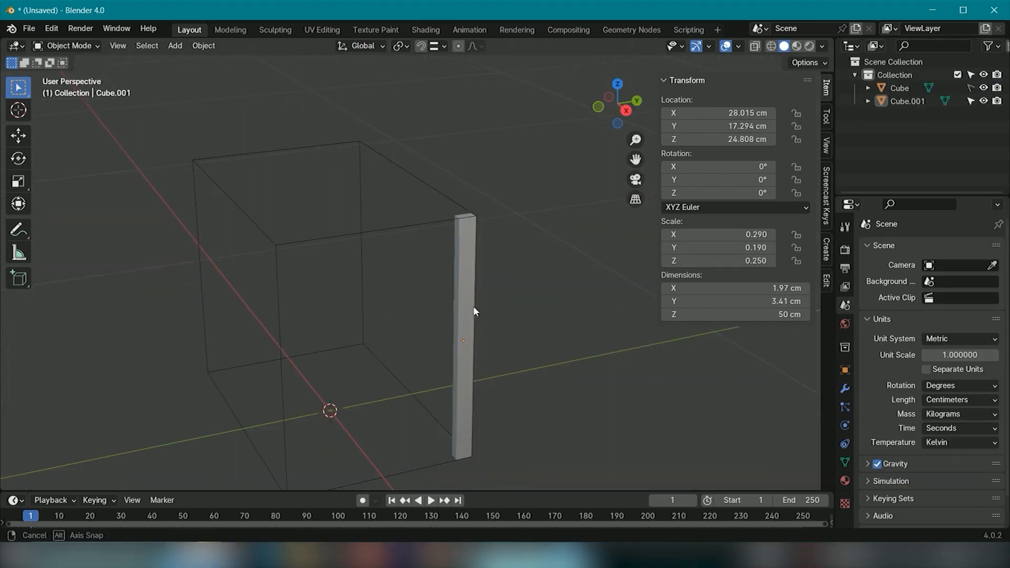
# Step: Apply the scale of the narrow post at the corner of the reference box
pyautogui.moveTo(473, 311); pyautogui.dragTo(518, 315, button='middle')
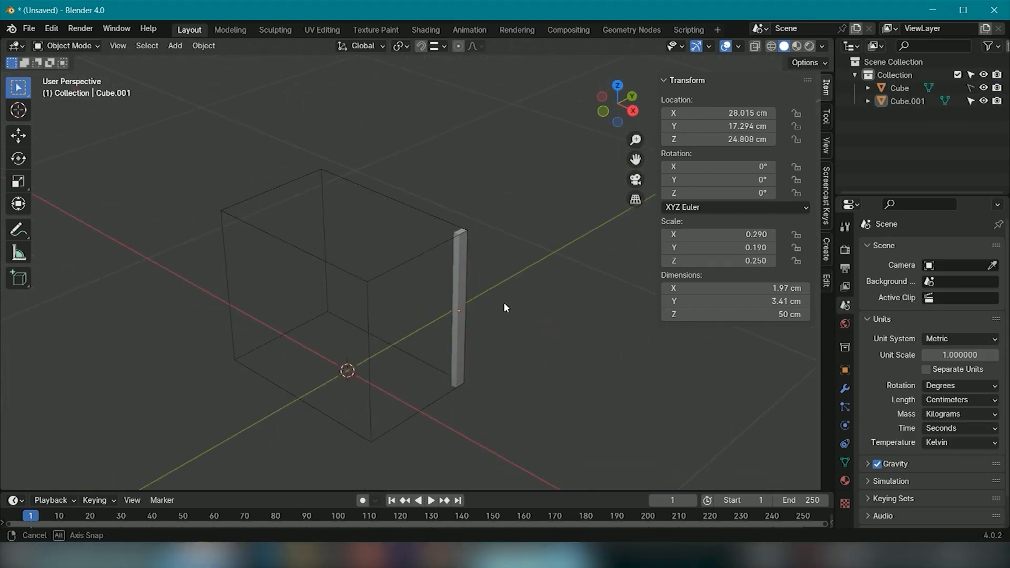
pyautogui.click(460, 259)
pyautogui.hotkey('ctrl', 'a')
pyautogui.click(451, 284)
pyautogui.scroll(2, 526, 297)
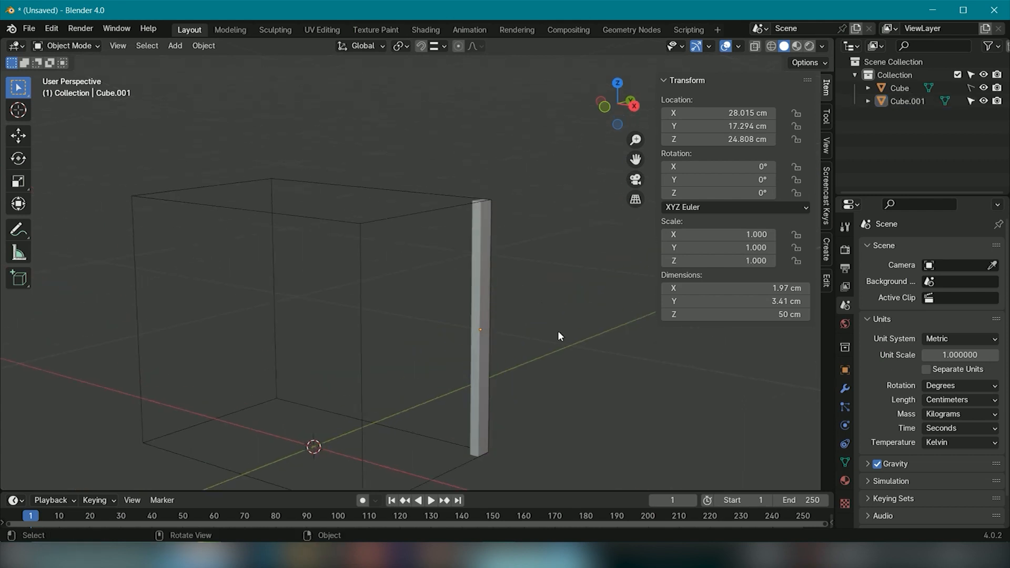
# Step: Add a Bevel modifier to the post with an amount of 0.14 cm and 3 segments
pyautogui.click(844, 388)
pyautogui.click(872, 248)
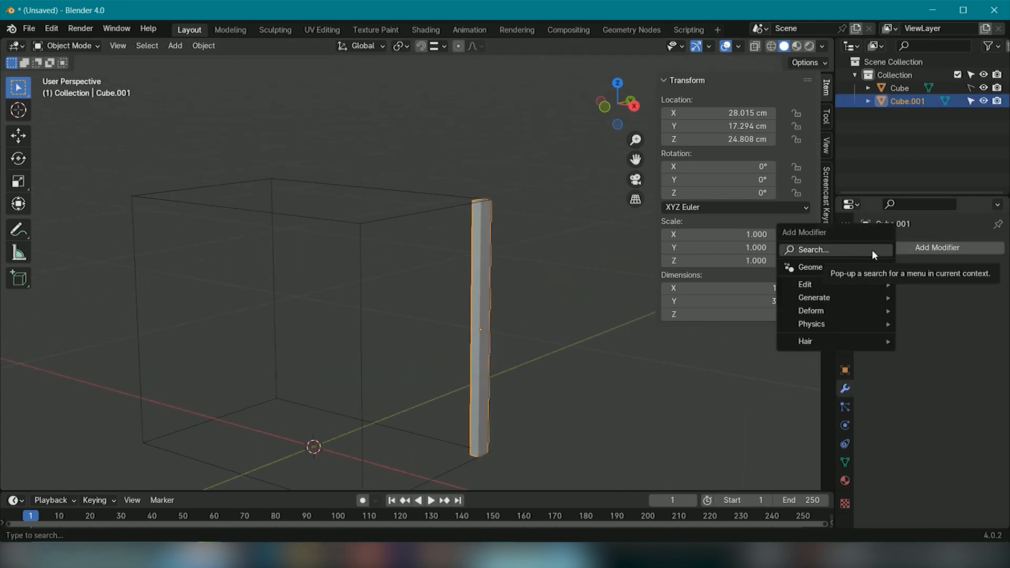
pyautogui.moveTo(477, 286); pyautogui.dragTo(526, 335, button='middle')
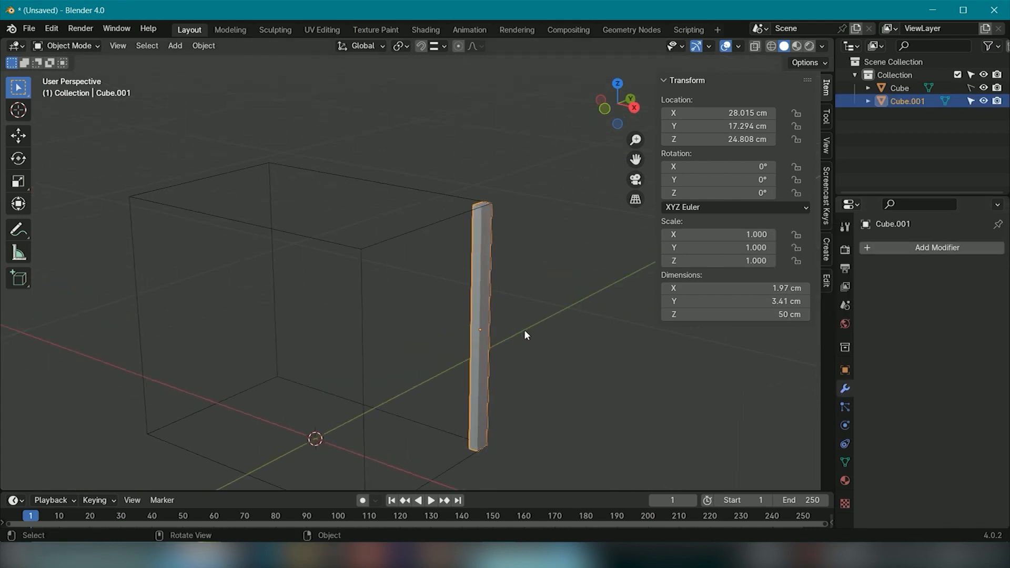
pyautogui.click(868, 250)
pyautogui.moveTo(800, 293)
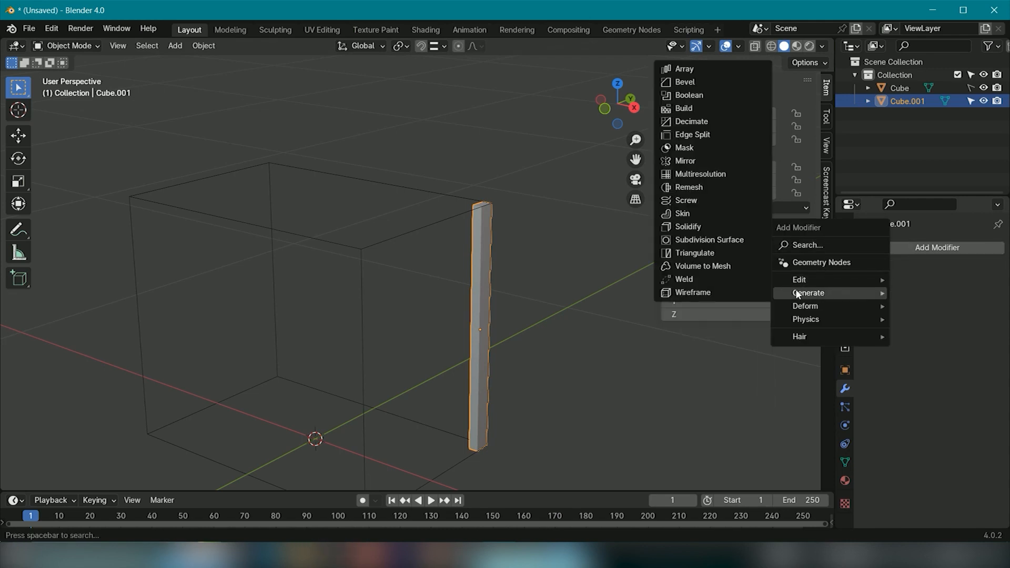
pyautogui.click(703, 83)
pyautogui.scroll(6, 464, 207)
pyautogui.click(980, 335)
pyautogui.click(980, 335)
pyautogui.press('Return')
pyautogui.click(733, 364)
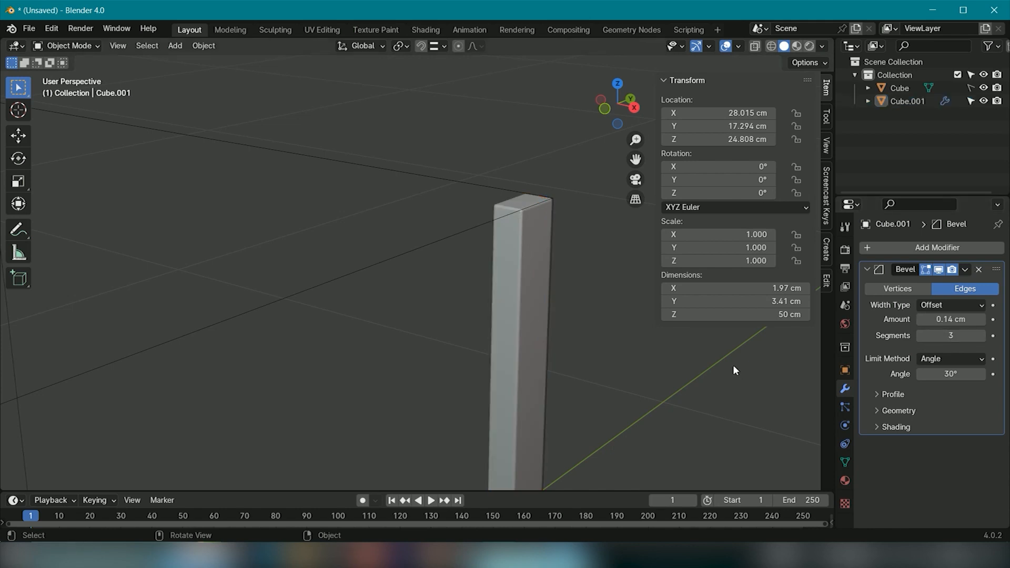
# Step: Divide the post along its height with 8 evenly spaced horizontal loop cuts
pyautogui.scroll(-5, 575, 417)
pyautogui.keyDown('ctrl'); pyautogui.moveTo(575, 418); pyautogui.dragTo(573, 325, button='middle'); pyautogui.keyUp('ctrl')
pyautogui.moveTo(573, 325)
pyautogui.mouseDown(button='middle')
pyautogui.moveTo(567, 363)
pyautogui.moveTo(565, 335)
pyautogui.mouseUp(button='middle')
pyautogui.click(478, 321)
pyautogui.moveTo(488, 320); pyautogui.dragTo(498, 307, button='middle')
pyautogui.press('Tab')
pyautogui.click(499, 309)
pyautogui.rightClick(497, 309)
pyautogui.click(89, 479)
pyautogui.click(212, 362)
pyautogui.scroll(-4, 547, 370)
pyautogui.moveTo(547, 370); pyautogui.dragTo(558, 405, button='middle')
pyautogui.click(524, 364)
# Step: Add 8 lengthwise loop cuts across the wide face of the post
pyautogui.hotkey('ctrl', 'r')
pyautogui.click(447, 237)
pyautogui.rightClick(446, 236)
pyautogui.click(211, 364)
pyautogui.click(212, 364)
pyautogui.click(211, 364)
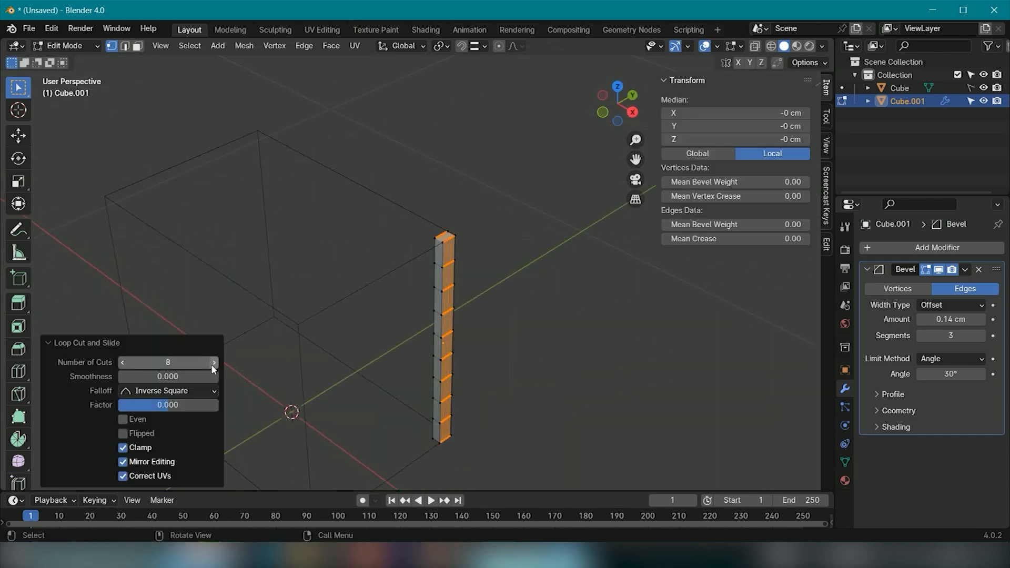
pyautogui.click(557, 310)
# Step: Add several evenly spaced lengthwise loop cuts across the narrow side of the post
pyautogui.moveTo(558, 311); pyautogui.dragTo(500, 268, button='middle')
pyautogui.scroll(6, 481, 202)
pyautogui.moveTo(480, 202); pyautogui.dragTo(547, 261, button='middle')
pyautogui.hotkey('ctrl', 'r')
pyautogui.click(547, 261)
pyautogui.rightClick(547, 261)
pyautogui.click(214, 361)
pyautogui.click(214, 361)
pyautogui.click(694, 420)
pyautogui.moveTo(694, 421); pyautogui.dragTo(647, 394, button='middle')
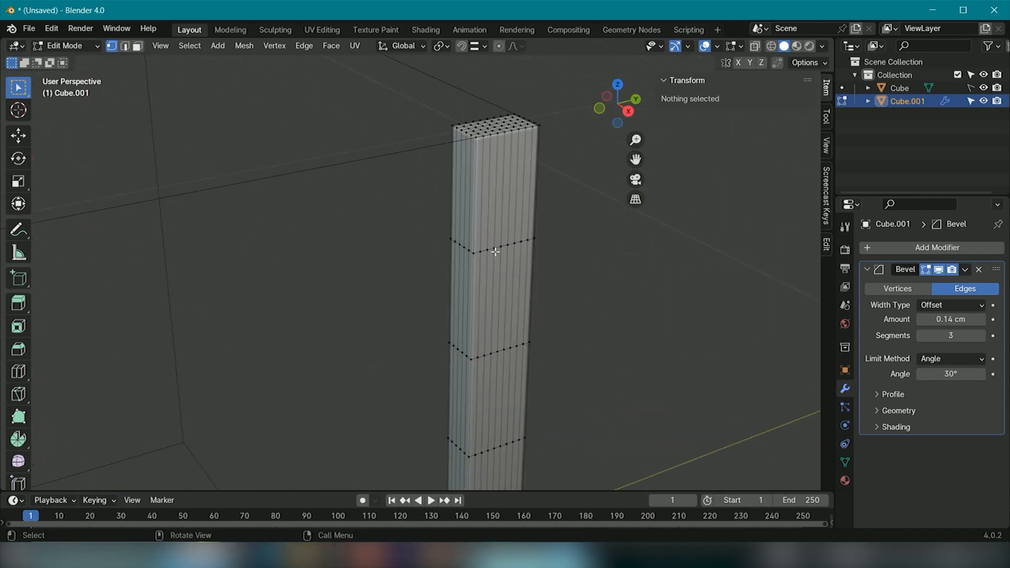
# Step: Bevel the uppermost horizontal edge loop of the post with a width of 1.96 cm and 4 segments
pyautogui.press('2')
pyautogui.keyDown('alt'); pyautogui.click(495, 251); pyautogui.keyUp('alt')
pyautogui.scroll(2, 603, 263)
pyautogui.hotkey('ctrl', 'b')
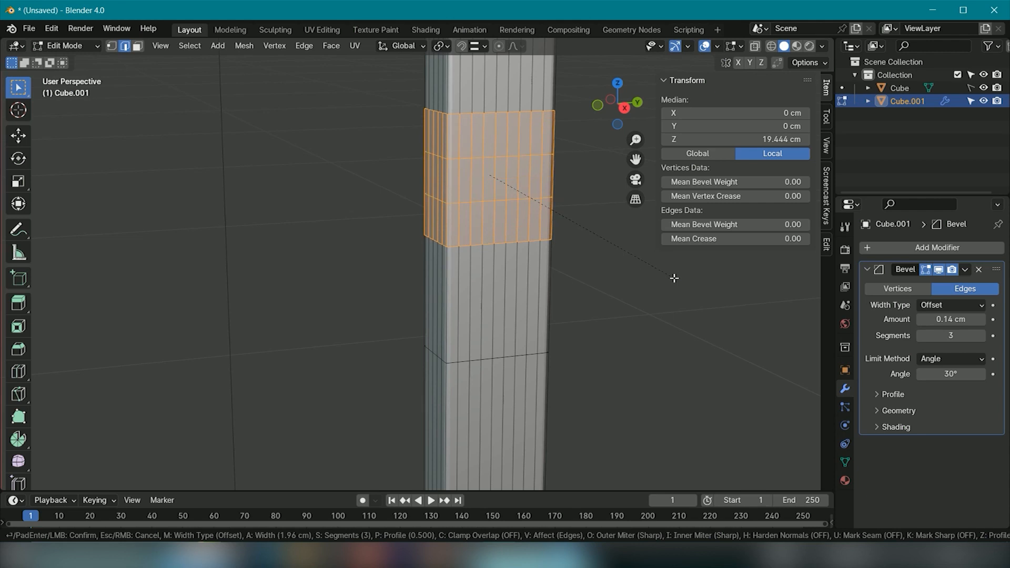
pyautogui.click(674, 278)
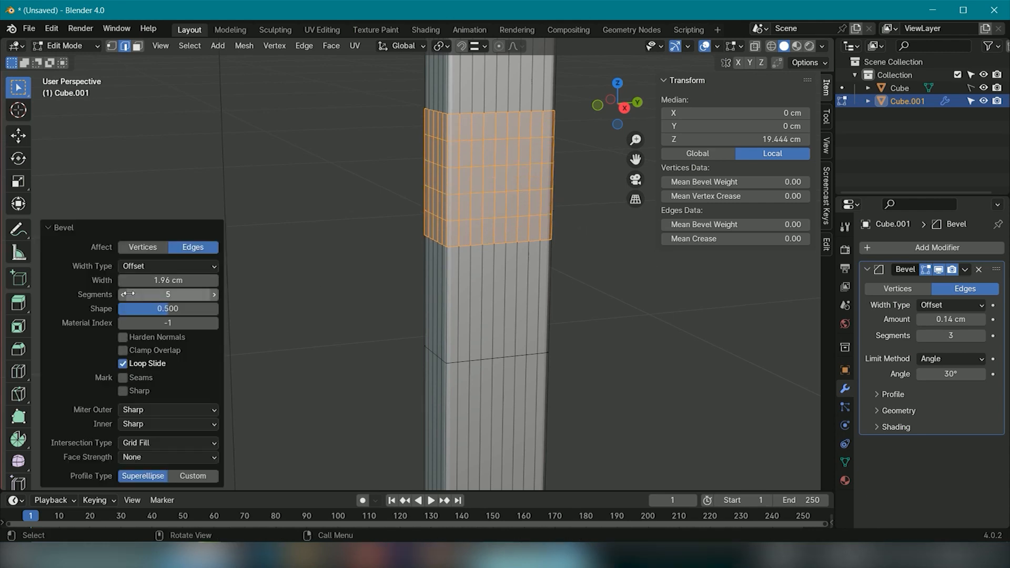
pyautogui.click(601, 293)
# Step: Delete the central block of faces, five columns by two rows, in the beveled band on the post's wide face
pyautogui.scroll(-1, 602, 293)
pyautogui.moveTo(602, 293); pyautogui.dragTo(577, 282, button='middle')
pyautogui.scroll(3, 409, 157)
pyautogui.press('3')
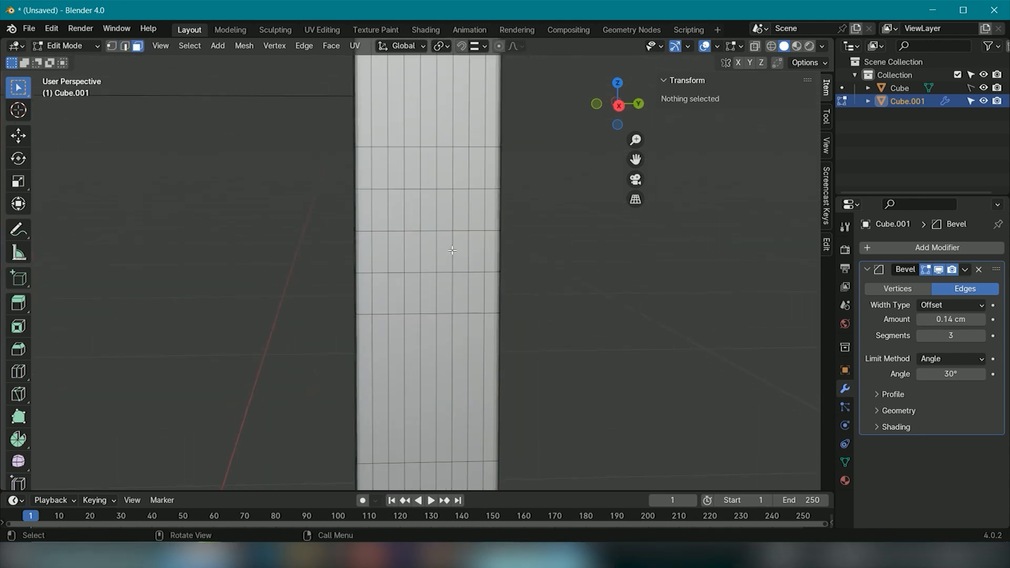
pyautogui.moveTo(400, 192); pyautogui.dragTo(396, 195, button='middle')
pyautogui.click(386, 212)
pyautogui.keyDown('shift'); pyautogui.click(401, 214); pyautogui.keyUp('shift')
pyautogui.keyDown('shift'); pyautogui.click(418, 214); pyautogui.keyUp('shift')
pyautogui.press('x')
pyautogui.click(423, 277)
# Step: Extrude the edge loop around the opening and scale it inward to form a smaller frame
pyautogui.press('2')
pyautogui.click(417, 279)
pyautogui.press('e')
pyautogui.press('s')
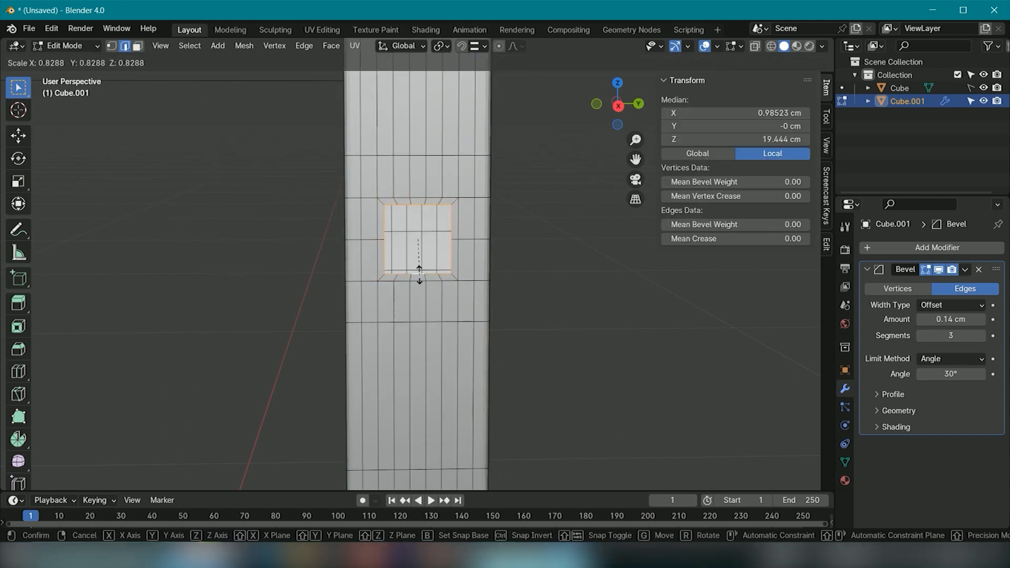
pyautogui.click(418, 265)
# Step: Circularize the opening's inner edge loop with the Best fit method and scale it down to a smaller round hole
pyautogui.moveTo(418, 262); pyautogui.dragTo(430, 260, button='middle')
pyautogui.rightClick(430, 260)
pyautogui.click(430, 49)
pyautogui.scroll(-8, 552, 253)
pyautogui.moveTo(581, 336); pyautogui.dragTo(639, 336, button='middle')
pyautogui.scroll(5, 540, 256)
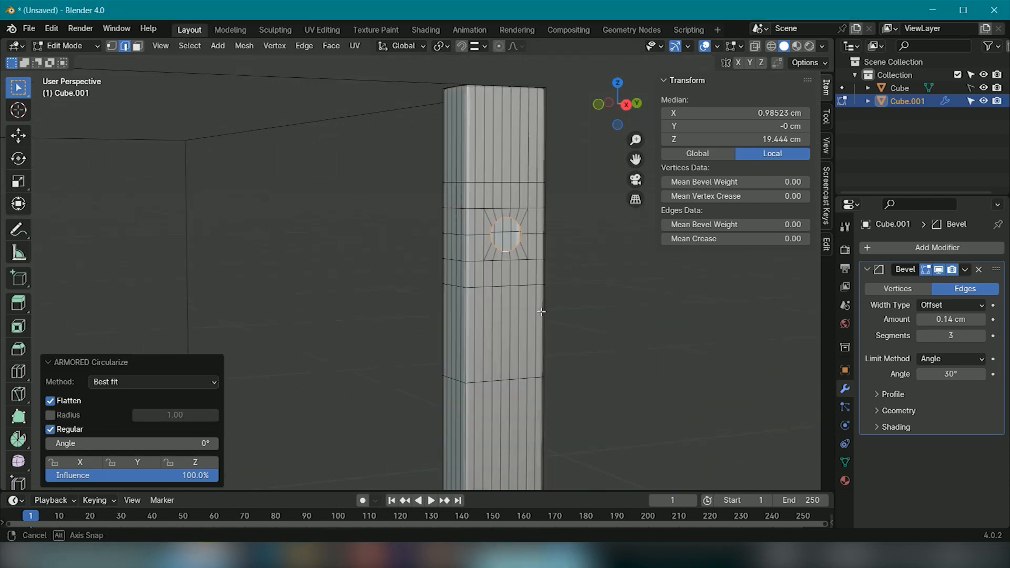
pyautogui.press('s')
pyautogui.click(524, 243)
pyautogui.scroll(4, 524, 244)
pyautogui.rightClick(584, 201)
pyautogui.click(583, 201)
# Step: Extrude the round edge loop into the post along X as a recessed hole, and shade the post smooth
pyautogui.scroll(-4, 583, 201)
pyautogui.moveTo(473, 252); pyautogui.dragTo(457, 279, button='middle')
pyautogui.scroll(4, 445, 284)
pyautogui.press('g')
pyautogui.press('s')
pyautogui.click(440, 276)
pyautogui.press('e')
pyautogui.press('x')
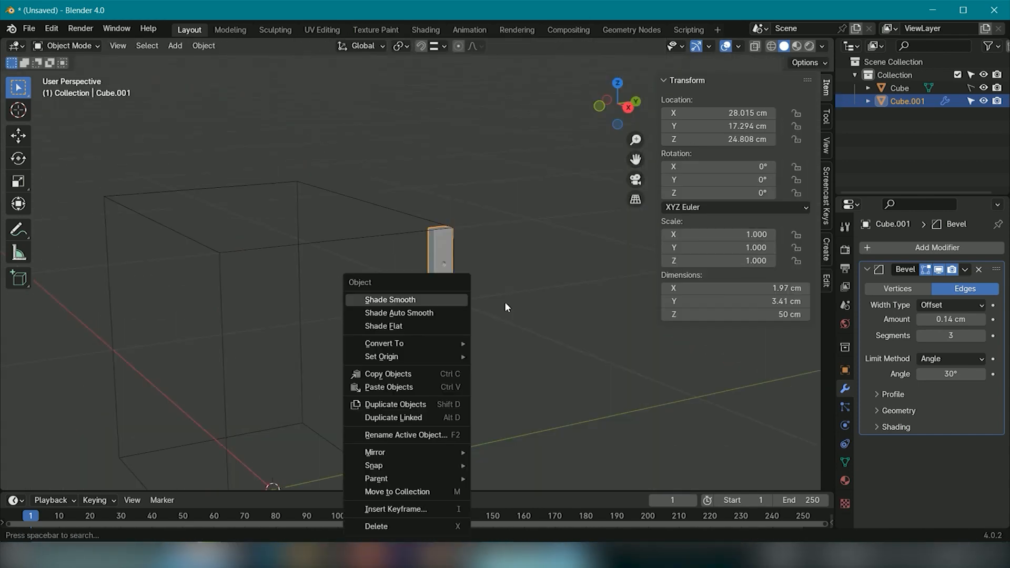
pyautogui.rightClick(567, 304)
pyautogui.click(566, 308)
# Step: Rescale the edge loops around the recessed hole to refine its rim
pyautogui.press('Tab')
pyautogui.scroll(4, 581, 298)
pyautogui.moveTo(581, 298); pyautogui.dragTo(459, 251, button='middle')
pyautogui.click(458, 250)
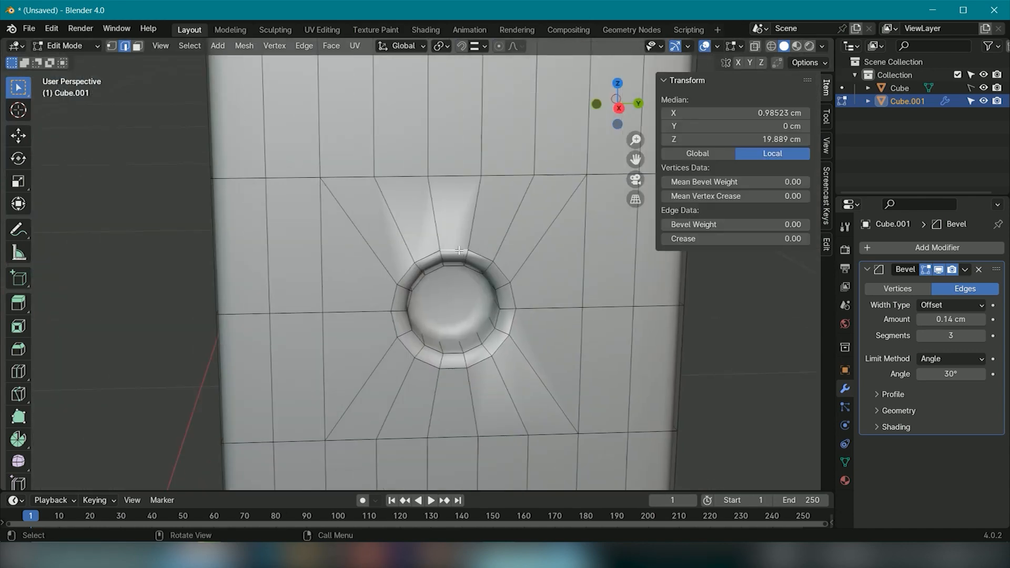
pyautogui.press('s')
pyautogui.click(554, 273)
pyautogui.scroll(-4, 555, 273)
pyautogui.moveTo(554, 273)
pyautogui.mouseDown(button='middle')
pyautogui.moveTo(581, 316)
pyautogui.moveTo(552, 276)
pyautogui.mouseUp(button='middle')
pyautogui.scroll(4, 552, 276)
pyautogui.keyDown('alt'); pyautogui.click(414, 255); pyautogui.keyUp('alt')
pyautogui.press('s')
pyautogui.click(618, 283)
pyautogui.press('Tab')
# Step: Enable Auto Smooth at 30° for the post's normals
pyautogui.scroll(-5, 496, 367)
pyautogui.click(844, 462)
pyautogui.click(869, 450)
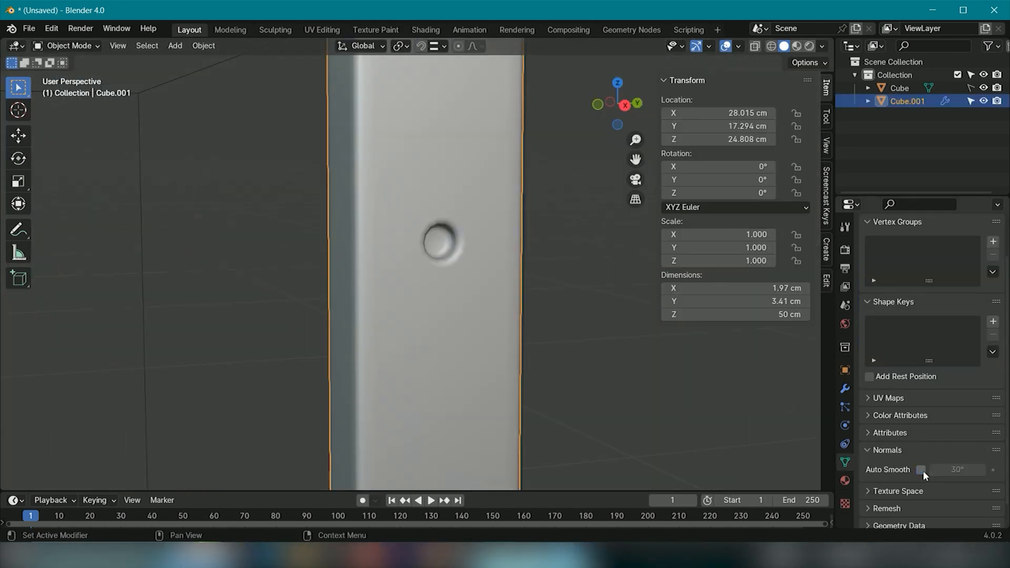
pyautogui.click(920, 470)
pyautogui.scroll(3, 596, 342)
pyautogui.moveTo(595, 341); pyautogui.dragTo(573, 368, button='middle')
pyautogui.click(578, 363)
# Step: Add a Subdivision Surface modifier to the post with viewport and render levels of 1
pyautogui.click(844, 388)
pyautogui.click(883, 245)
pyautogui.moveTo(820, 246)
pyautogui.click(726, 417)
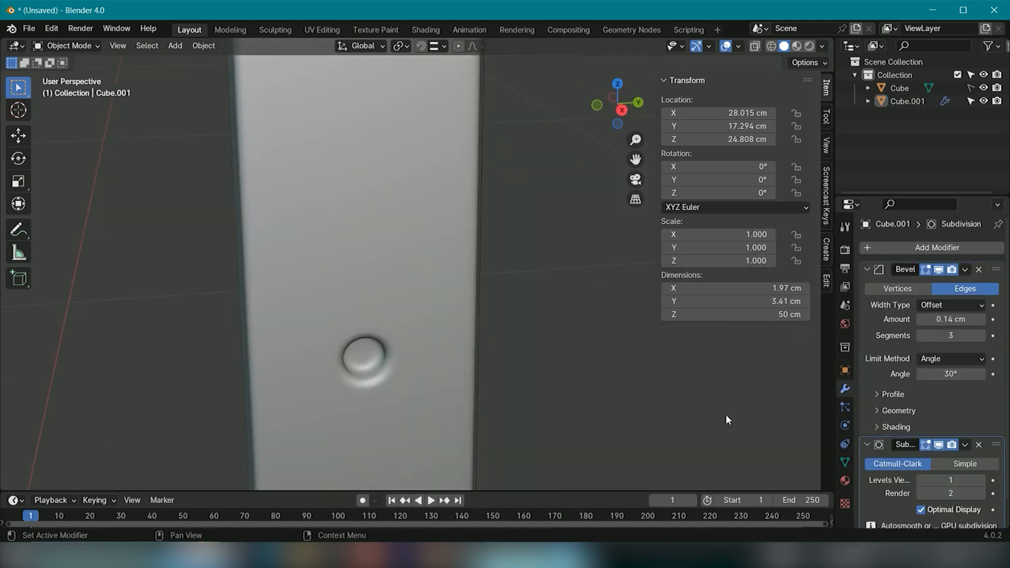
pyautogui.moveTo(725, 416); pyautogui.dragTo(495, 405, button='middle')
pyautogui.scroll(-10, 467, 347)
pyautogui.scroll(2, 473, 349)
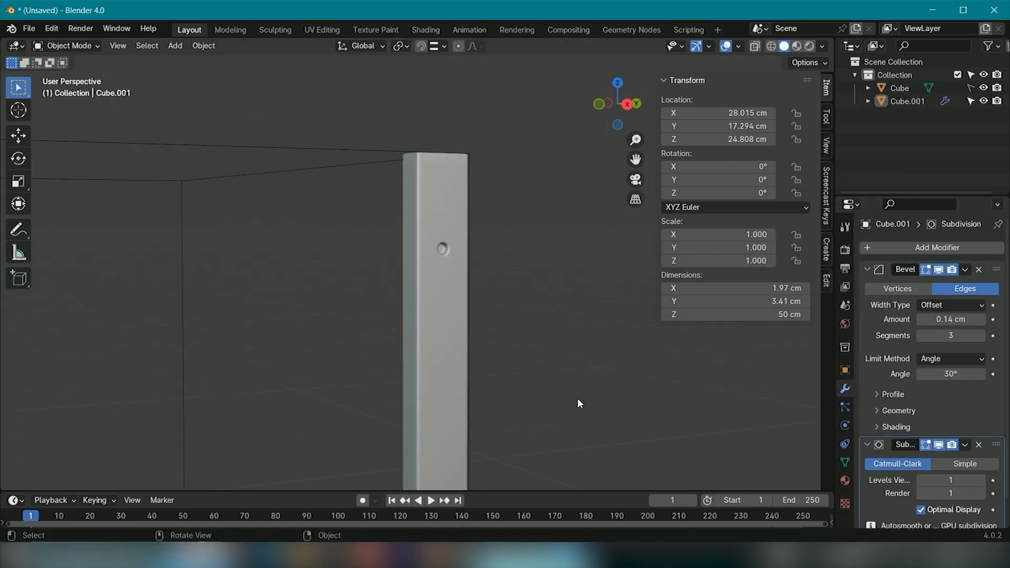
pyautogui.moveTo(577, 403); pyautogui.dragTo(569, 409, button='middle')
pyautogui.scroll(-6, 526, 384)
# Step: Delete the lower part of the post's mesh, keeping only the top section that contains the hole
pyautogui.click(426, 340)
pyautogui.press('Tab')
pyautogui.scroll(-2, 447, 368)
pyautogui.moveTo(461, 380)
pyautogui.mouseDown(button='middle')
pyautogui.moveTo(464, 357)
pyautogui.moveTo(450, 379)
pyautogui.mouseUp(button='middle')
pyautogui.hotkey('alt', 'z')
pyautogui.moveTo(467, 469); pyautogui.dragTo(373, 303)
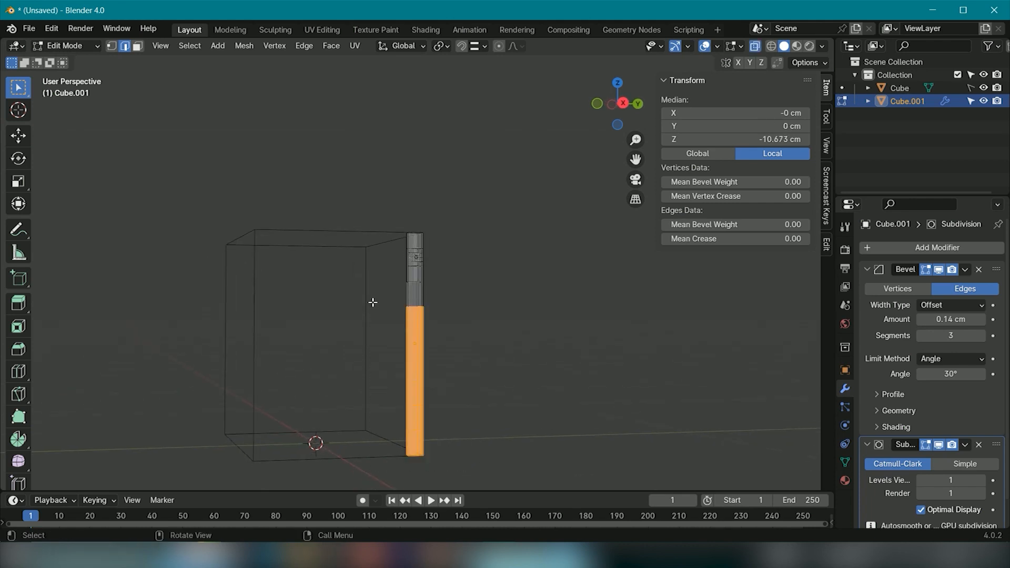
pyautogui.press('x')
pyautogui.click(365, 286)
pyautogui.moveTo(368, 294); pyautogui.dragTo(554, 299, button='middle')
pyautogui.click(458, 269)
pyautogui.keyDown('shift'); pyautogui.click(480, 289); pyautogui.keyUp('shift')
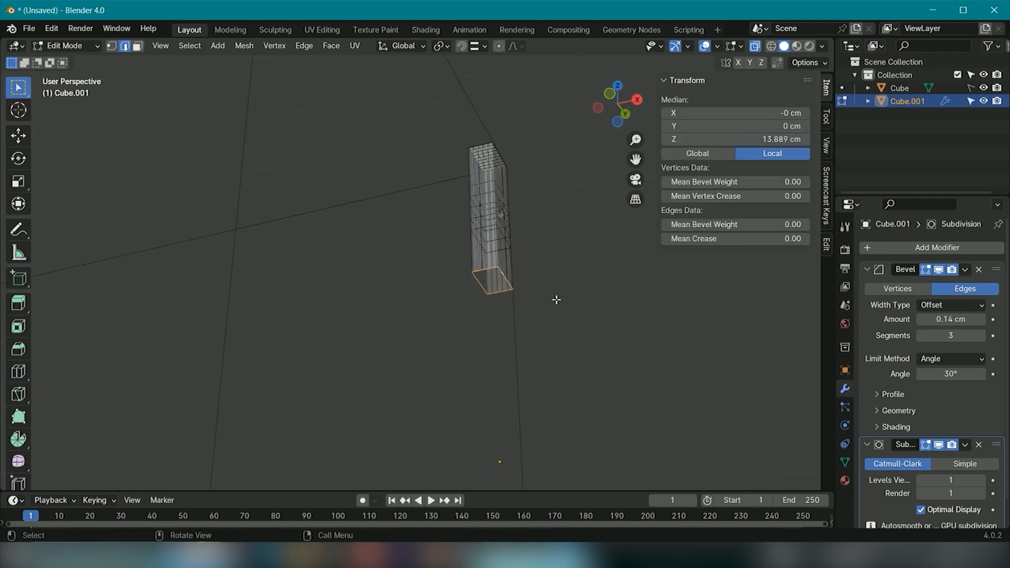
pyautogui.click(554, 300)
# Step: Add a Mirror modifier to the post section and mirror it across the Z axis instead of X
pyautogui.click(874, 250)
pyautogui.moveTo(805, 245)
pyautogui.click(685, 337)
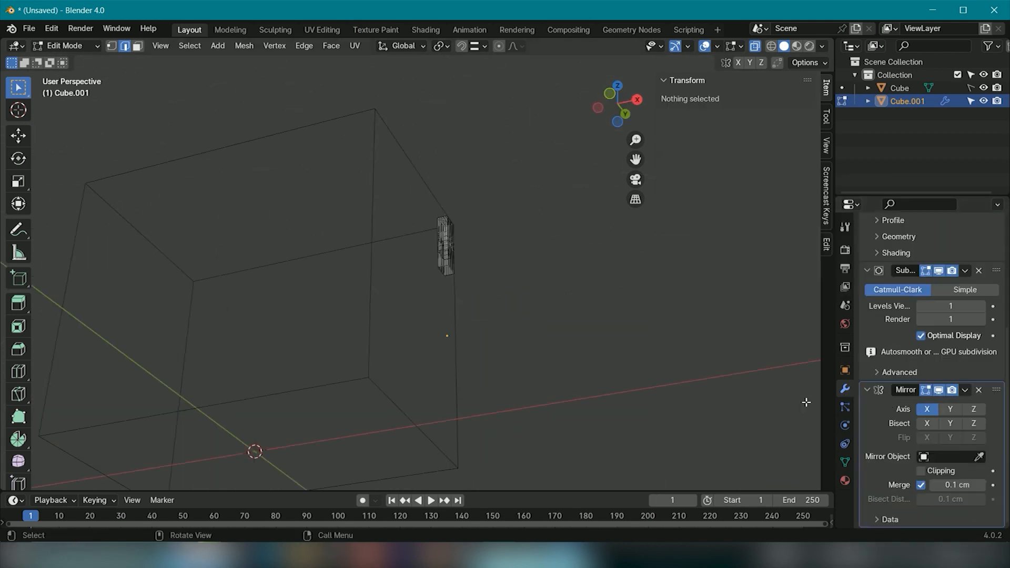
pyautogui.moveTo(561, 416); pyautogui.dragTo(589, 399, button='middle')
pyautogui.click(972, 409)
pyautogui.press('Tab')
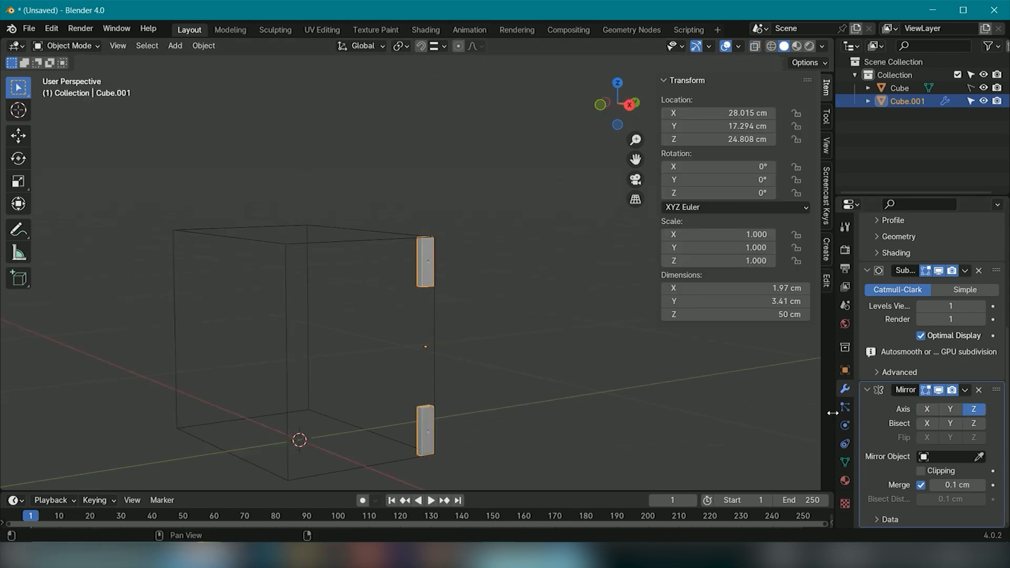
pyautogui.moveTo(425, 393); pyautogui.dragTo(620, 459, button='middle')
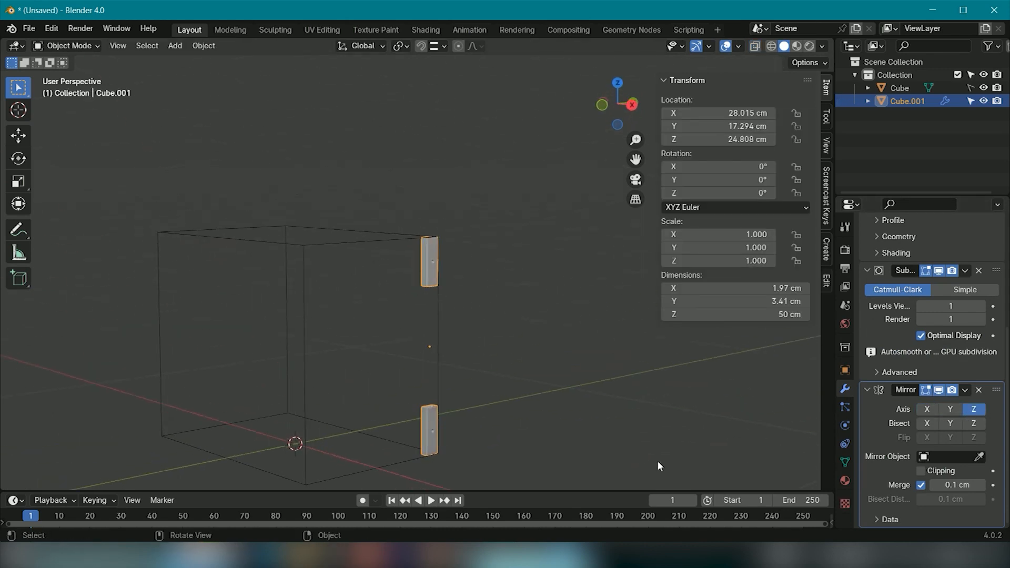
# Step: Enable Clipping on the Mirror modifier and set its Merge distance to 11 cm
pyautogui.click(967, 486)
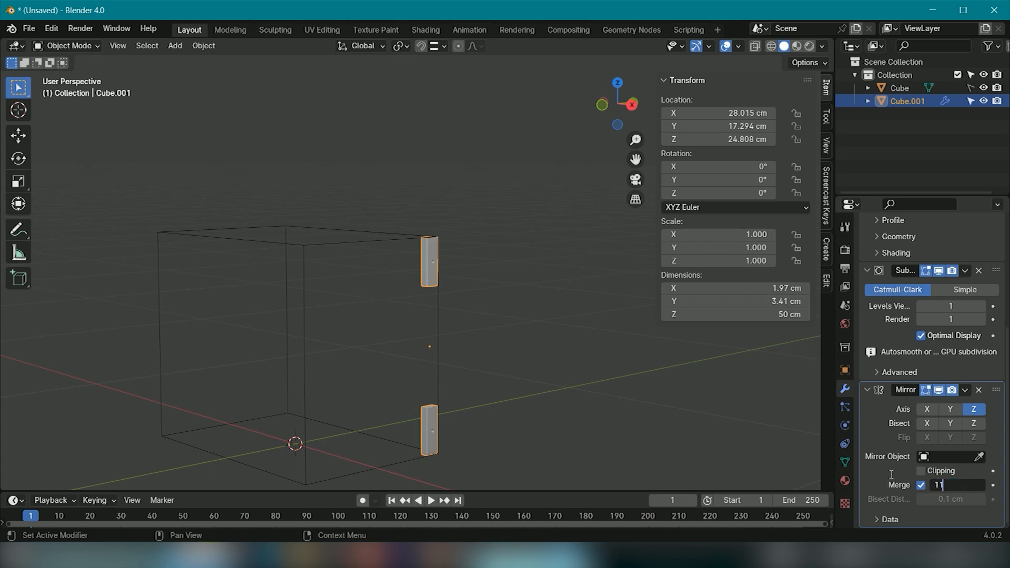
pyautogui.press('Tab')
pyautogui.moveTo(932, 487); pyautogui.dragTo(929, 488)
pyautogui.click(966, 485)
pyautogui.moveTo(463, 442); pyautogui.dragTo(436, 452, button='middle')
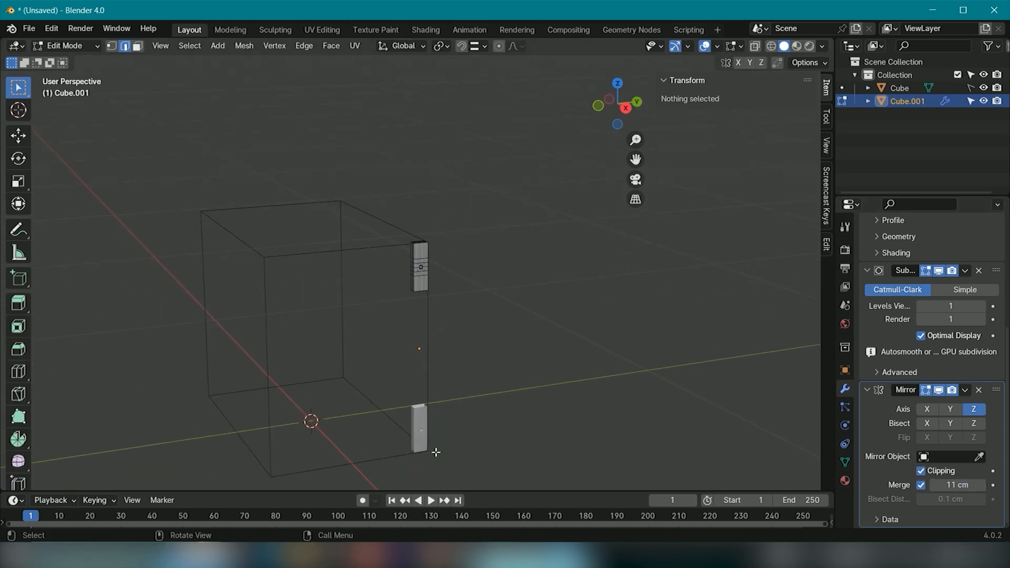
pyautogui.scroll(4, 435, 452)
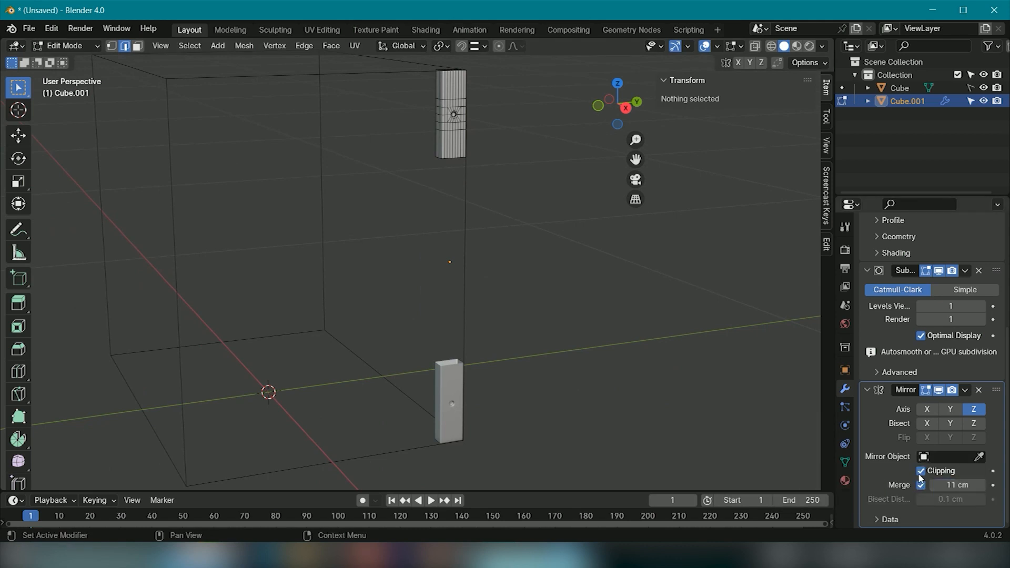
pyautogui.write('11')
pyautogui.press('Return')
pyautogui.press('Tab')
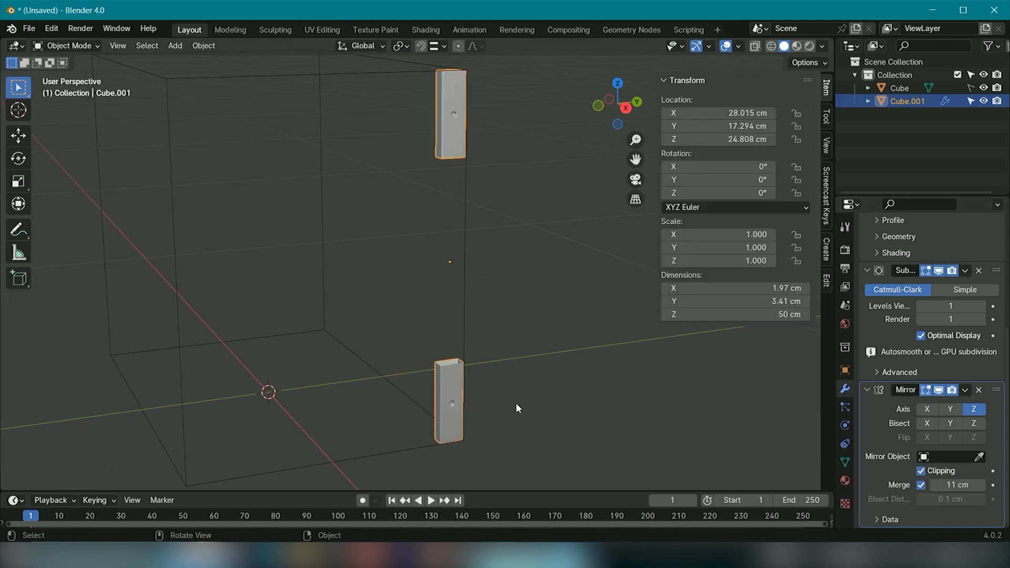
# Step: Increase the Mirror modifier's Merge distance to 28 cm so the two halves join, and apply the modifier
pyautogui.moveTo(947, 484); pyautogui.dragTo(997, 485)
pyautogui.click(947, 485)
pyautogui.press('Return')
pyautogui.click(964, 390)
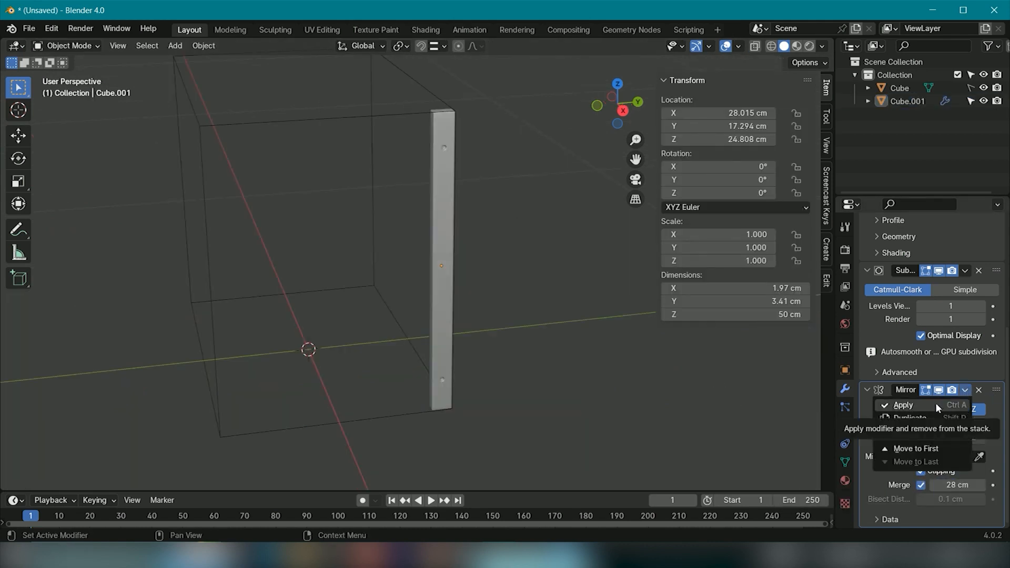
pyautogui.click(937, 406)
# Step: Open the post's mesh for editing and bring up the slatted shelf reference image over the viewport
pyautogui.press('Tab')
pyautogui.scroll(1, 545, 377)
pyautogui.moveTo(544, 376); pyautogui.dragTo(529, 351, button='middle')
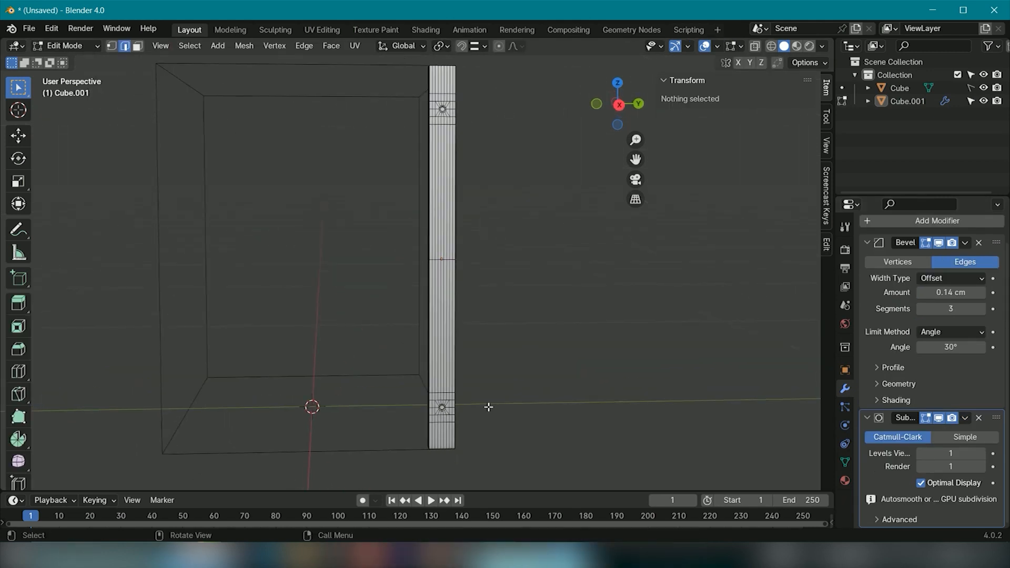
pyautogui.scroll(-3, 489, 407)
pyautogui.hotkey('alt', 'Tab')
pyautogui.scroll(-3, 183, 292)
pyautogui.moveTo(142, 316); pyautogui.dragTo(177, 266)
pyautogui.moveTo(510, 302); pyautogui.dragTo(601, 308, button='middle')
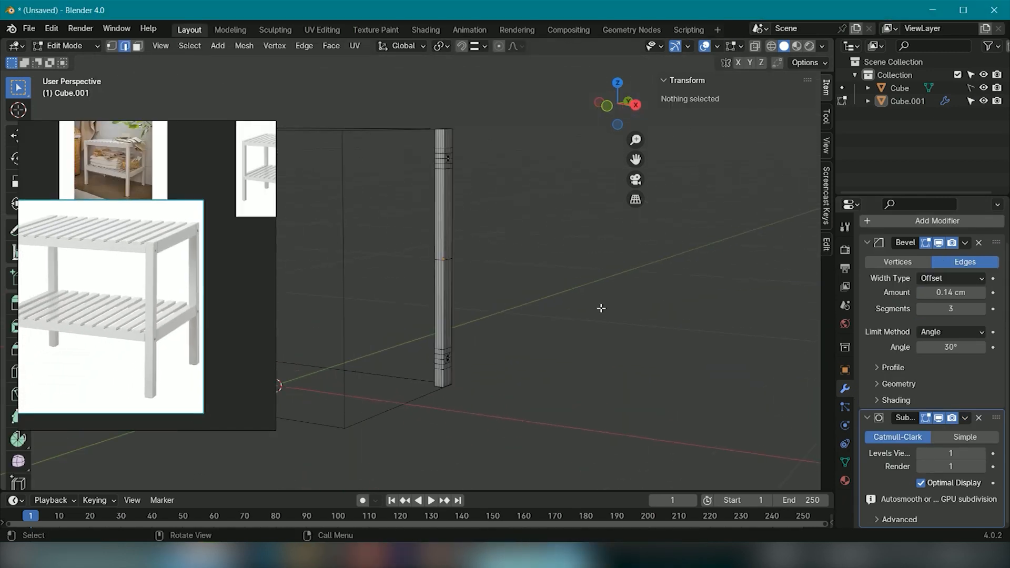
# Step: Move the post's lower screw-hole section up along Z to match the lower shelf height in the reference image
pyautogui.moveTo(410, 335); pyautogui.dragTo(476, 370)
pyautogui.moveTo(477, 370); pyautogui.dragTo(453, 350, button='middle')
pyautogui.press('g')
pyautogui.press('z')
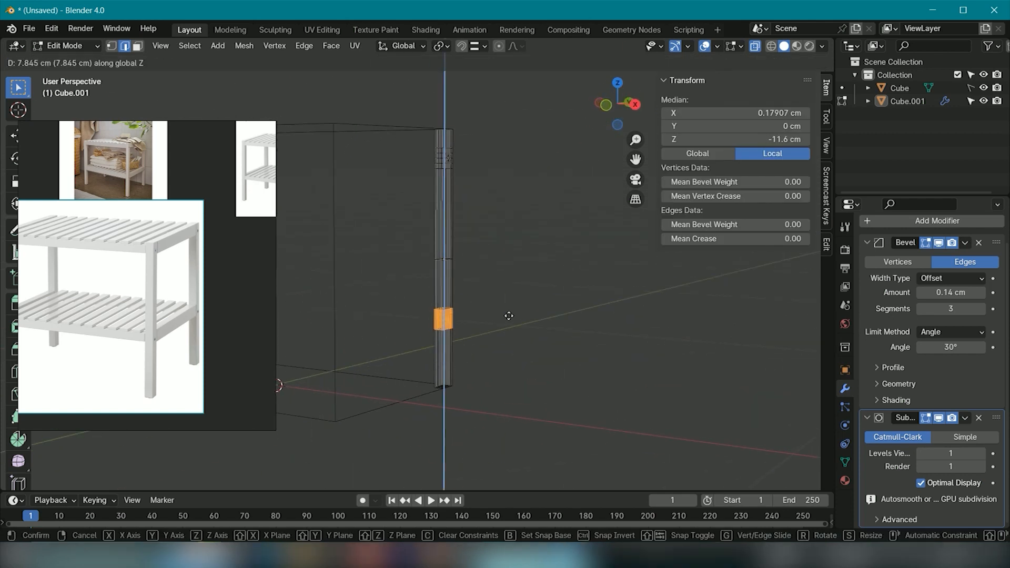
pyautogui.click(525, 282)
pyautogui.click(421, 302)
pyautogui.scroll(8, 421, 302)
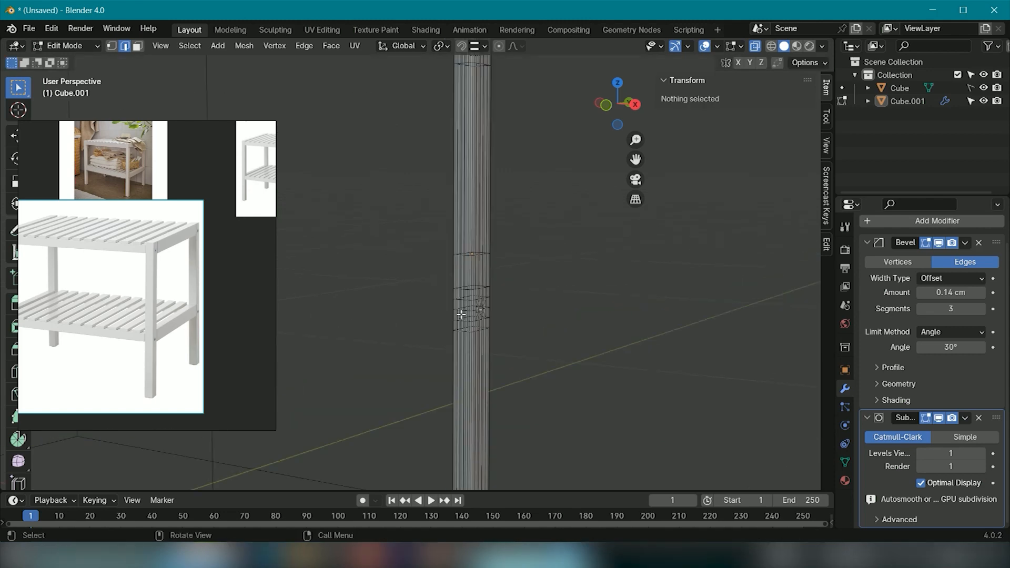
pyautogui.moveTo(540, 292); pyautogui.dragTo(491, 300, button='middle')
pyautogui.scroll(5, 491, 300)
pyautogui.moveTo(531, 274); pyautogui.dragTo(544, 282, button='middle')
pyautogui.press('Tab')
# Step: Apply the post's Subdivision Surface and Bevel modifiers
pyautogui.scroll(-8, 544, 281)
pyautogui.click(964, 418)
pyautogui.click(941, 435)
pyautogui.click(964, 269)
pyautogui.click(940, 286)
# Step: Add a new cube and set its dimensions to 58 × 38 × 50 cm
pyautogui.scroll(-4, 556, 397)
pyautogui.moveTo(556, 397); pyautogui.dragTo(475, 320, button='middle')
pyautogui.hotkey('shift', 'a')
pyautogui.moveTo(483, 286)
pyautogui.click(536, 52)
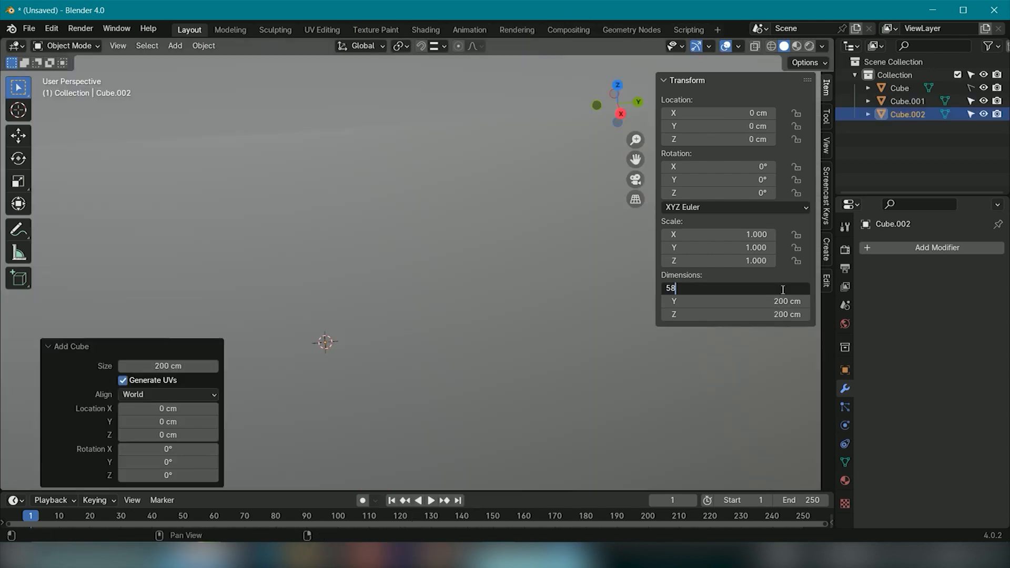
pyautogui.click(783, 290)
pyautogui.write('58')
pyautogui.click(783, 304)
pyautogui.write('38')
pyautogui.click(783, 314)
pyautogui.write('50')
pyautogui.press('Return')
# Step: Raise the new cube along Z to about 24.76 cm, in line with the reference box
pyautogui.moveTo(531, 377)
pyautogui.mouseDown(button='middle')
pyautogui.moveTo(514, 383)
pyautogui.moveTo(529, 369)
pyautogui.mouseUp(button='middle')
pyautogui.press('KP_1')
pyautogui.press('g')
pyautogui.press('z')
pyautogui.click(532, 279)
# Step: Move the cube's front vertices back along Y, leaving a strip about 3.61 cm deep along the back edge
pyautogui.press('KP_7')
pyautogui.press('Tab')
pyautogui.hotkey('alt', 'z')
pyautogui.click(310, 374)
pyautogui.press('1')
pyautogui.moveTo(266, 348); pyautogui.dragTo(471, 398)
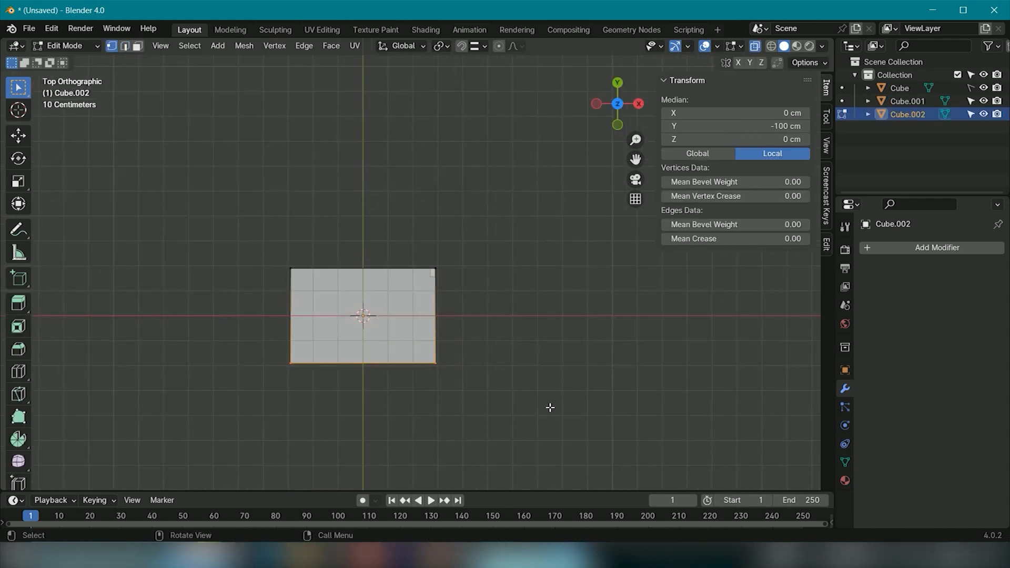
pyautogui.press('g')
pyautogui.press('x')
pyautogui.press('y')
pyautogui.click(561, 321)
pyautogui.click(561, 321)
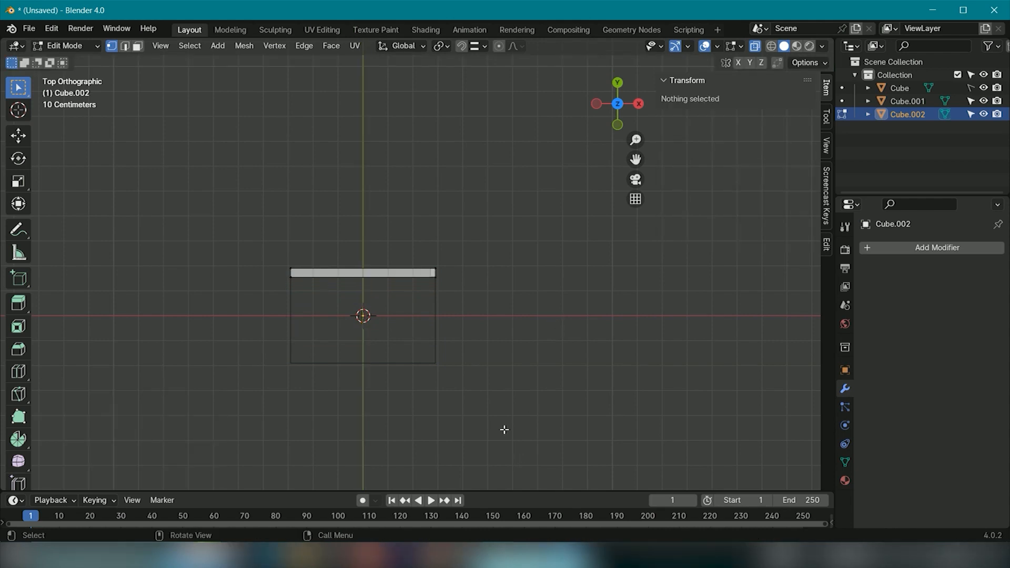
# Step: Compare the thin strip with the rails in the shelf reference image
pyautogui.moveTo(535, 380); pyautogui.dragTo(516, 299, button='middle')
pyautogui.press('Tab')
pyautogui.scroll(-1, 516, 300)
pyautogui.click(370, 554)
pyautogui.scroll(2, 161, 272)
pyautogui.moveTo(161, 272); pyautogui.dragTo(156, 271)
pyautogui.keyDown('shift'); pyautogui.moveTo(541, 318); pyautogui.dragTo(566, 302, button='middle'); pyautogui.keyUp('shift')
pyautogui.click(528, 194)
pyautogui.moveTo(528, 195); pyautogui.dragTo(526, 332, button='middle')
# Step: Turn on snapping and snap the strip's front vertices along Y to the post's front face, making it 3.41 cm deep
pyautogui.press('KP_7')
pyautogui.scroll(2, 522, 414)
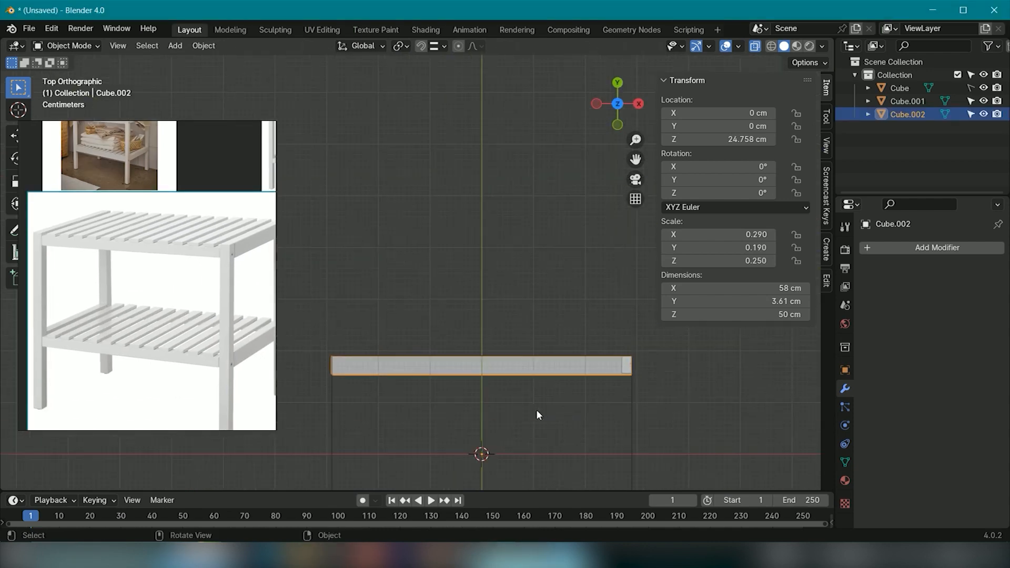
pyautogui.press('Tab')
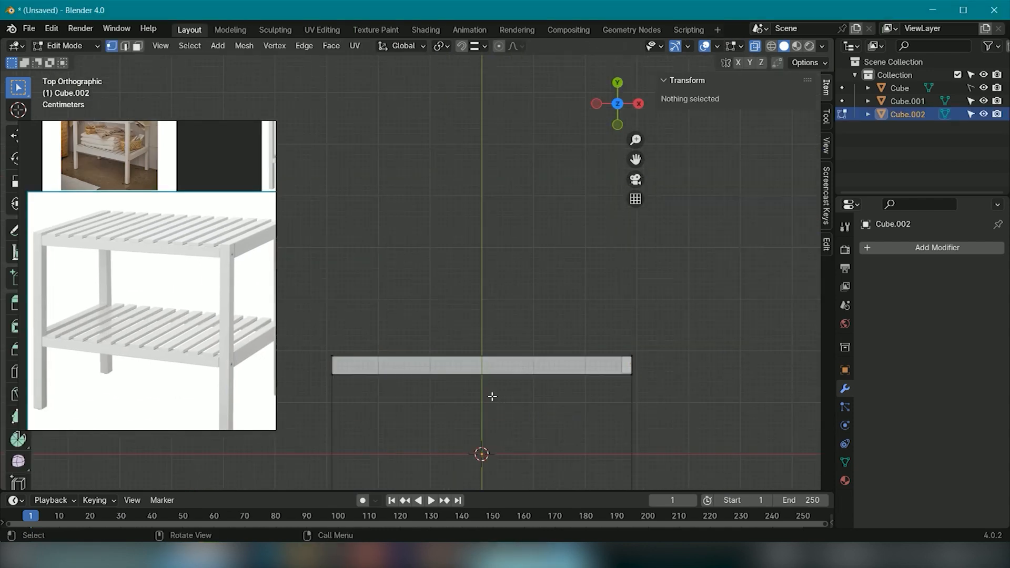
pyautogui.click(463, 47)
pyautogui.scroll(1, 579, 430)
pyautogui.moveTo(749, 437); pyautogui.dragTo(301, 388)
pyautogui.press('g')
pyautogui.press('y')
pyautogui.click(667, 400)
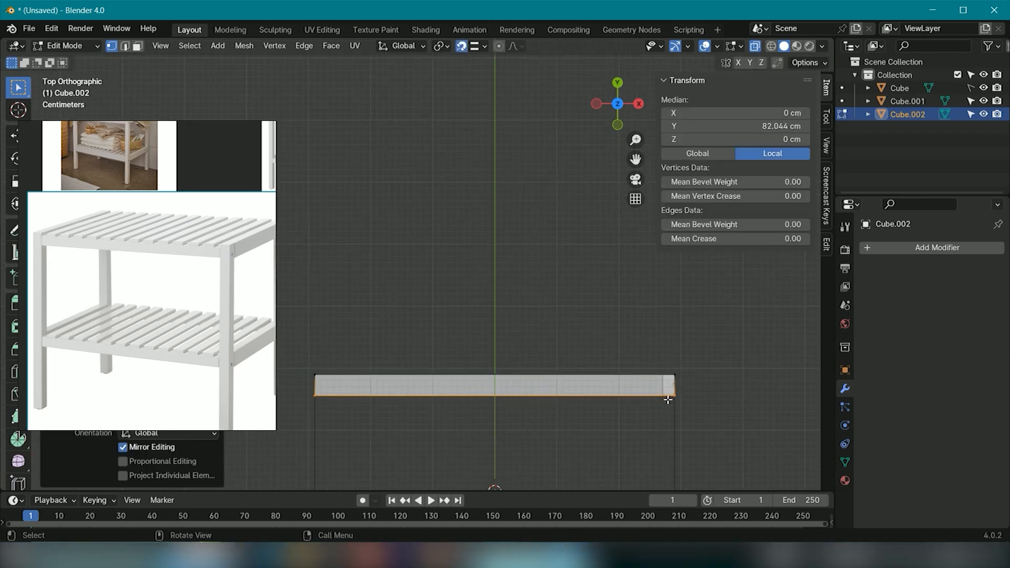
pyautogui.press('KP_3')
pyautogui.scroll(-2, 507, 433)
pyautogui.press('Tab')
pyautogui.moveTo(507, 433); pyautogui.dragTo(551, 421, button='middle')
pyautogui.press('KP_7')
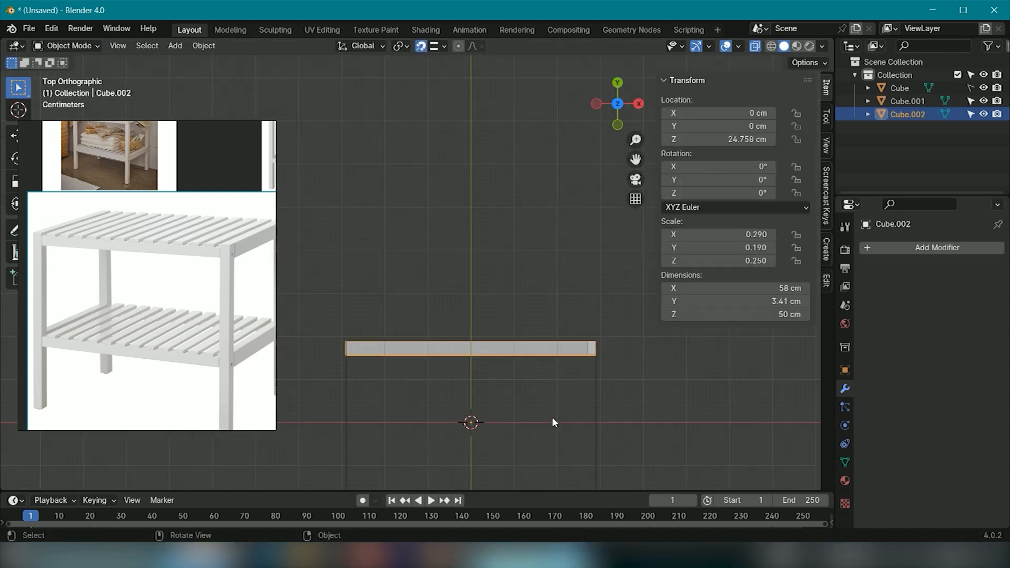
# Step: Move the strip's post-side end vertices -1.97 cm along X, snapping them to the post's inner face
pyautogui.moveTo(635, 389); pyautogui.dragTo(536, 437, button='middle')
pyautogui.press('Tab')
pyautogui.moveTo(658, 420); pyautogui.dragTo(668, 446, button='middle')
pyautogui.press('KP_7')
pyautogui.moveTo(642, 420); pyautogui.dragTo(576, 274)
pyautogui.keyDown('shift'); pyautogui.moveTo(634, 375); pyautogui.dragTo(548, 354, button='middle'); pyautogui.keyUp('shift')
pyautogui.scroll(3, 548, 354)
pyautogui.press('g')
pyautogui.press('y')
pyautogui.press('x')
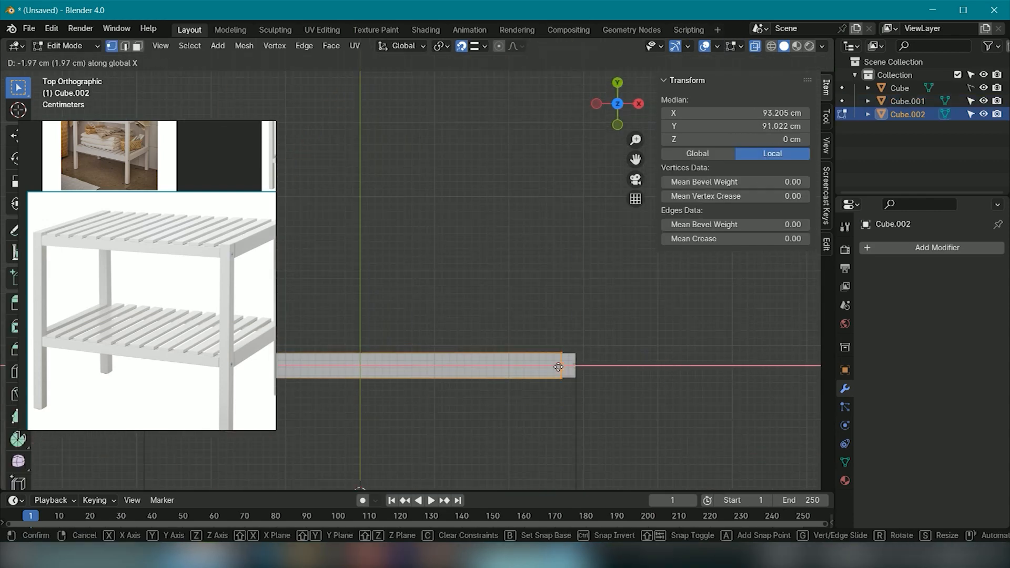
pyautogui.click(557, 366)
pyautogui.click(643, 462)
# Step: Raise the strip's bottom vertices along Z with snapping turned off, leaving a top rail about 4.43 cm high
pyautogui.moveTo(643, 468); pyautogui.dragTo(642, 422, button='middle')
pyautogui.scroll(-6, 610, 379)
pyautogui.keyDown('shift'); pyautogui.moveTo(498, 329); pyautogui.dragTo(539, 326, button='middle'); pyautogui.keyUp('shift')
pyautogui.press('KP_3')
pyautogui.press('KP_1')
pyautogui.moveTo(541, 434); pyautogui.dragTo(370, 399)
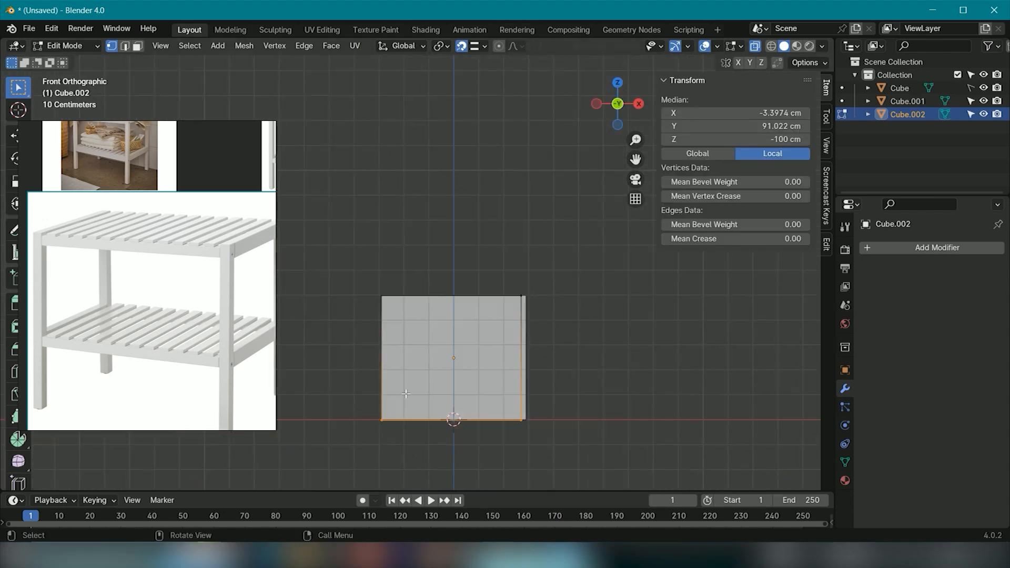
pyautogui.press('g')
pyautogui.press('z')
pyautogui.click(477, 312)
pyautogui.hotkey('shift', 'Tab')
pyautogui.press('g')
pyautogui.press('z')
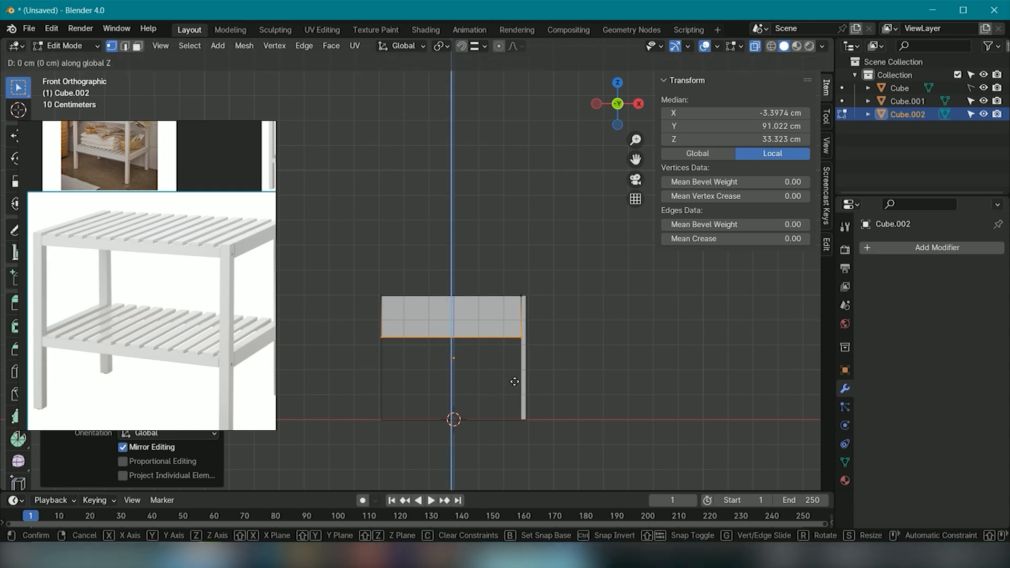
pyautogui.click(514, 351)
# Step: Finish editing the rail's mesh and select the corner post
pyautogui.moveTo(514, 351); pyautogui.dragTo(520, 371, button='middle')
pyautogui.press('Tab')
pyautogui.click(521, 371)
pyautogui.click(869, 249)
pyautogui.moveTo(869, 252)
pyautogui.click(688, 251)
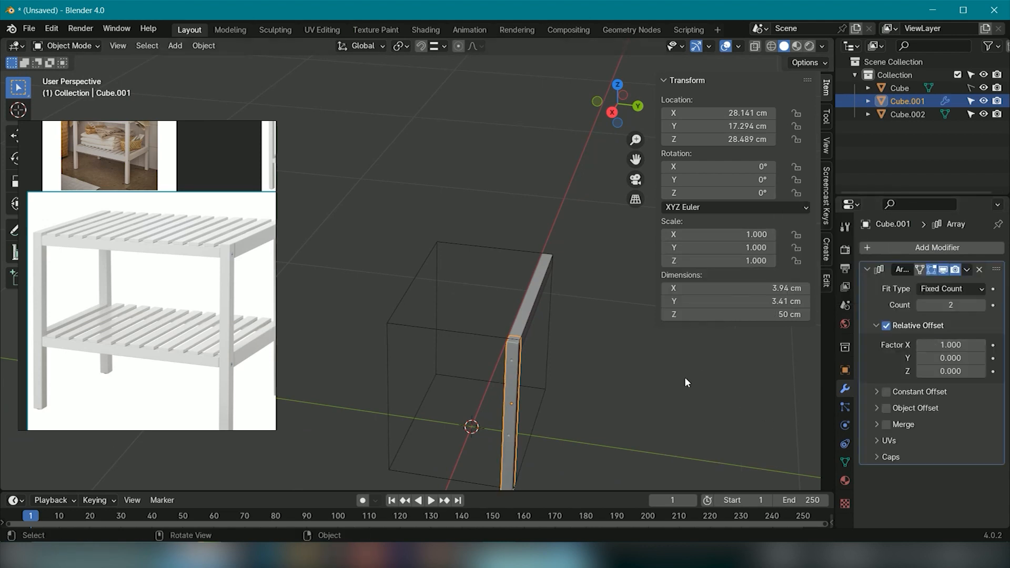
pyautogui.scroll(-1, 685, 383)
pyautogui.click(978, 270)
# Step: Mirror the post across X and Y about the reference box's centre with a Mirror modifier, turn snapping on, and apply the modifier
pyautogui.click(869, 249)
pyautogui.moveTo(828, 250)
pyautogui.click(686, 339)
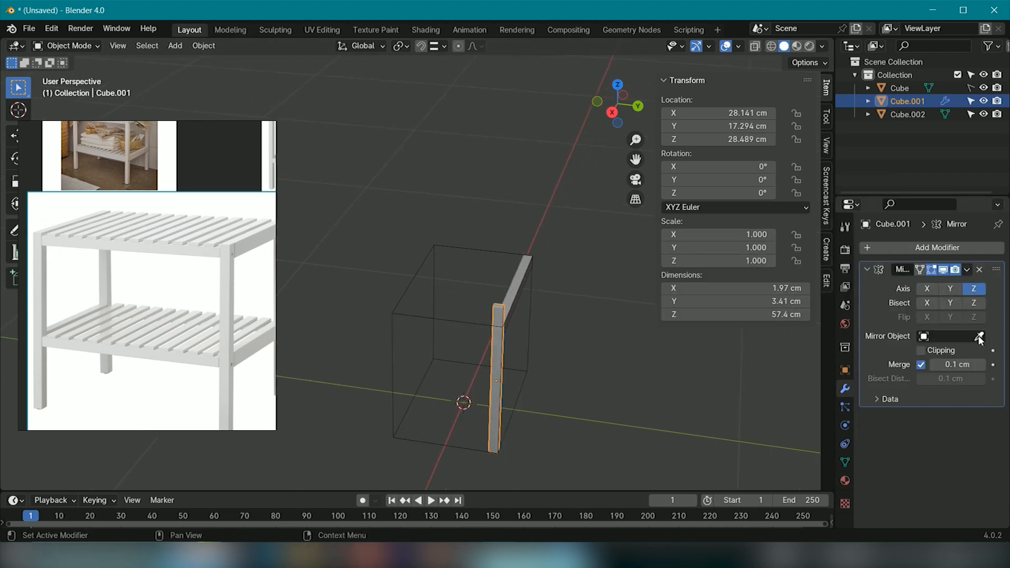
pyautogui.moveTo(782, 332); pyautogui.dragTo(736, 333, button='middle')
pyautogui.click(973, 289)
pyautogui.click(950, 289)
pyautogui.moveTo(736, 368); pyautogui.dragTo(797, 368, button='middle')
pyautogui.click(927, 289)
pyautogui.moveTo(431, 381); pyautogui.dragTo(398, 291, button='middle')
pyautogui.hotkey('shift', 'Tab')
pyautogui.click(966, 269)
pyautogui.click(946, 285)
# Step: Edit the rail and move its far end vertices inward along X, roughly toward the opposite post
pyautogui.click(552, 374)
pyautogui.click(523, 363)
pyautogui.click(520, 351)
pyautogui.scroll(5, 391, 345)
pyautogui.press('Tab')
pyautogui.moveTo(329, 310); pyautogui.dragTo(364, 437)
pyautogui.press('g')
pyautogui.press('x')
pyautogui.click(396, 419)
# Step: Snap the rail's far end along X to the opposite post's inner face, making the rail 54.1 cm long
pyautogui.press('KP_7')
pyautogui.keyDown('shift'); pyautogui.moveTo(396, 419); pyautogui.dragTo(411, 230, button='middle'); pyautogui.keyUp('shift')
pyautogui.scroll(2, 412, 229)
pyautogui.press('g')
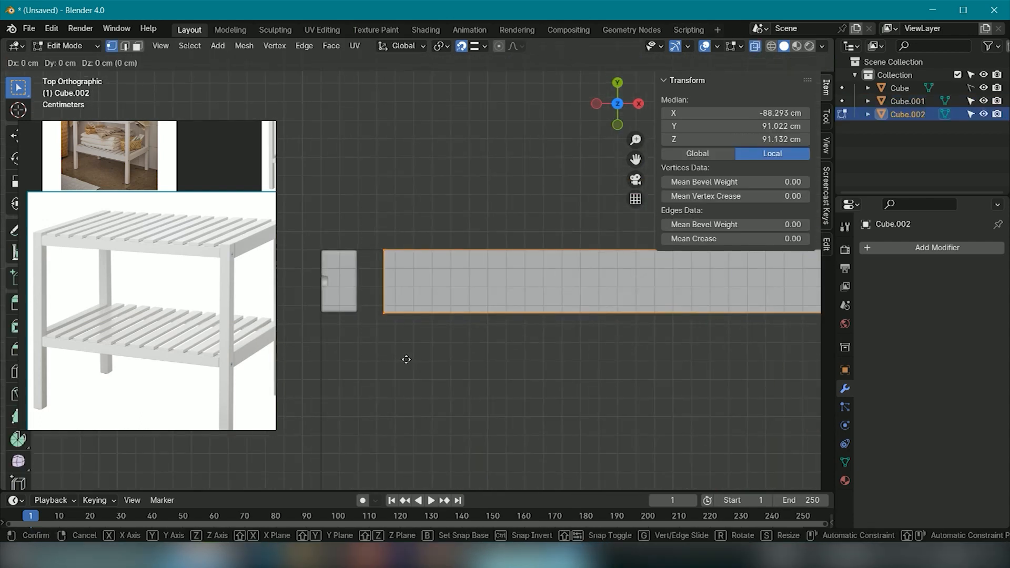
pyautogui.press('x')
pyautogui.click(359, 282)
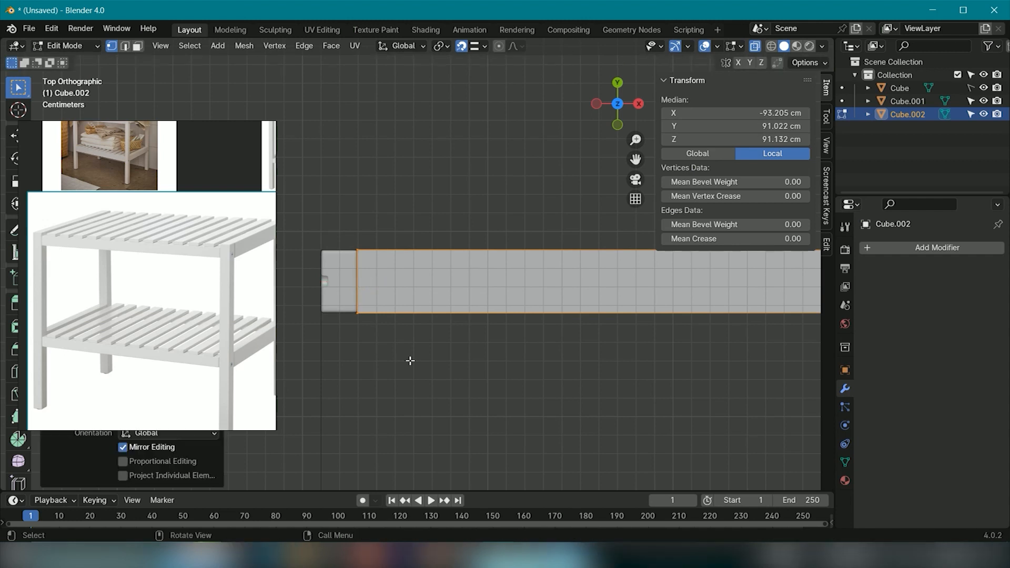
pyautogui.press('Tab')
pyautogui.press('Tab')
pyautogui.click(410, 361)
pyautogui.moveTo(410, 361); pyautogui.dragTo(479, 279, button='middle')
pyautogui.press('Tab')
pyautogui.hotkey('alt', 'z')
pyautogui.click(478, 278)
pyautogui.scroll(-2, 400, 291)
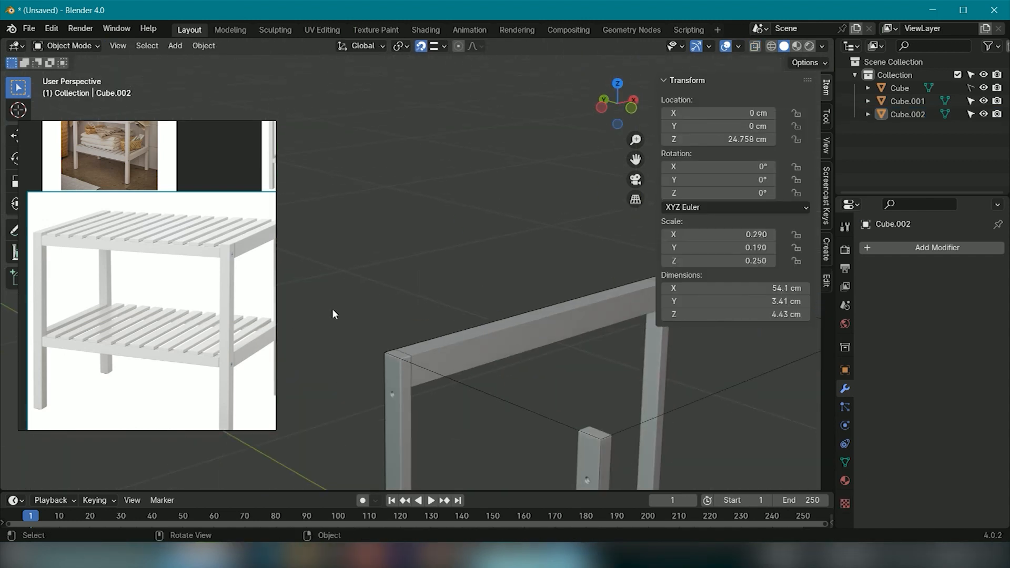
# Step: Set the top rail's origin to its geometry
pyautogui.moveTo(333, 308); pyautogui.dragTo(454, 347, button='middle')
pyautogui.scroll(-3, 454, 347)
pyautogui.click(383, 300)
pyautogui.click(203, 46)
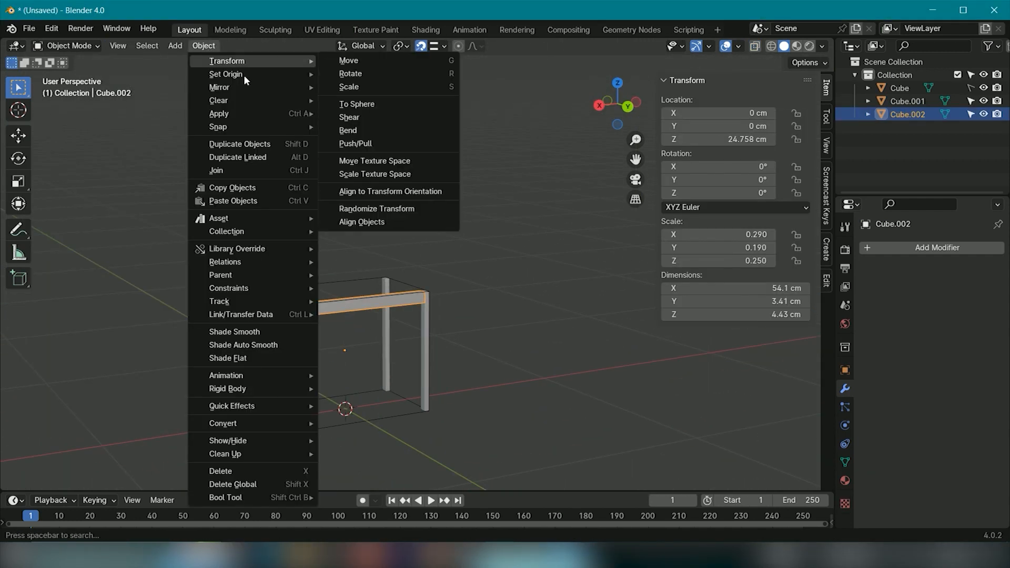
pyautogui.moveTo(244, 75)
pyautogui.click(357, 87)
# Step: Lower the top rail along Z to about 45.95 cm, slightly below the tops of the posts
pyautogui.press('KP_1')
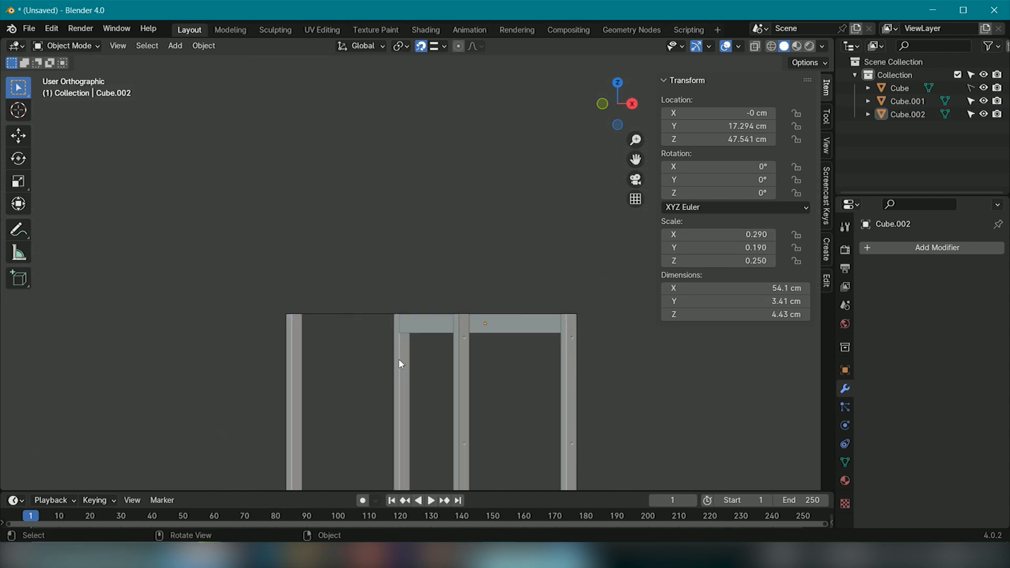
pyautogui.click(520, 323)
pyautogui.press('g')
pyautogui.press('z')
pyautogui.click(554, 382)
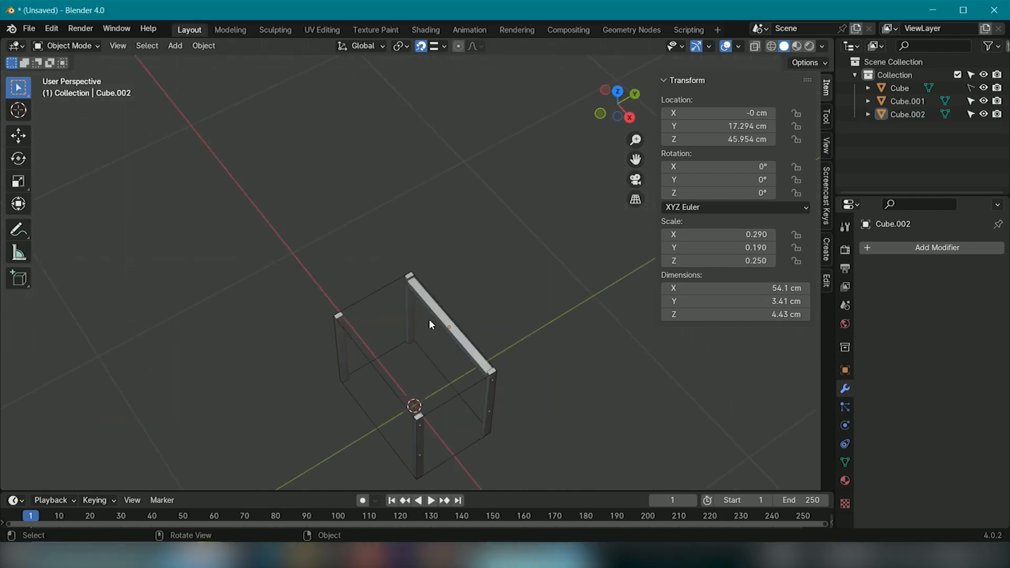
# Step: Select the top rail and apply its scale so all scale factors become 1
pyautogui.scroll(2, 428, 319)
pyautogui.moveTo(428, 319); pyautogui.dragTo(516, 266, button='middle')
pyautogui.scroll(5, 517, 266)
pyautogui.click(501, 274)
pyautogui.hotkey('ctrl', 'a')
pyautogui.click(500, 274)
# Step: Add a Bevel modifier to the top rail with 3 segments and a 0.14 cm amount, and apply it
pyautogui.scroll(-4, 609, 341)
pyautogui.moveTo(609, 340); pyautogui.dragTo(657, 294, button='middle')
pyautogui.click(937, 247)
pyautogui.moveTo(821, 185)
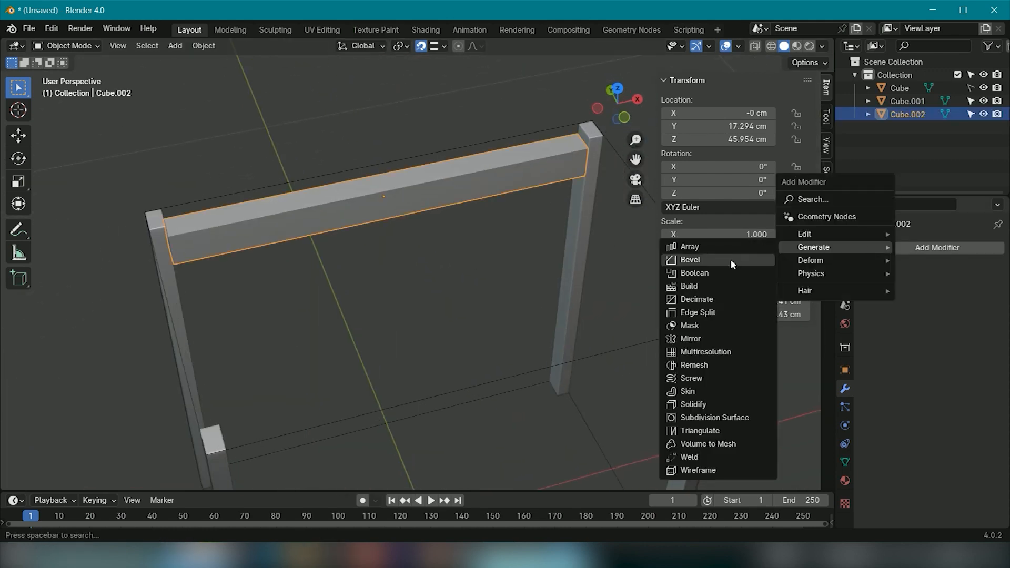
pyautogui.click(731, 258)
pyautogui.doubleClick(957, 335)
pyautogui.write('3')
pyautogui.press('Return')
pyautogui.doubleClick(954, 319)
pyautogui.press('Return')
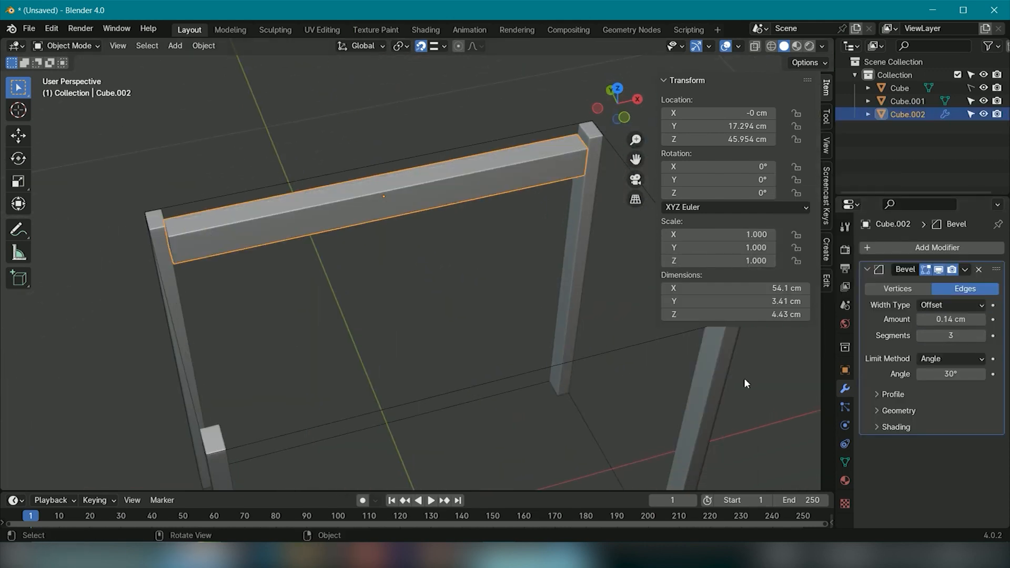
# Step: Duplicate the beveled top rail and move the copy along Y to about 33 cm, outside the frame
pyautogui.hotkey('shift', 'd')
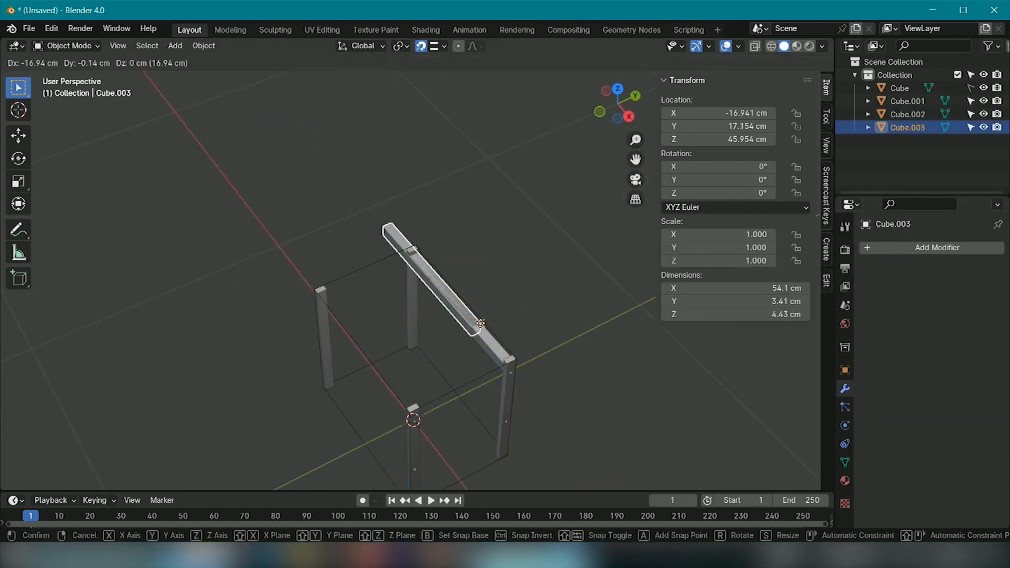
pyautogui.press('y')
pyautogui.click(565, 315)
pyautogui.click(565, 316)
pyautogui.moveTo(565, 315); pyautogui.dragTo(613, 351, button='middle')
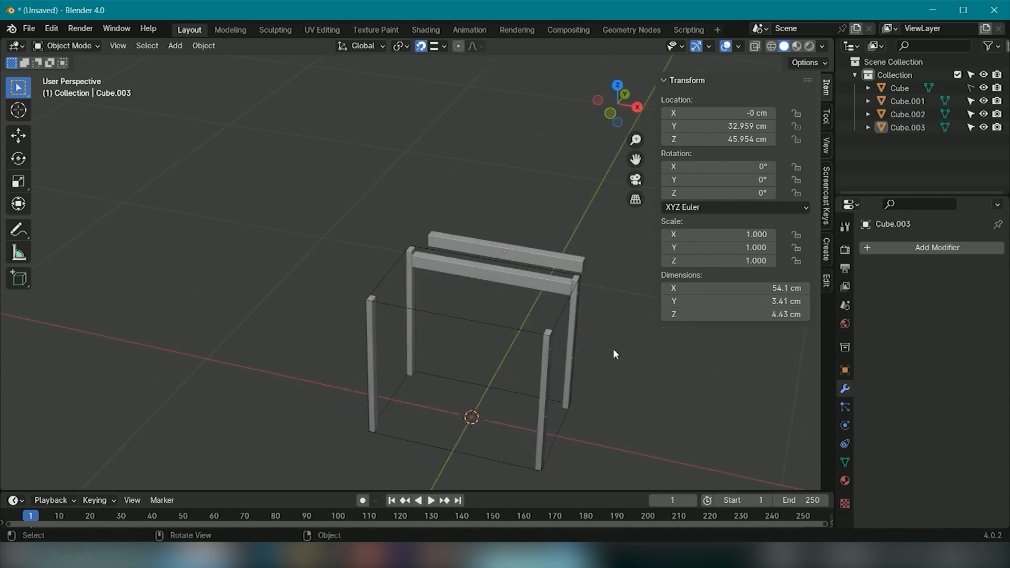
# Step: Set the duplicated rail's Z rotation to 90°
pyautogui.press('Return')
pyautogui.hotkey('ctrl', 'z')
pyautogui.click(762, 194)
pyautogui.write('90')
pyautogui.press('Return')
pyautogui.click(617, 261)
# Step: Move the rotated rail along Y to about 0 cm, centred between the front and back posts
pyautogui.moveTo(617, 260); pyautogui.dragTo(610, 298, button='middle')
pyautogui.click(514, 231)
pyautogui.press('g')
pyautogui.press('y')
pyautogui.click(507, 362)
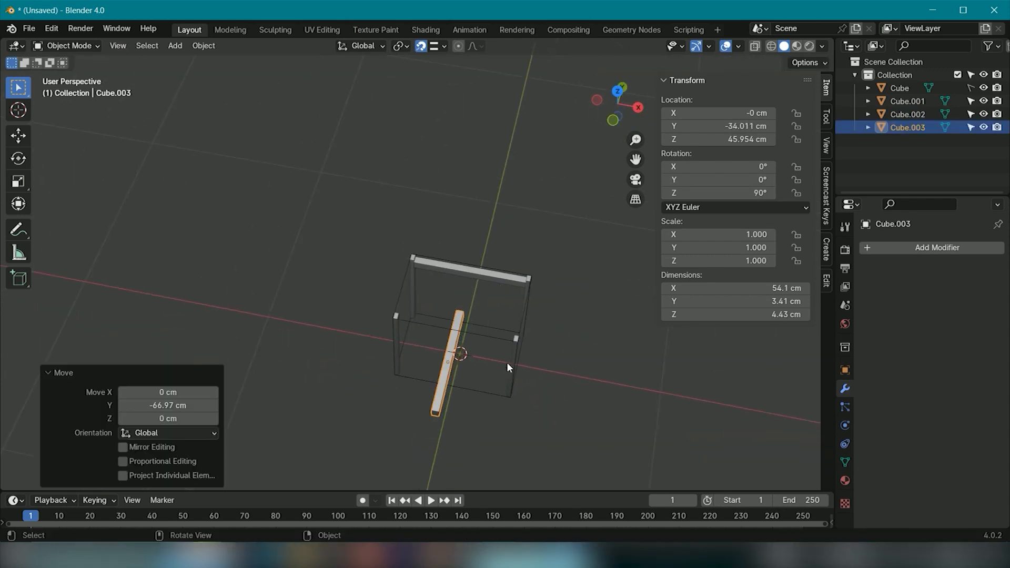
pyautogui.press('KP_3')
pyautogui.press('g')
pyautogui.press('y')
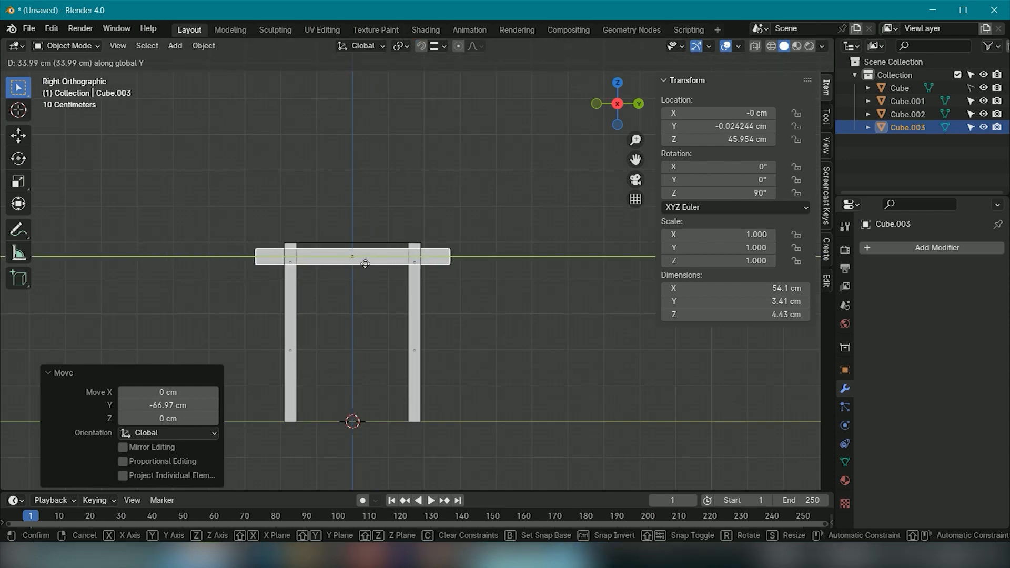
pyautogui.click(365, 263)
# Step: Move the rotated rail along X to about 27.8 cm, over the two posts at the +X end
pyautogui.press('KP_7')
pyautogui.scroll(-1, 530, 288)
pyautogui.press('g')
pyautogui.press('x')
pyautogui.click(638, 315)
pyautogui.click(622, 328)
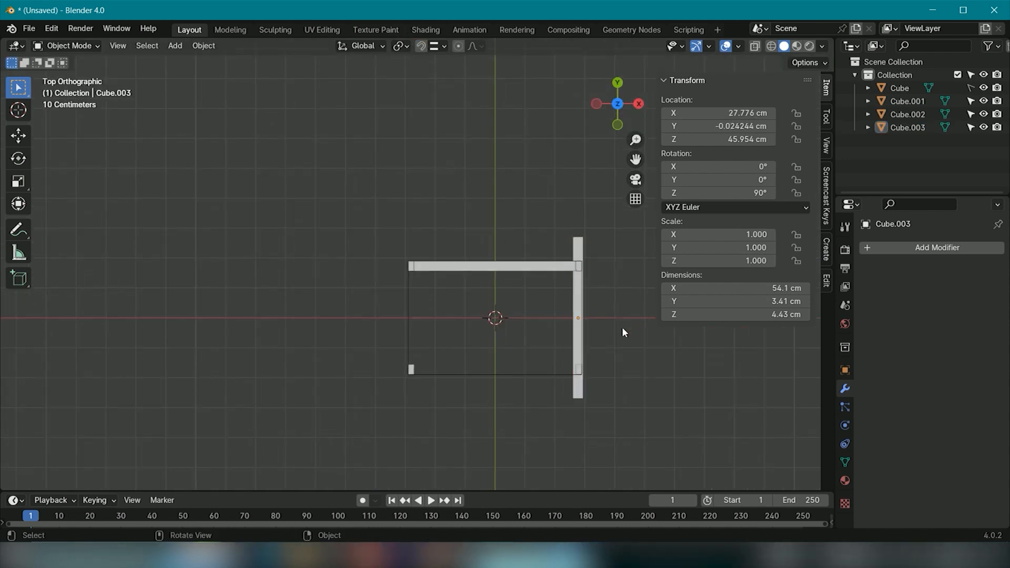
# Step: Edit the side rail and snap its back end along Y to the back post's inner face
pyautogui.scroll(3, 622, 328)
pyautogui.keyDown('shift'); pyautogui.moveTo(523, 333); pyautogui.dragTo(460, 302, button='middle'); pyautogui.keyUp('shift')
pyautogui.click(458, 308)
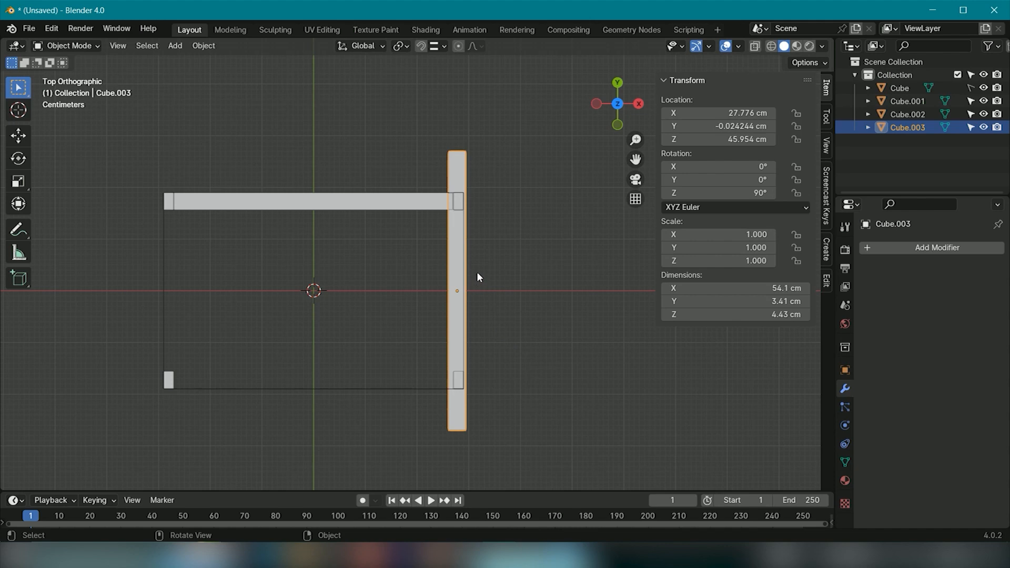
pyautogui.press('Tab')
pyautogui.hotkey('shift', 'Tab')
pyautogui.moveTo(428, 102); pyautogui.dragTo(507, 159)
pyautogui.press('g')
pyautogui.press('x')
pyautogui.press('y')
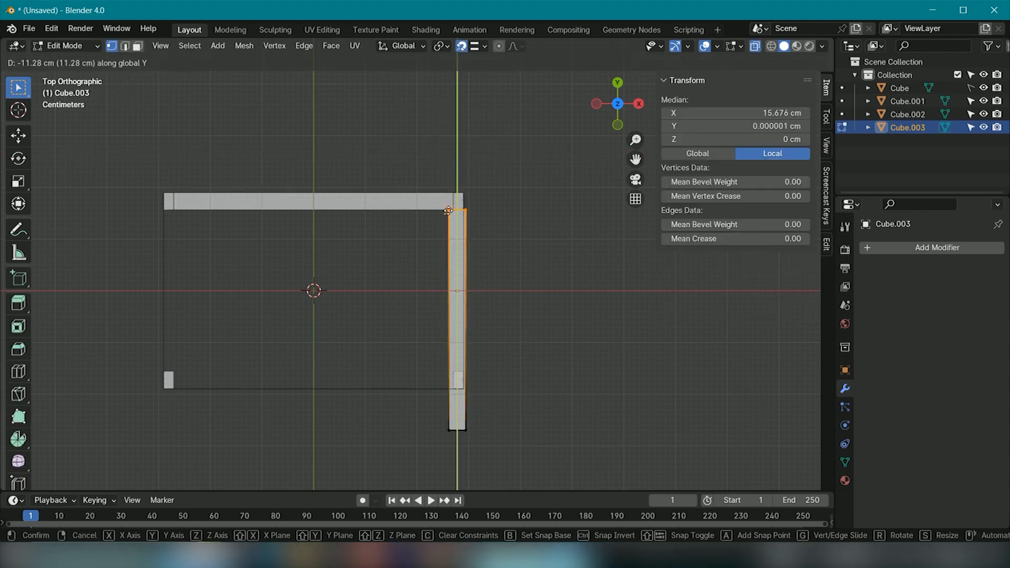
pyautogui.click(457, 212)
# Step: Snap the side rail's front end along Y to the front post's inner face, making the rail 31.6 cm long
pyautogui.moveTo(516, 443); pyautogui.dragTo(402, 421)
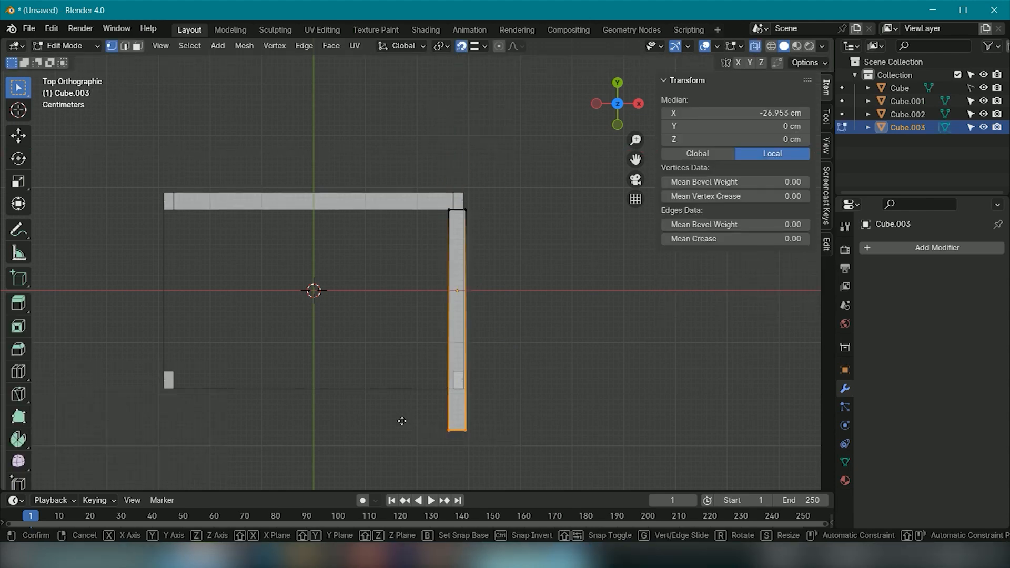
pyautogui.press('g')
pyautogui.press('y')
pyautogui.click(458, 373)
# Step: Align the side rail's outer-face vertices along X with the outer face of the posts
pyautogui.scroll(3, 458, 373)
pyautogui.keyDown('shift'); pyautogui.moveTo(458, 372); pyautogui.dragTo(441, 339, button='middle'); pyautogui.keyUp('shift')
pyautogui.moveTo(540, 446); pyautogui.dragTo(472, 104)
pyautogui.press('g')
pyautogui.press('x')
pyautogui.click(440, 315)
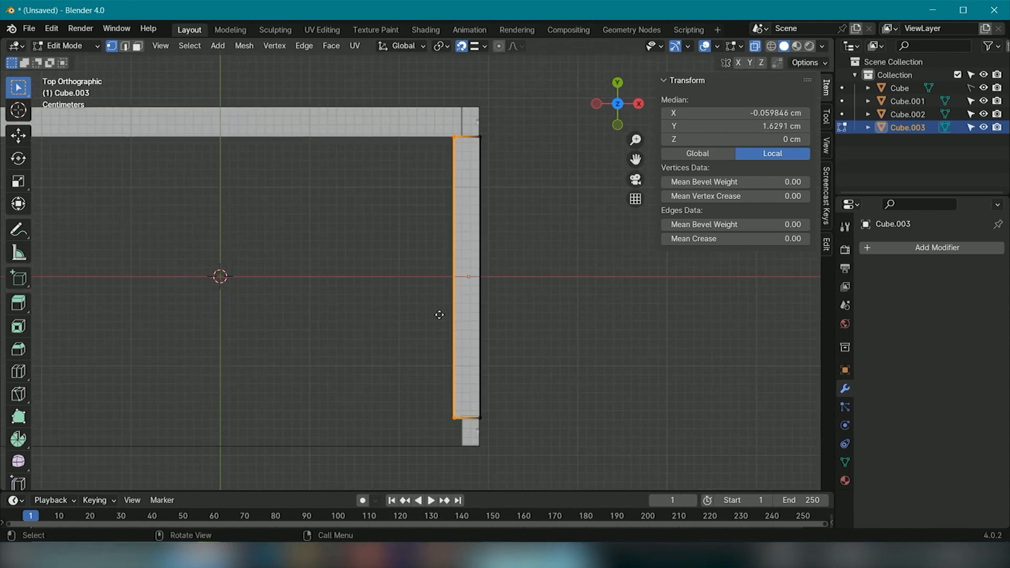
# Step: Move the side rail's inner-face vertices outward along X to make the rail 2.39 cm thick, and finish editing
pyautogui.click(426, 200)
pyautogui.click(479, 46)
pyautogui.click(458, 129)
pyautogui.press('g')
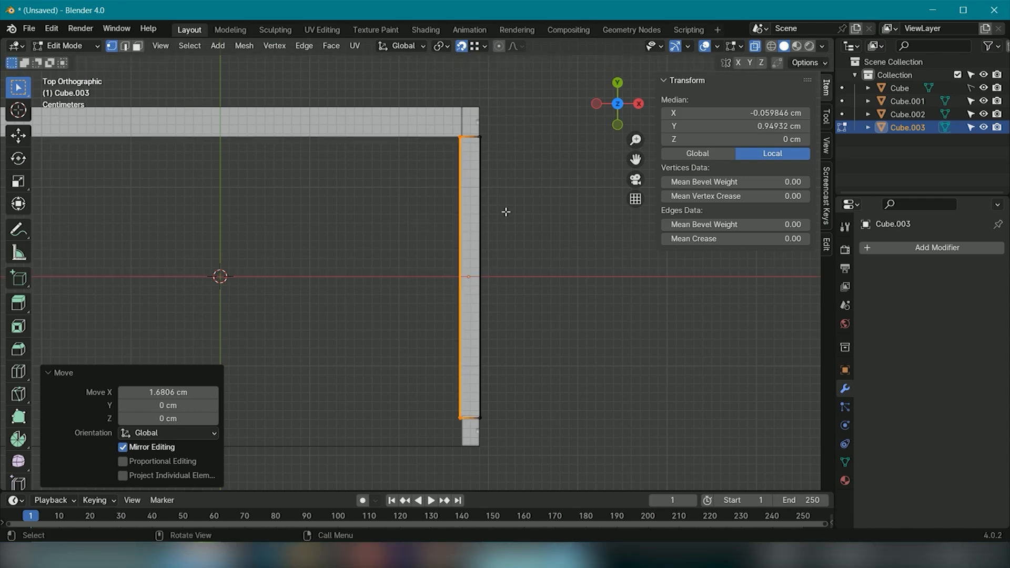
pyautogui.press('Tab')
pyautogui.moveTo(525, 287); pyautogui.dragTo(496, 223, button='middle')
pyautogui.hotkey('alt', 'z')
# Step: Raise the side rail along Z to about 47.6 cm, level with the tops of the posts
pyautogui.click(497, 225)
pyautogui.moveTo(462, 368); pyautogui.dragTo(459, 304, button='middle')
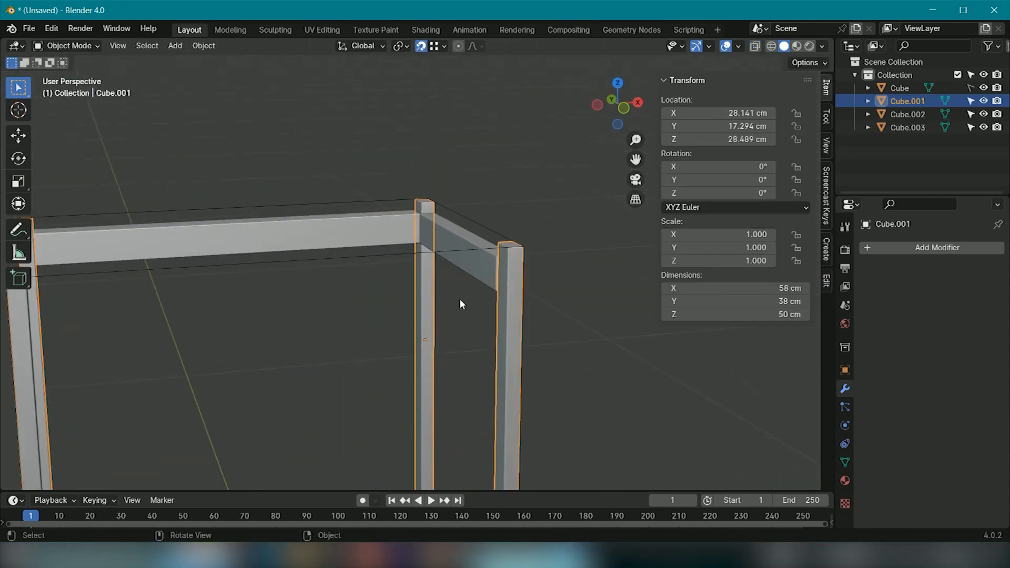
pyautogui.click(457, 255)
pyautogui.press('KP_1')
pyautogui.press('KP_3')
pyautogui.press('g')
pyautogui.press('z')
pyautogui.click(408, 339)
pyautogui.click(437, 47)
pyautogui.click(415, 141)
pyautogui.click(404, 223)
pyautogui.click(421, 277)
pyautogui.moveTo(421, 278); pyautogui.dragTo(483, 276, button='middle')
# Step: Extend the side rail's lower edge down along Z to make it 6.21 cm tall, following the reference photo
pyautogui.click(494, 554)
pyautogui.moveTo(160, 392); pyautogui.dragTo(116, 346, button='middle')
pyautogui.click(552, 365)
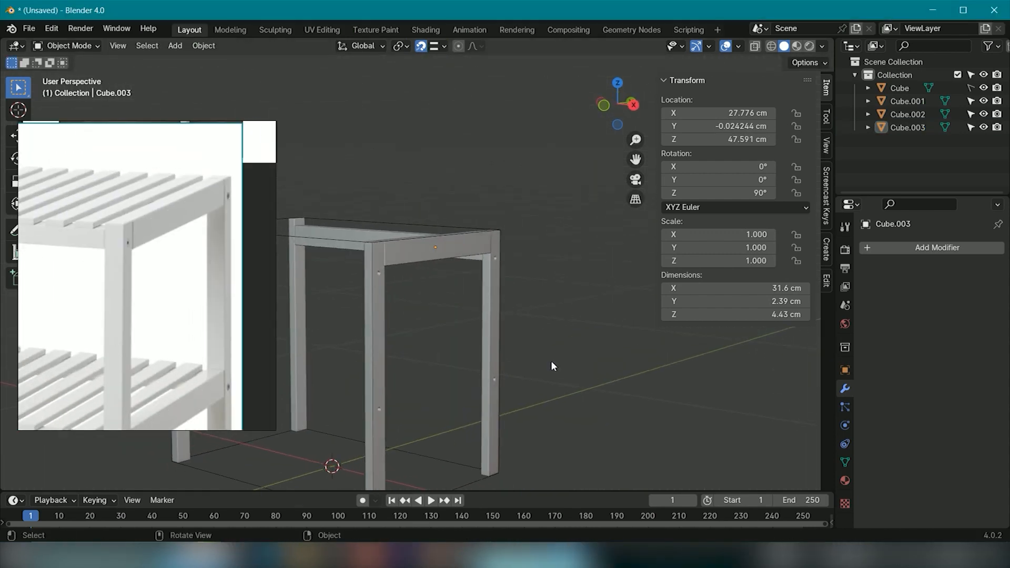
pyautogui.click(195, 331)
pyautogui.moveTo(389, 322); pyautogui.dragTo(372, 325, button='middle')
pyautogui.click(408, 255)
pyautogui.press('KP_1')
pyautogui.press('KP_3')
pyautogui.press('Tab')
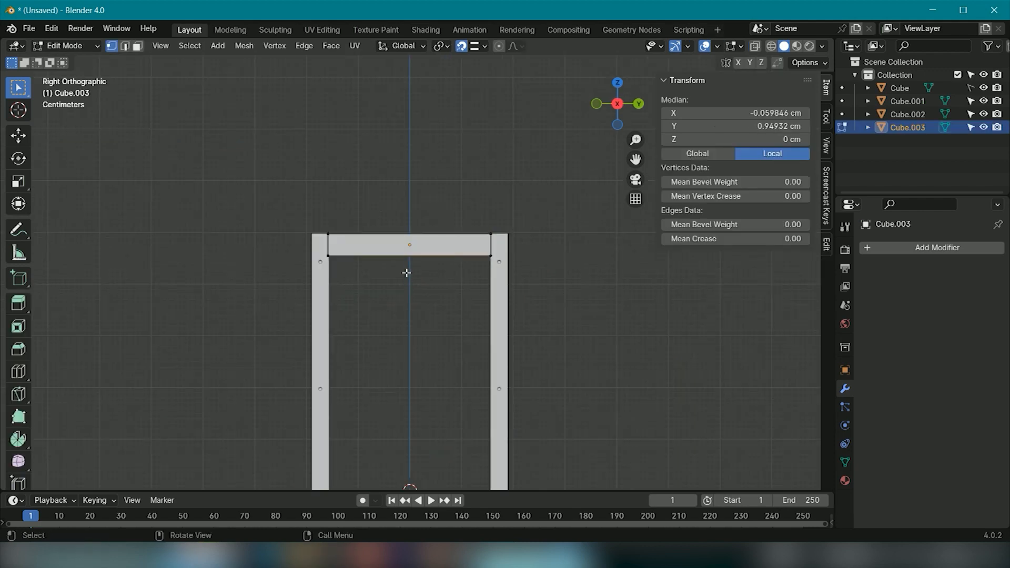
pyautogui.moveTo(275, 253); pyautogui.dragTo(275, 254)
pyautogui.scroll(1, 370, 276)
pyautogui.press('g')
pyautogui.press('z')
pyautogui.click(361, 284)
pyautogui.press('Tab')
pyautogui.hotkey('alt', 'z')
pyautogui.click(358, 284)
# Step: Compare the side rail and the posts' screw-hole positions with the reference photo
pyautogui.moveTo(357, 284); pyautogui.dragTo(443, 272, button='middle')
pyautogui.scroll(-3, 562, 260)
pyautogui.click(473, 553)
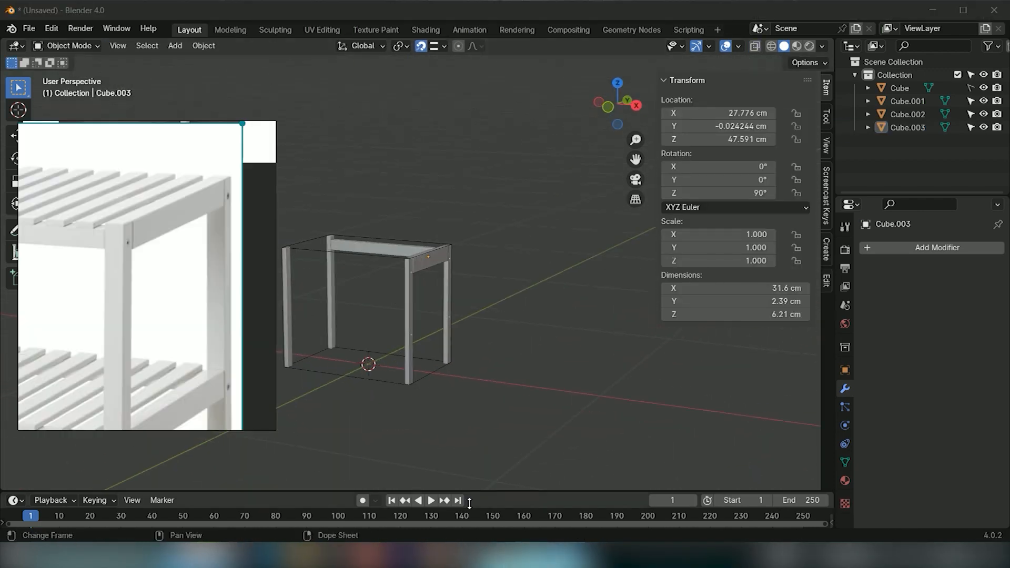
pyautogui.click(424, 290)
pyautogui.scroll(7, 424, 290)
pyautogui.moveTo(437, 281)
pyautogui.mouseDown(button='middle')
pyautogui.moveTo(394, 294)
pyautogui.moveTo(374, 318)
pyautogui.moveTo(397, 311)
pyautogui.mouseUp(button='middle')
pyautogui.scroll(-3, 400, 295)
pyautogui.click(525, 304)
pyautogui.scroll(-2, 375, 319)
pyautogui.press('z')
# Step: Edit the posts object and separate the back corner post at the +X end into its own object
pyautogui.click(475, 314)
pyautogui.moveTo(476, 315)
pyautogui.mouseDown(button='middle')
pyautogui.moveTo(541, 302)
pyautogui.moveTo(367, 299)
pyautogui.moveTo(498, 286)
pyautogui.moveTo(461, 368)
pyautogui.moveTo(633, 295)
pyautogui.moveTo(525, 329)
pyautogui.moveTo(503, 312)
pyautogui.mouseUp(button='middle')
pyautogui.press('Tab')
pyautogui.scroll(2, 465, 302)
pyautogui.press('Tab')
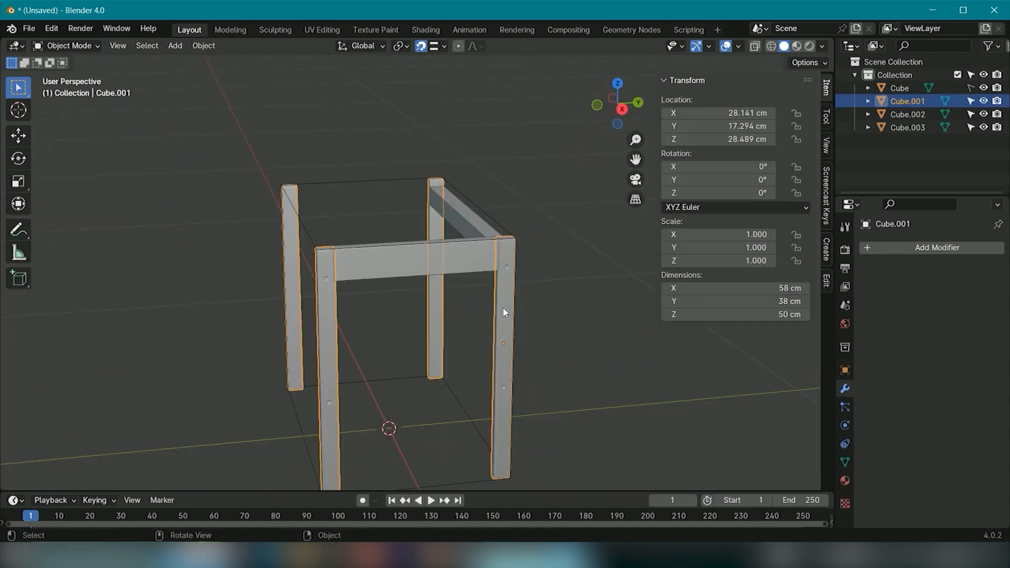
pyautogui.press('Tab')
pyautogui.press('p')
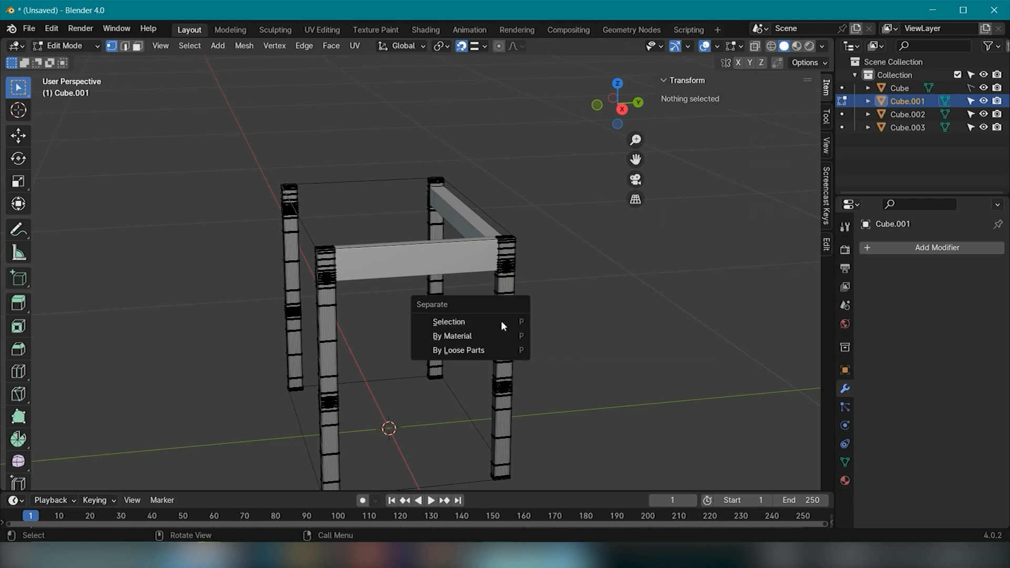
pyautogui.press('Escape')
pyautogui.scroll(-2, 552, 332)
pyautogui.hotkey('alt', 'z')
pyautogui.moveTo(473, 218); pyautogui.dragTo(472, 217)
pyautogui.moveTo(472, 218); pyautogui.dragTo(545, 311, button='middle')
pyautogui.press('p')
pyautogui.click(491, 302)
pyautogui.press('Tab')
pyautogui.hotkey('alt', 'z')
pyautogui.click(478, 304)
# Step: Edit the separated post and dissolve the edge loops between its top and the upper screw hole
pyautogui.click(568, 361)
pyautogui.press('Tab')
pyautogui.scroll(8, 597, 289)
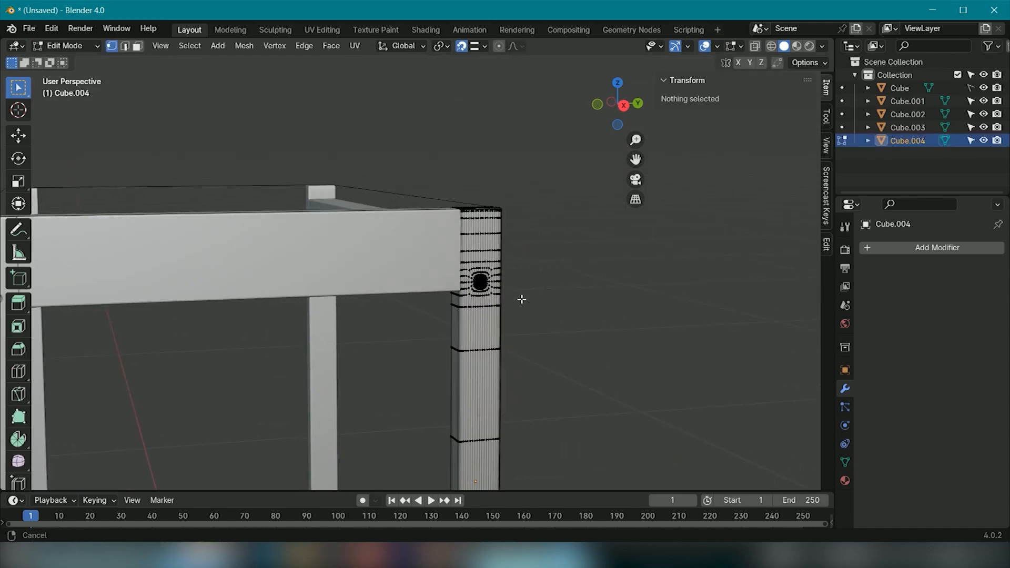
pyautogui.hotkey('alt', 'z')
pyautogui.moveTo(512, 264); pyautogui.dragTo(491, 289, button='middle')
pyautogui.press('2')
pyautogui.keyDown('alt'); pyautogui.click(491, 290); pyautogui.keyUp('alt')
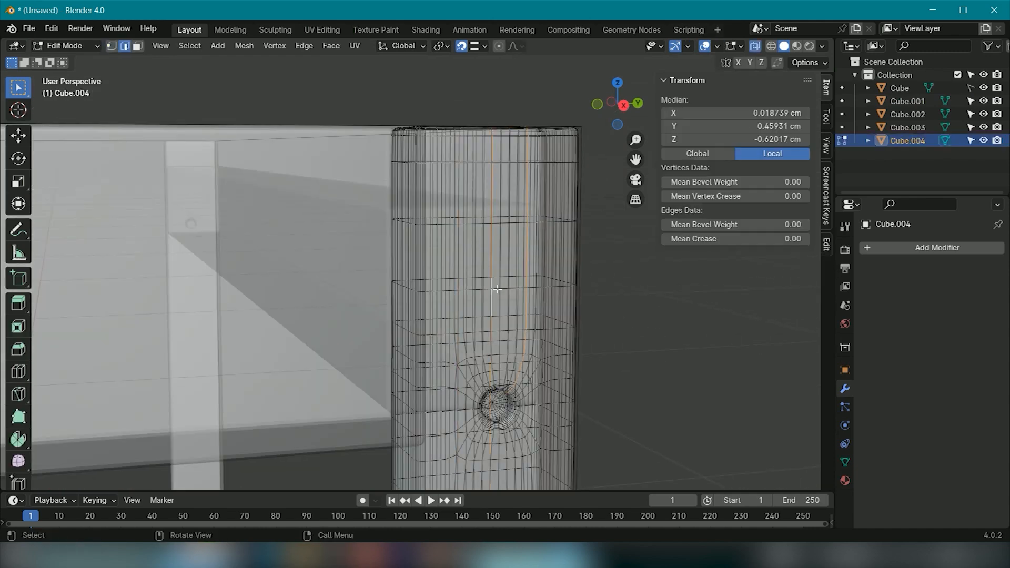
pyautogui.rightClick(487, 289)
pyautogui.click(464, 482)
pyautogui.keyDown('alt'); pyautogui.click(498, 223); pyautogui.keyUp('alt')
pyautogui.rightClick(502, 224)
pyautogui.click(479, 482)
# Step: Select the mesh around the post's upper screw hole and move it up along Z by about 1.3 cm
pyautogui.scroll(-5, 441, 372)
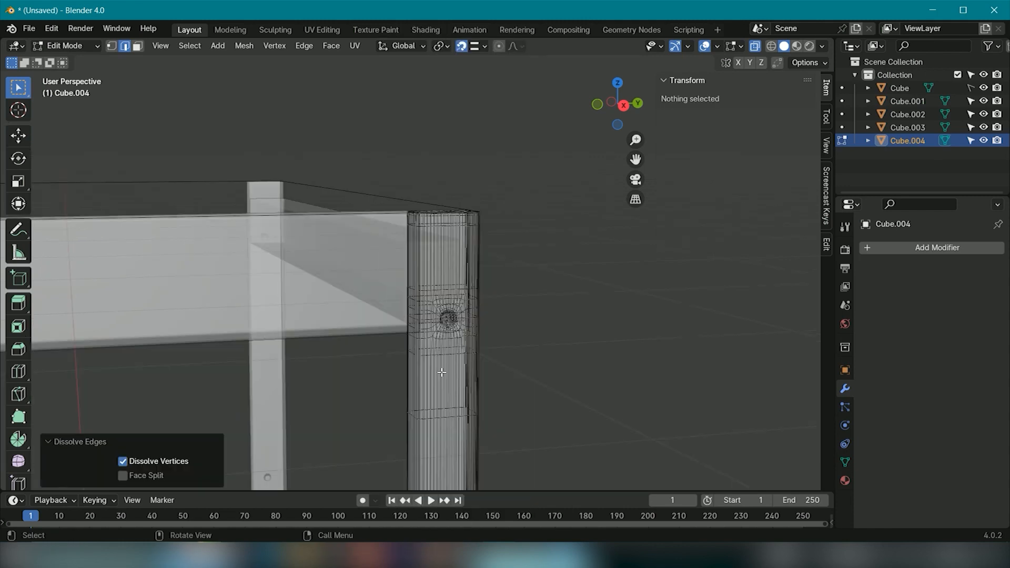
pyautogui.keyDown('shift'); pyautogui.moveTo(441, 372); pyautogui.dragTo(443, 349, button='middle'); pyautogui.keyUp('shift')
pyautogui.scroll(-6, 445, 238)
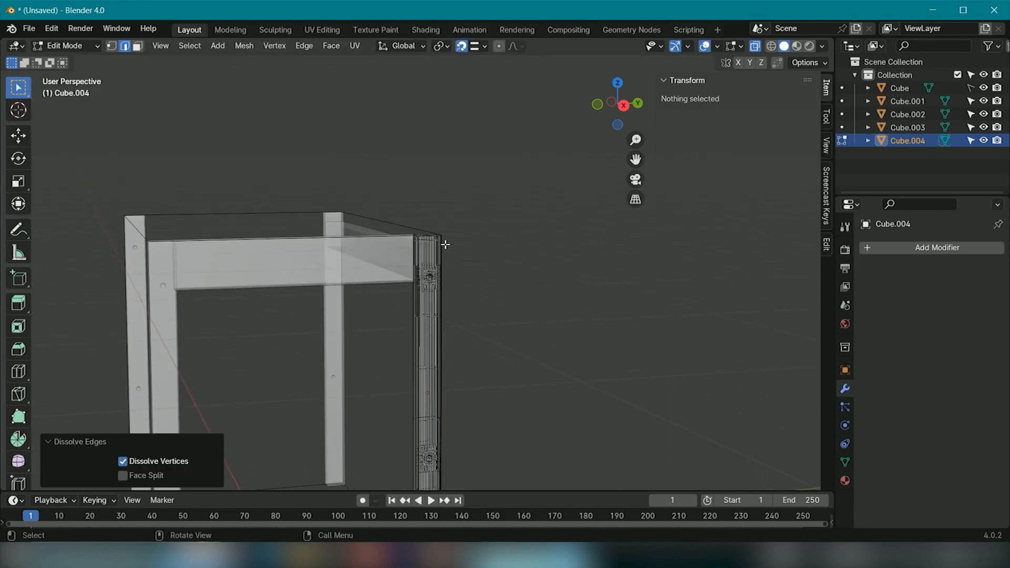
pyautogui.scroll(7, 501, 325)
pyautogui.moveTo(562, 365); pyautogui.dragTo(357, 255)
pyautogui.moveTo(348, 254); pyautogui.dragTo(419, 269, button='middle')
pyautogui.press('g')
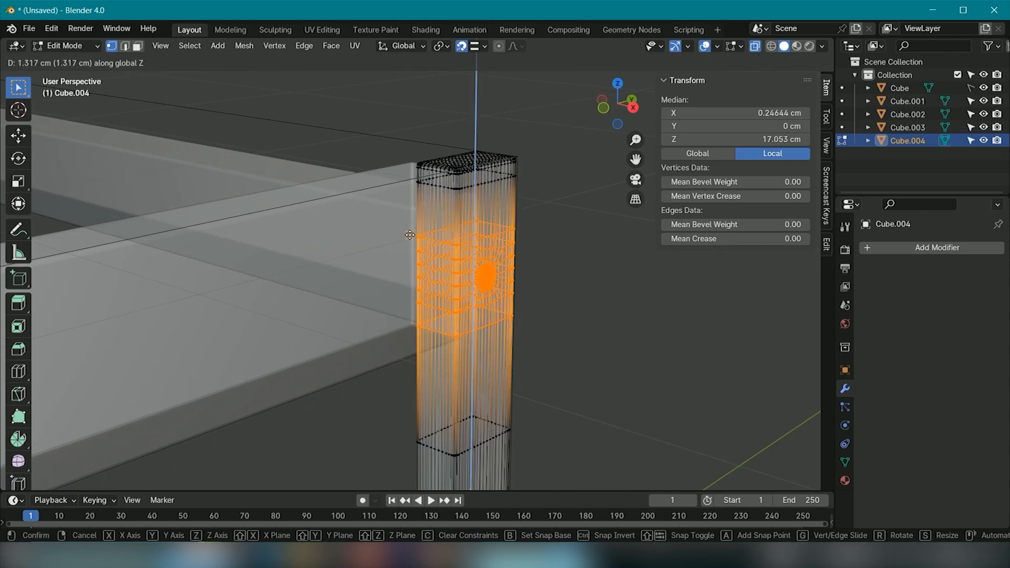
pyautogui.click(409, 235)
# Step: Finish editing the corner post and delete the object containing the other three posts
pyautogui.press('Tab')
pyautogui.moveTo(575, 308); pyautogui.dragTo(482, 337, button='middle')
pyautogui.scroll(-5, 481, 333)
pyautogui.click(213, 316)
pyautogui.press('Delete')
# Step: Mirror the remaining post along X with a Mirror modifier using Cube.002 as mirror object, and apply it
pyautogui.click(425, 337)
pyautogui.click(878, 247)
pyautogui.moveTo(878, 245)
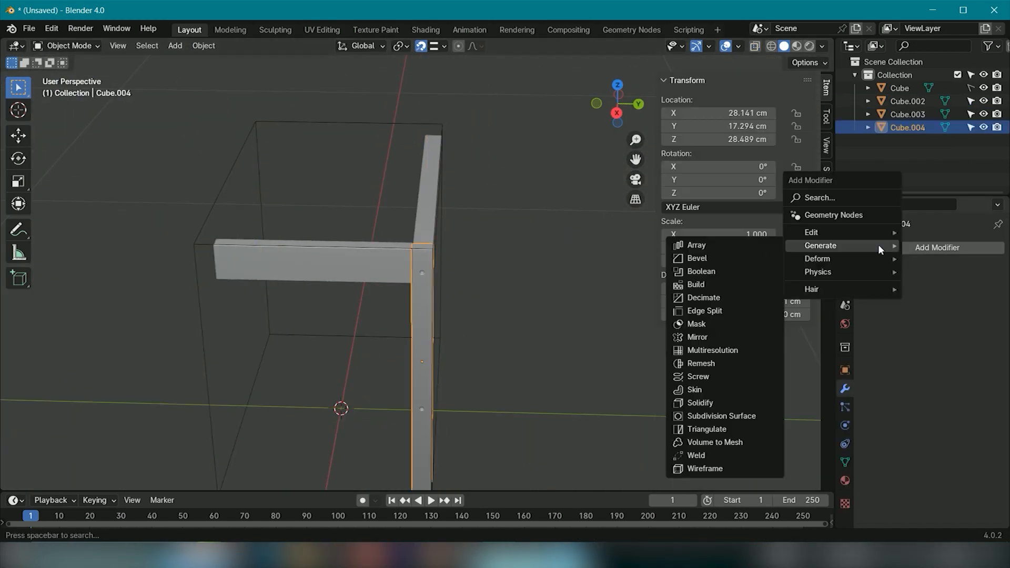
pyautogui.click(698, 337)
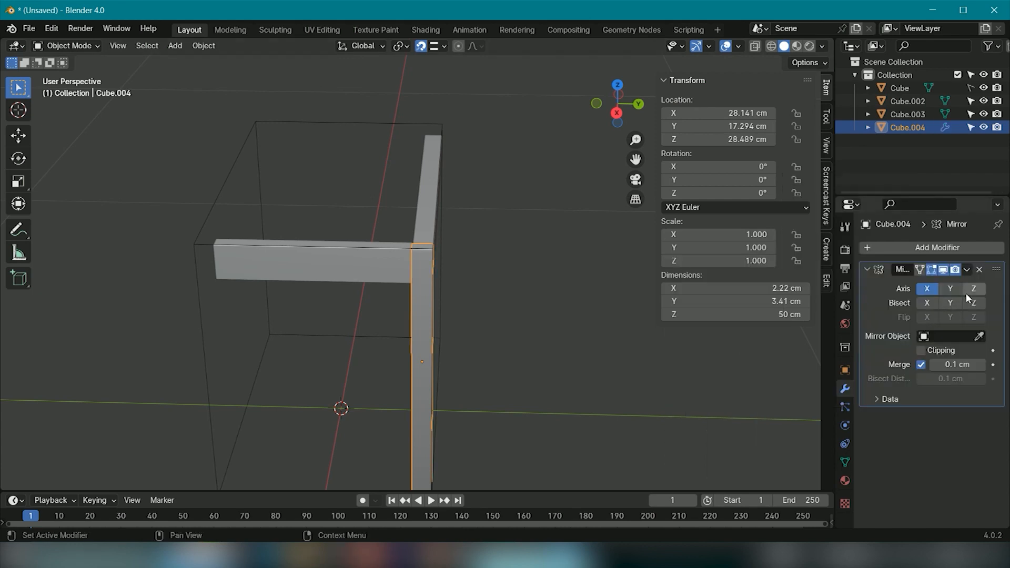
pyautogui.hotkey('ctrl', 'z')
pyautogui.scroll(-4, 584, 347)
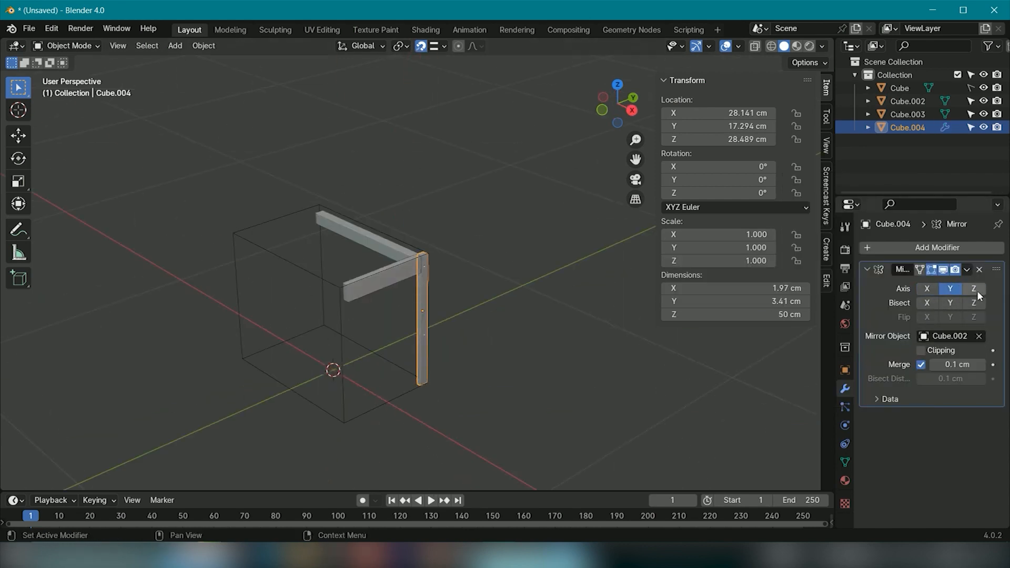
pyautogui.hotkey('ctrl', 'a')
# Step: Duplicate the pair of corner posts and move the copy about -34.59 cm along Y to the opposite corners of the reference box
pyautogui.press('KP_7')
pyautogui.hotkey('shift', 'd')
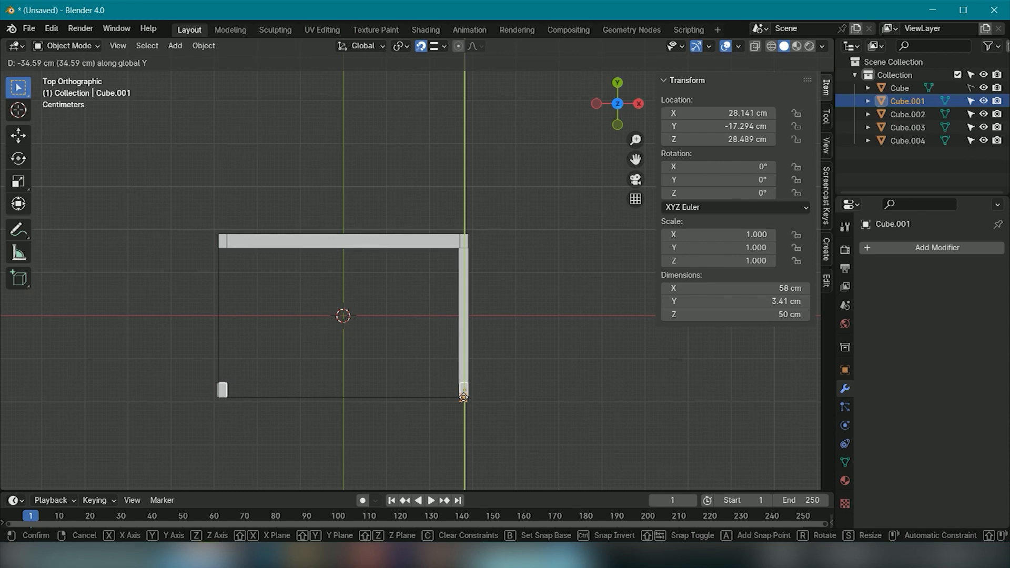
pyautogui.click(464, 397)
pyautogui.moveTo(491, 394); pyautogui.dragTo(478, 304, button='middle')
pyautogui.click(478, 303)
# Step: Edit the side rail, select its inner long side and move it along X to line up with the corner post's inner face
pyautogui.moveTo(200, 299); pyautogui.dragTo(252, 294, button='middle')
pyautogui.scroll(6, 489, 290)
pyautogui.press('KP_7')
pyautogui.keyDown('shift'); pyautogui.moveTo(489, 291); pyautogui.dragTo(435, 266, button='middle'); pyautogui.keyUp('shift')
pyautogui.scroll(4, 478, 255)
pyautogui.scroll(-2, 478, 254)
pyautogui.click(478, 250)
pyautogui.press('Tab')
pyautogui.scroll(-5, 478, 258)
pyautogui.scroll(3, 478, 262)
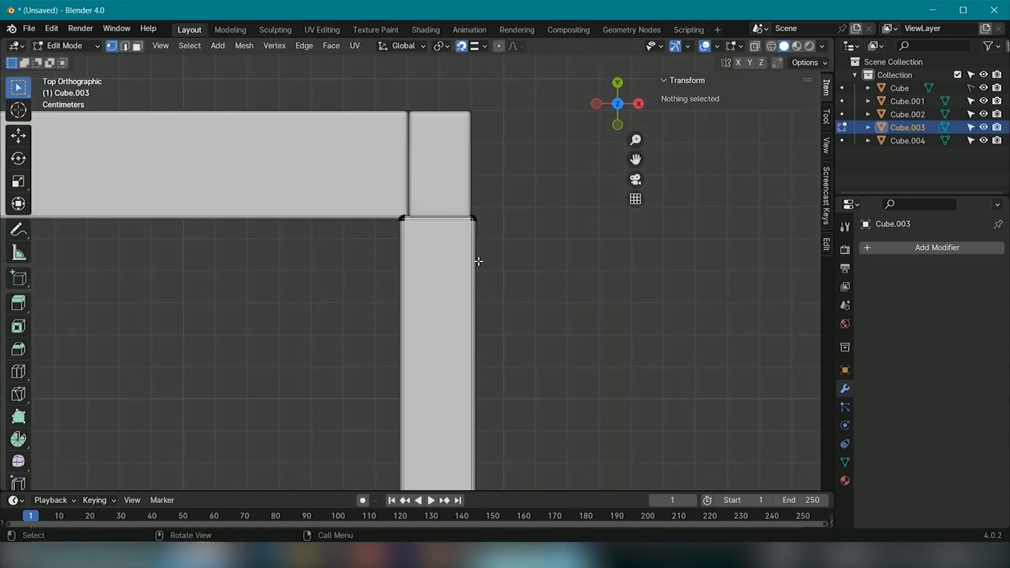
pyautogui.hotkey('alt', 'z')
pyautogui.scroll(-4, 478, 261)
pyautogui.scroll(4, 483, 248)
pyautogui.scroll(-8, 465, 200)
pyautogui.keyDown('shift'); pyautogui.moveTo(377, 239); pyautogui.dragTo(390, 136, button='middle'); pyautogui.keyUp('shift')
pyautogui.moveTo(391, 135); pyautogui.dragTo(430, 387)
pyautogui.scroll(4, 433, 263)
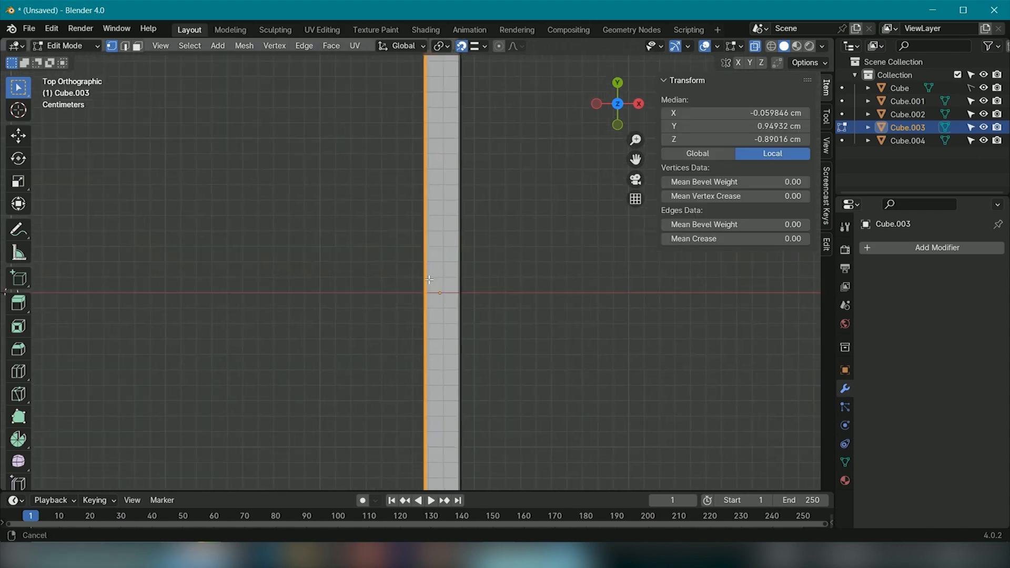
pyautogui.keyDown('shift'); pyautogui.moveTo(429, 280); pyautogui.dragTo(414, 360, button='middle'); pyautogui.keyUp('shift')
pyautogui.press('g')
pyautogui.press('x')
pyautogui.click(418, 207)
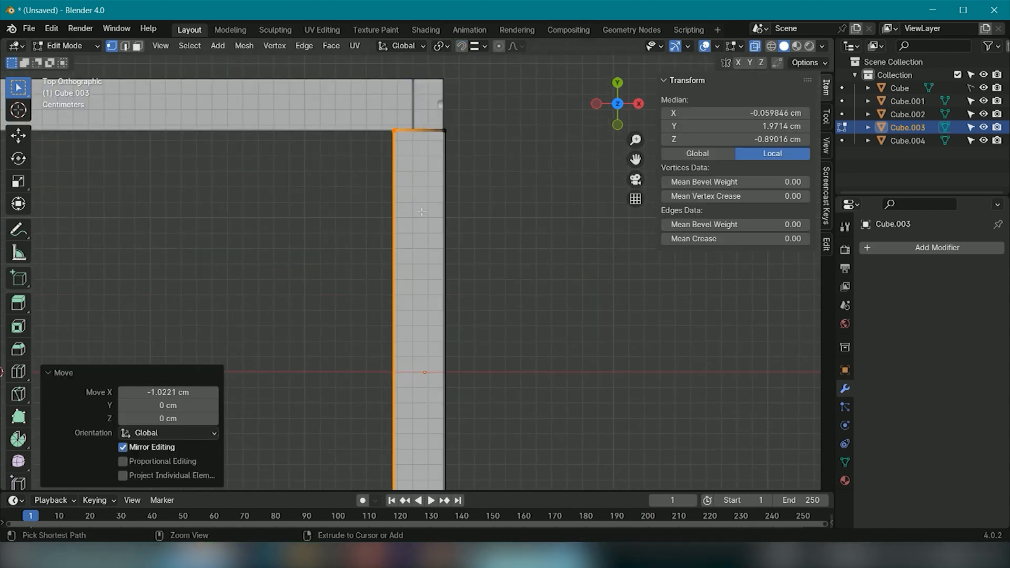
pyautogui.press('g')
pyautogui.press('x')
pyautogui.click(425, 211)
# Step: Select the side rail's outer long side and move it inward along X, making the rail about 1.95 cm thick
pyautogui.scroll(-6, 420, 263)
pyautogui.moveTo(463, 188); pyautogui.dragTo(425, 436)
pyautogui.scroll(5, 423, 273)
pyautogui.press('g')
pyautogui.press('x')
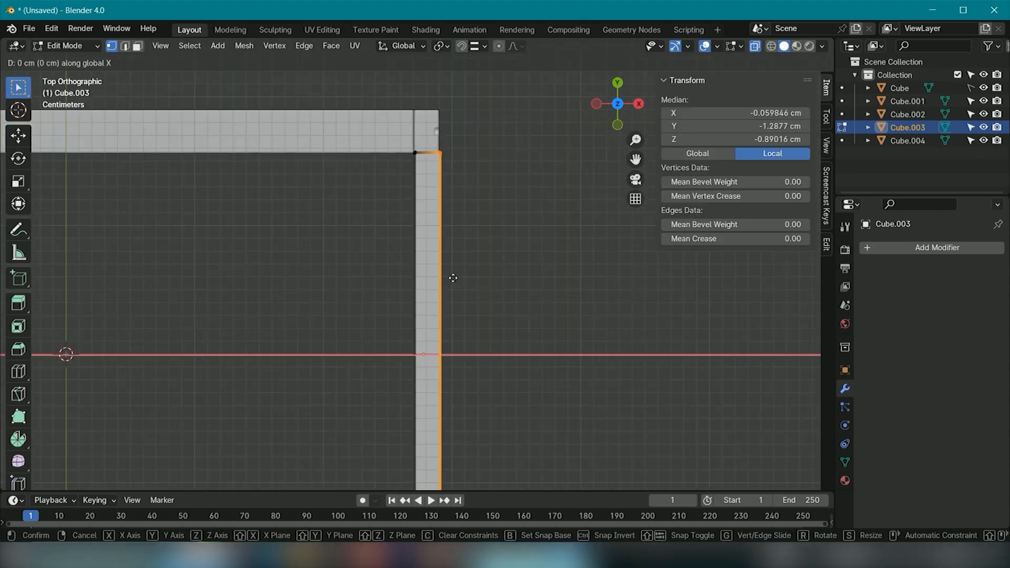
pyautogui.click(449, 277)
pyautogui.hotkey('shift', 'Tab')
pyautogui.rightClick(466, 316)
pyautogui.moveTo(476, 347)
pyautogui.mouseDown(button='middle')
pyautogui.moveTo(467, 338)
pyautogui.moveTo(494, 357)
pyautogui.moveTo(495, 379)
pyautogui.moveTo(494, 346)
pyautogui.mouseUp(button='middle')
pyautogui.press('Tab')
pyautogui.scroll(5, 496, 352)
pyautogui.scroll(-3, 493, 346)
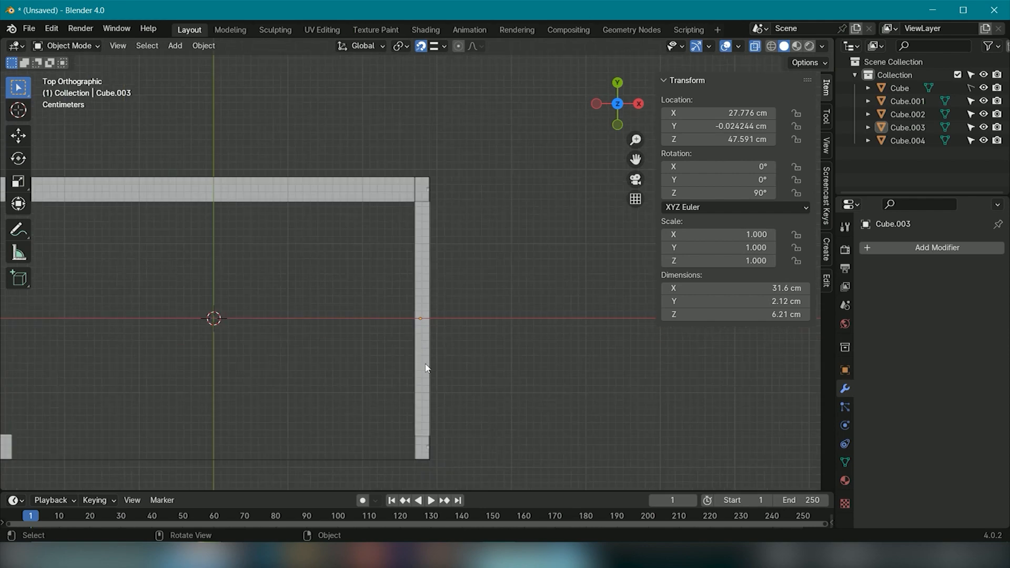
pyautogui.press('Tab')
pyautogui.scroll(5, 453, 383)
pyautogui.press('g')
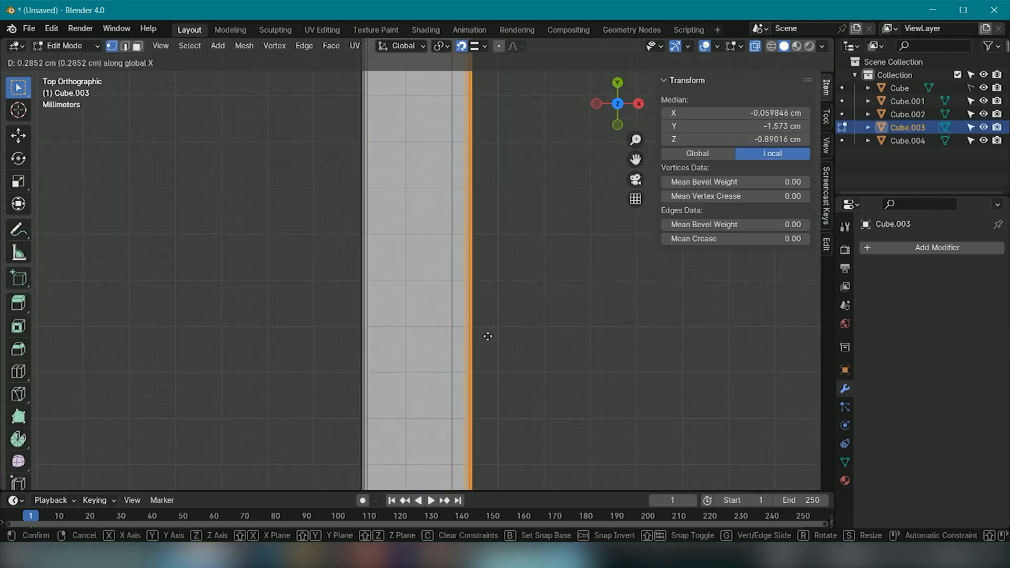
pyautogui.click(444, 341)
pyautogui.press('g')
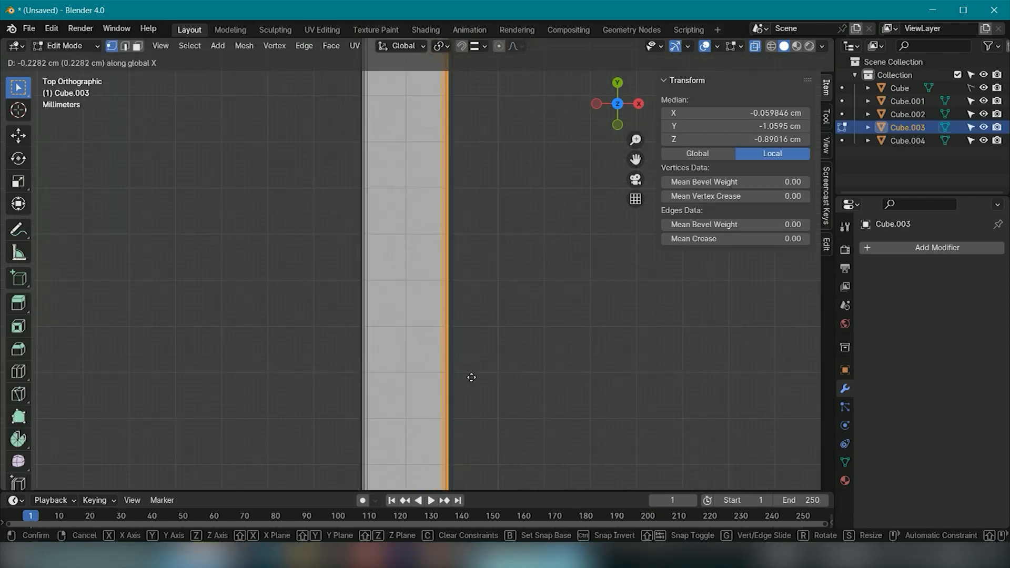
pyautogui.click(473, 377)
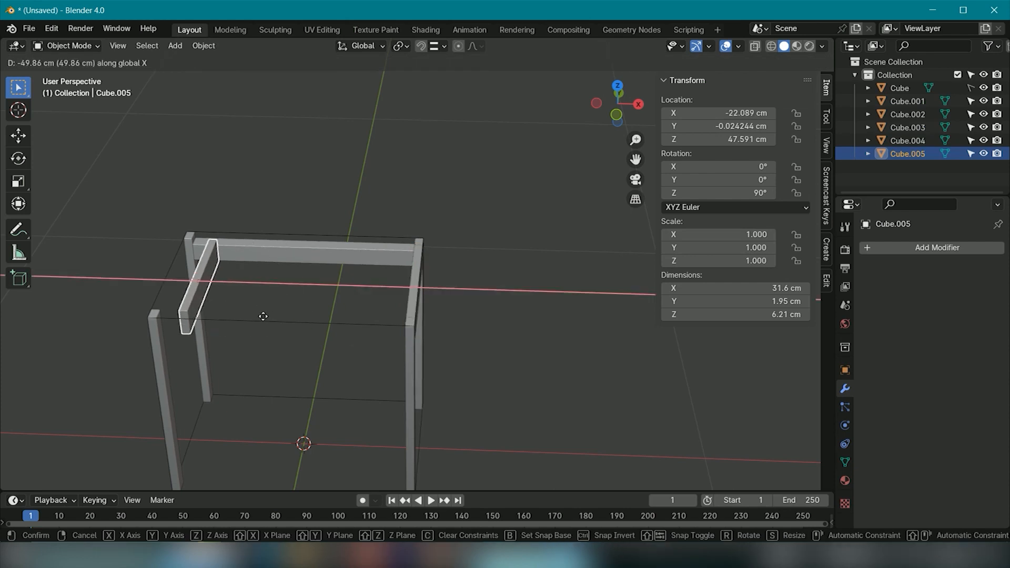
# Step: Duplicate the side rail and move the copy along X until it sits between the two opposite posts
pyautogui.click(263, 316)
pyautogui.press('KP_7')
pyautogui.press('g')
pyautogui.press('x')
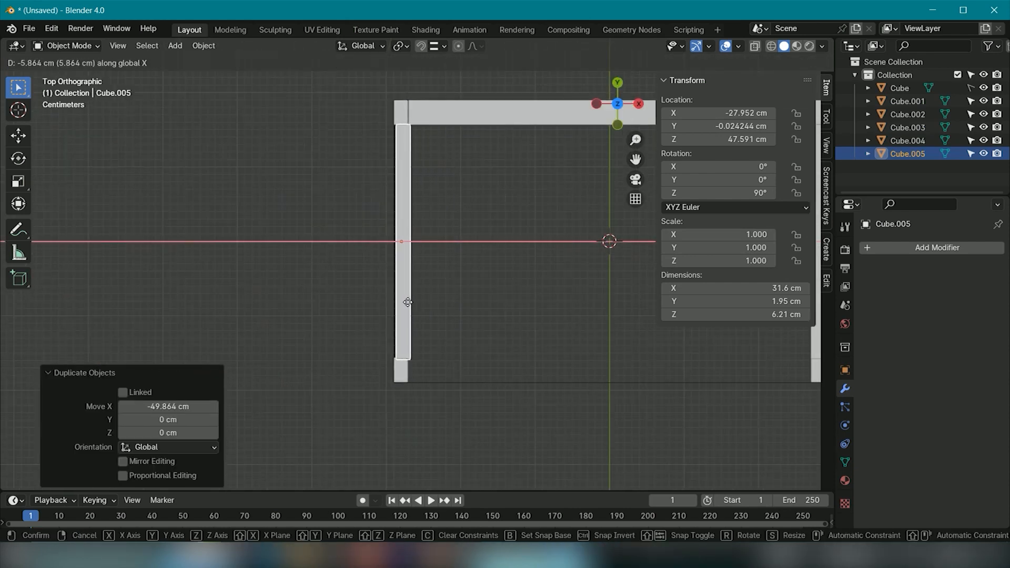
pyautogui.click(407, 302)
pyautogui.moveTo(408, 304); pyautogui.dragTo(434, 341, button='middle')
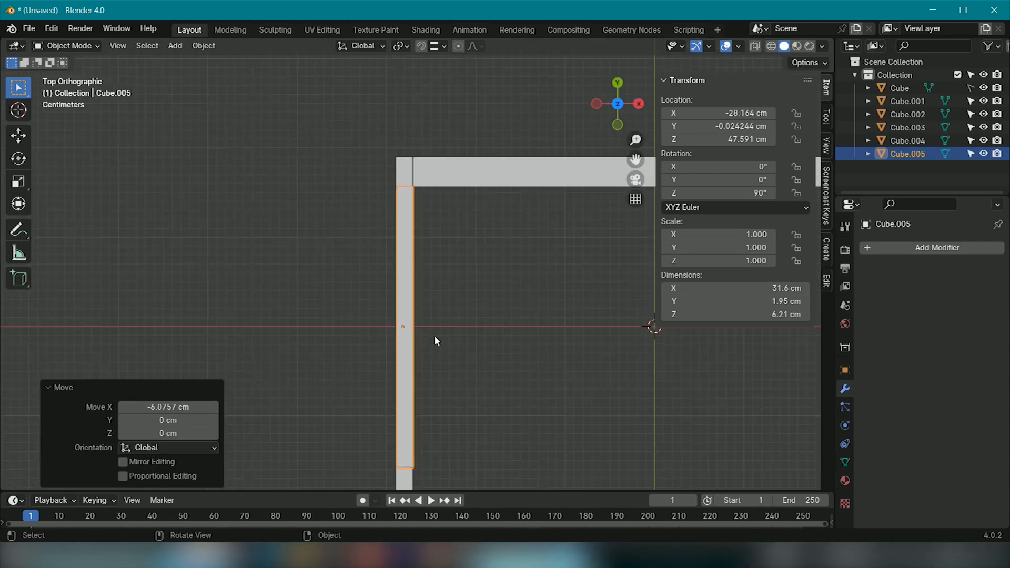
pyautogui.press('KP_7')
pyautogui.scroll(3, 417, 246)
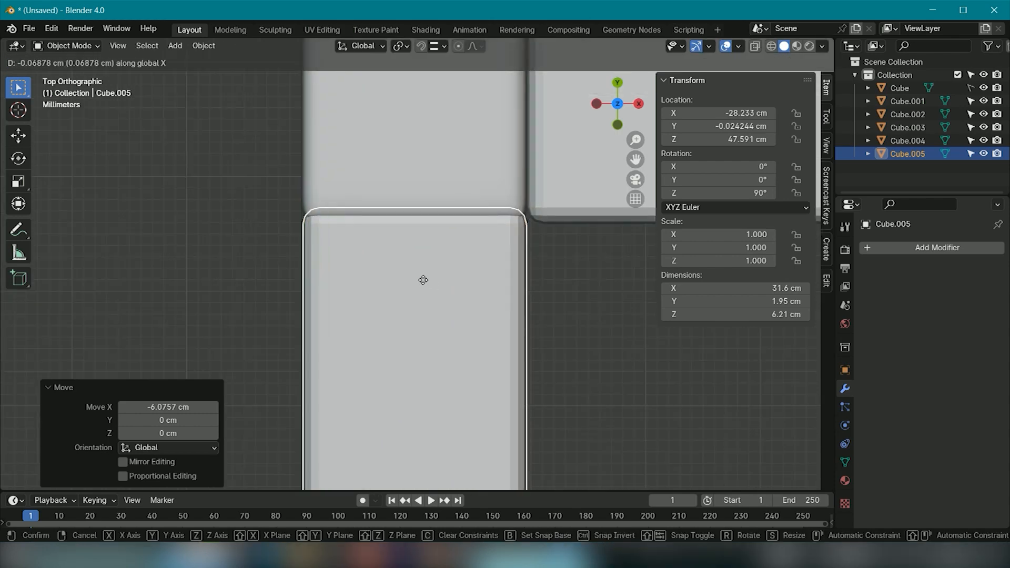
pyautogui.click(422, 279)
# Step: Edit the original side rail, select its back end and move it about -0.14 cm along Y to meet the rear post
pyautogui.scroll(-14, 423, 279)
pyautogui.click(645, 333)
pyautogui.keyDown('shift'); pyautogui.moveTo(646, 334); pyautogui.dragTo(243, 333, button='middle'); pyautogui.keyUp('shift')
pyautogui.scroll(9, 496, 275)
pyautogui.click(496, 275)
pyautogui.moveTo(495, 275); pyautogui.dragTo(445, 201, button='middle')
pyautogui.scroll(-5, 446, 201)
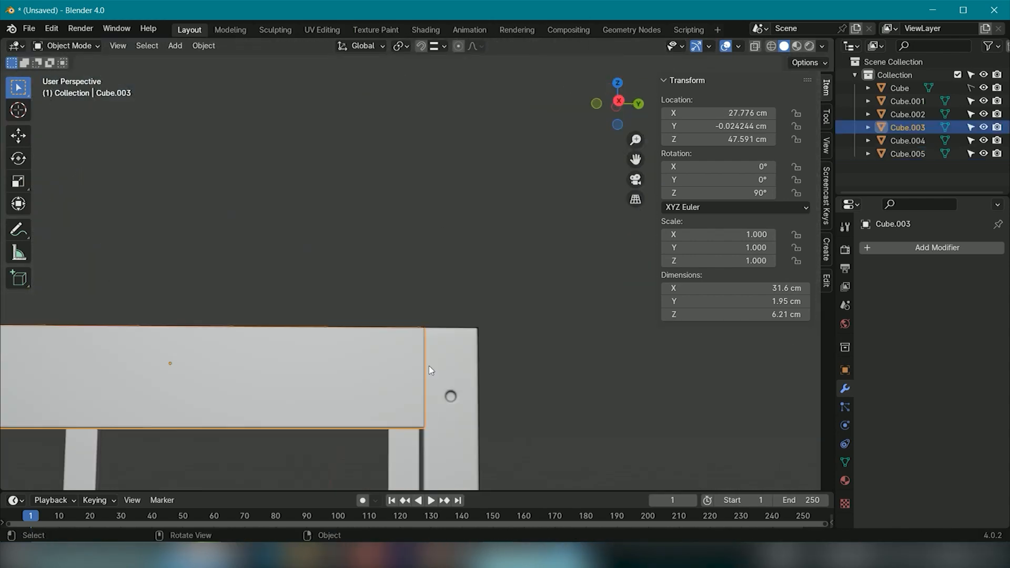
pyautogui.press('KP_7')
pyautogui.hotkey('alt', 'z')
pyautogui.press('Tab')
pyautogui.click(461, 46)
pyautogui.moveTo(420, 223); pyautogui.dragTo(623, 275)
pyautogui.scroll(4, 624, 275)
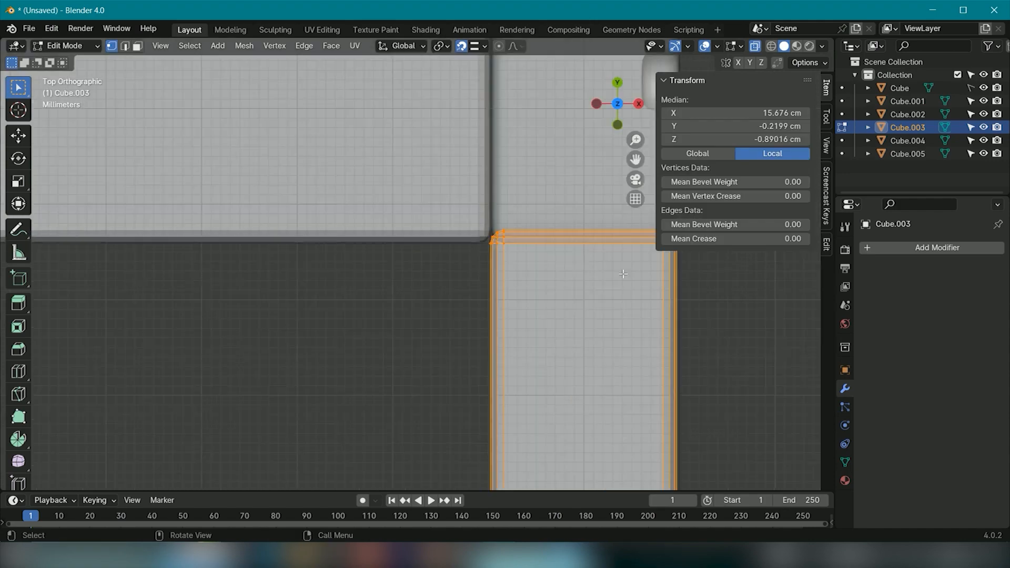
pyautogui.keyDown('shift'); pyautogui.moveTo(623, 275); pyautogui.dragTo(495, 293, button='middle'); pyautogui.keyUp('shift')
pyautogui.press('g')
pyautogui.click(455, 267)
# Step: Compare the corner where the side rail meets the post with the reference photo
pyautogui.moveTo(454, 266); pyautogui.dragTo(573, 302, button='middle')
pyautogui.hotkey('alt', 'Tab')
pyautogui.scroll(-6, 485, 291)
pyautogui.hotkey('alt', 'z')
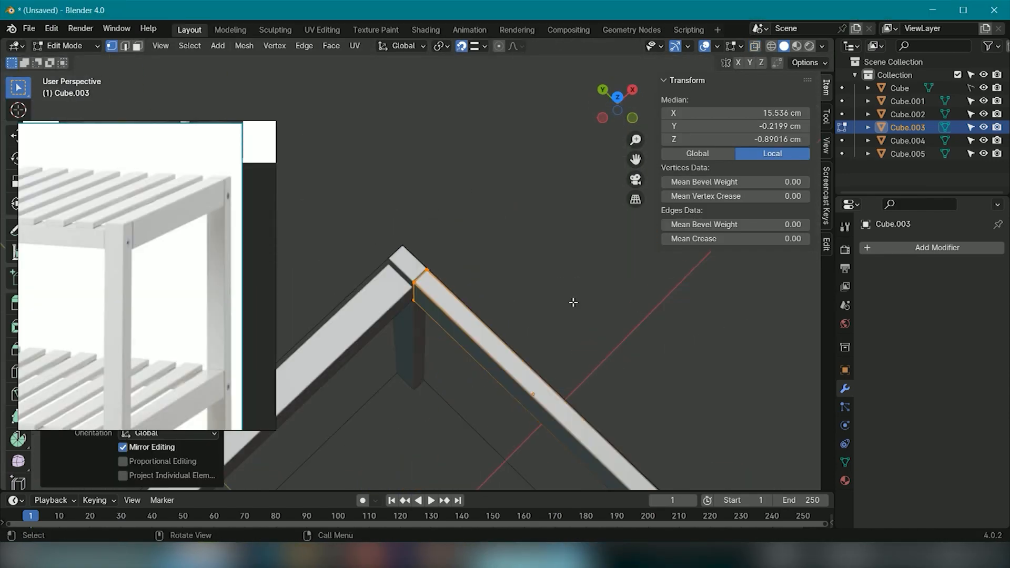
pyautogui.press('Tab')
pyautogui.scroll(10, 500, 291)
pyautogui.click(500, 291)
pyautogui.hotkey('alt', 'Tab')
pyautogui.moveTo(516, 351); pyautogui.dragTo(516, 196, button='middle')
pyautogui.scroll(-9, 566, 392)
# Step: Edit the side rail and move its front end about 0.17 cm along Y, back from the front post
pyautogui.press('KP_7')
pyautogui.scroll(13, 516, 195)
pyautogui.click(493, 437)
pyautogui.scroll(-1, 493, 437)
pyautogui.keyDown('shift'); pyautogui.moveTo(493, 437); pyautogui.dragTo(494, 349, button='middle'); pyautogui.keyUp('shift')
pyautogui.hotkey('alt', 'z')
pyautogui.press('Tab')
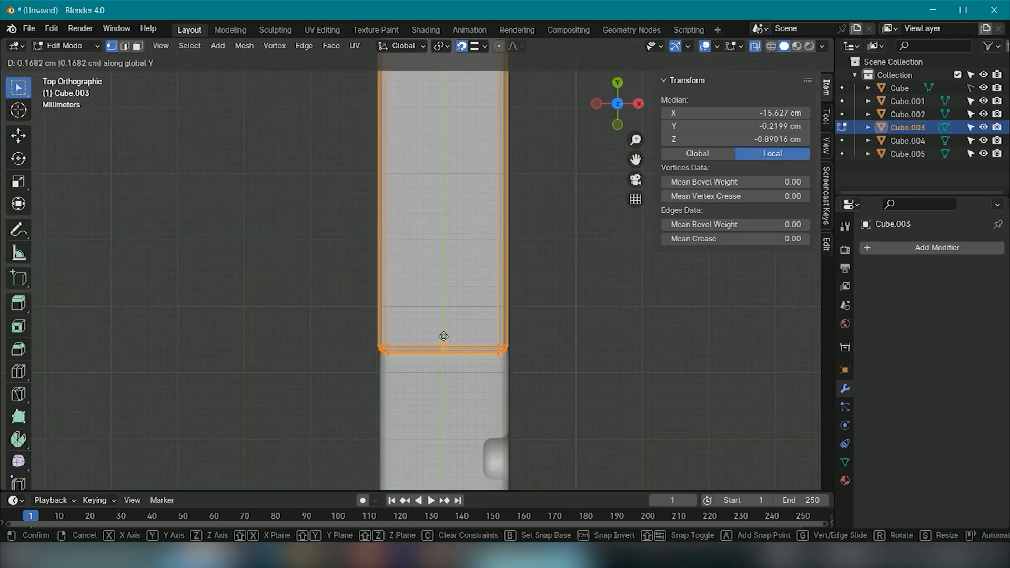
pyautogui.click(443, 323)
pyautogui.press('Tab')
pyautogui.hotkey('alt', 'z')
# Step: Readjust the side rail's front end along Y against the front corner post
pyautogui.moveTo(545, 356)
pyautogui.mouseDown(button='middle')
pyautogui.moveTo(535, 398)
pyautogui.moveTo(557, 365)
pyautogui.mouseUp(button='middle')
pyautogui.press('KP_7')
pyautogui.press('Tab')
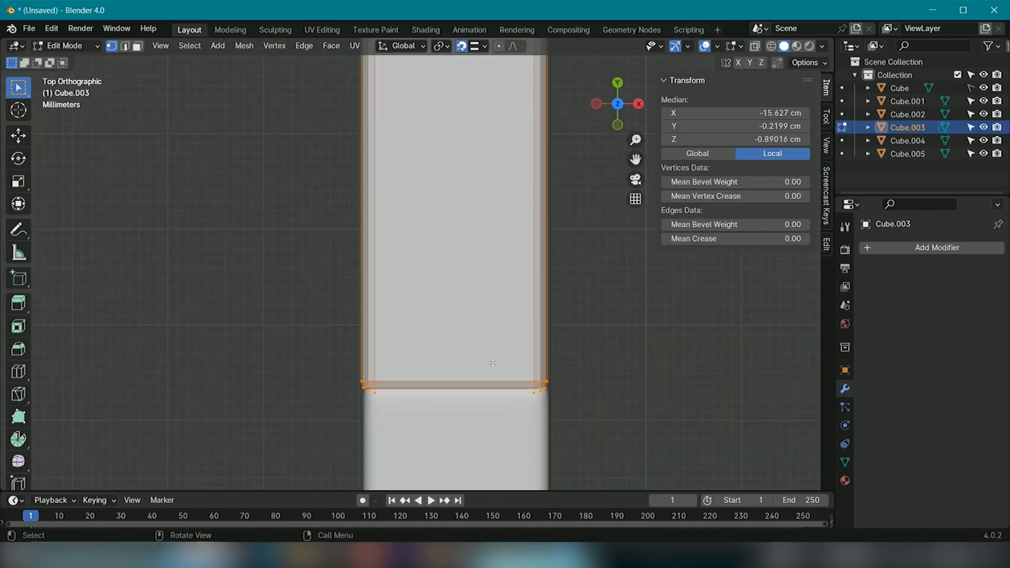
pyautogui.hotkey('alt', 'z')
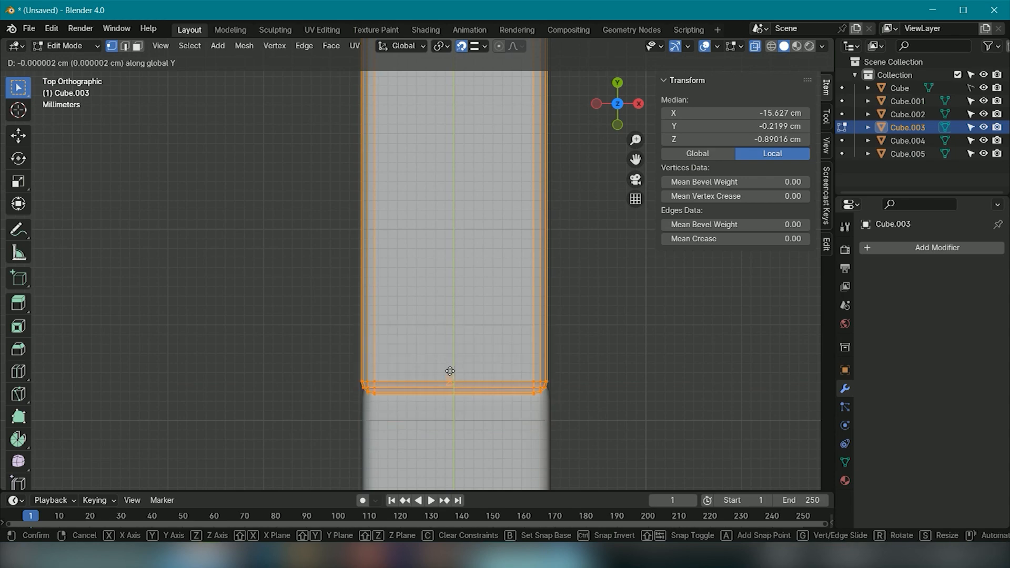
pyautogui.click(458, 376)
pyautogui.press('Tab')
pyautogui.hotkey('alt', 'z')
# Step: Examine the joints between the side rail and both corner posts for gaps and overlaps
pyautogui.moveTo(458, 377); pyautogui.dragTo(493, 462, button='middle')
pyautogui.press('KP_7')
pyautogui.scroll(3, 518, 310)
pyautogui.scroll(-5, 536, 301)
pyautogui.scroll(-8, 470, 279)
pyautogui.keyDown('shift'); pyautogui.moveTo(439, 158); pyautogui.dragTo(457, 400, button='middle'); pyautogui.keyUp('shift')
pyautogui.scroll(2, 457, 398)
pyautogui.keyDown('shift'); pyautogui.moveTo(452, 74); pyautogui.dragTo(443, 250, button='middle'); pyautogui.keyUp('shift')
pyautogui.scroll(7, 443, 250)
pyautogui.scroll(-8, 443, 251)
pyautogui.moveTo(473, 473); pyautogui.dragTo(489, 395, button='middle')
pyautogui.scroll(5, 462, 408)
pyautogui.scroll(-3, 489, 394)
pyautogui.press('KP_7')
# Step: Select the side rail's front end and move it about -0.38 cm along Y to close the gap to the post
pyautogui.press('Tab')
pyautogui.keyDown('shift'); pyautogui.moveTo(241, 371); pyautogui.dragTo(496, 236, button='middle'); pyautogui.keyUp('shift')
pyautogui.press('g')
pyautogui.click(262, 343)
pyautogui.click(263, 342)
pyautogui.scroll(2, 496, 236)
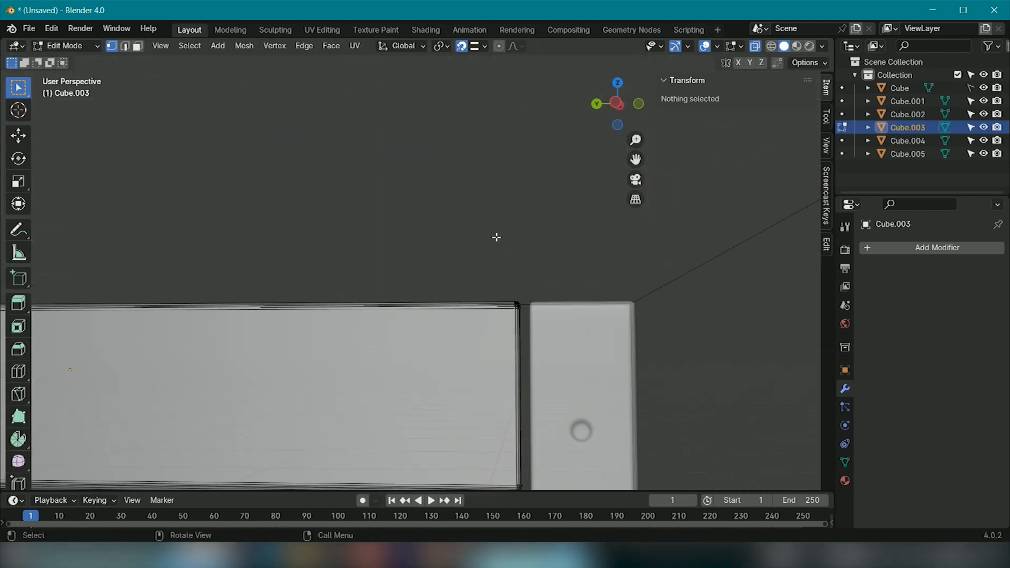
pyautogui.scroll(-2, 508, 292)
pyautogui.scroll(1, 508, 292)
pyautogui.moveTo(471, 227); pyautogui.dragTo(518, 465)
pyautogui.press('g')
pyautogui.press('y')
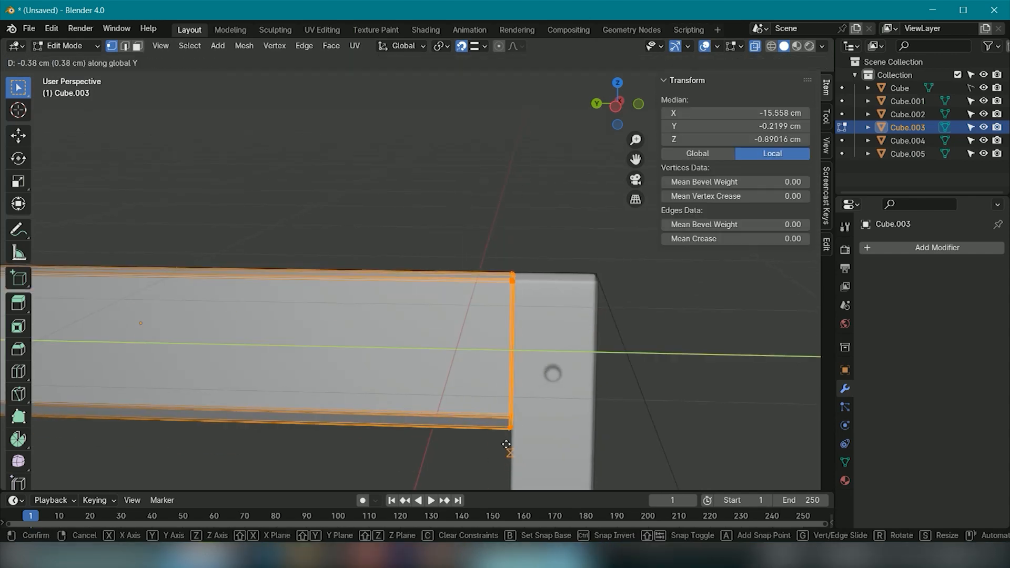
pyautogui.click(506, 344)
pyautogui.press('Tab')
pyautogui.hotkey('alt', 'a')
pyautogui.scroll(1, 518, 317)
# Step: Replace the opposite side rail with a duplicate of the corrected one, moved about -56.02 cm along X
pyautogui.press('KP_7')
pyautogui.scroll(-4, 501, 324)
pyautogui.keyDown('shift'); pyautogui.moveTo(341, 412); pyautogui.dragTo(373, 399, button='middle'); pyautogui.keyUp('shift')
pyautogui.scroll(5, 373, 321)
pyautogui.scroll(-13, 373, 316)
pyautogui.keyDown('shift'); pyautogui.moveTo(358, 350); pyautogui.dragTo(369, 371, button='middle'); pyautogui.keyUp('shift')
pyautogui.click(236, 206)
pyautogui.click(475, 263)
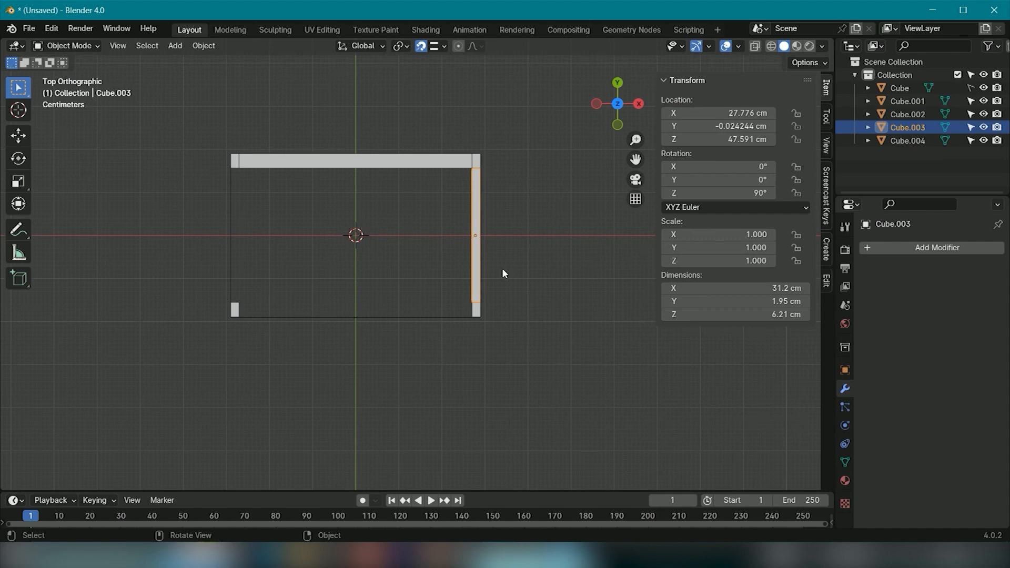
pyautogui.click(273, 250)
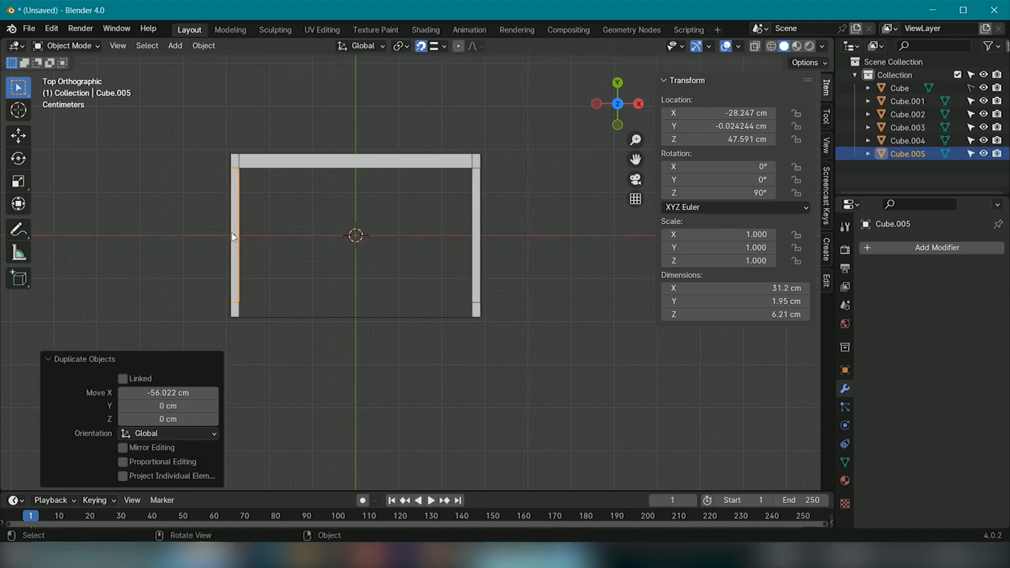
pyautogui.press('Tab')
pyautogui.press('Tab')
pyautogui.hotkey('alt', 'a')
# Step: Examine how the duplicated side rail fits against its corner posts at both ends
pyautogui.moveTo(298, 252); pyautogui.dragTo(400, 137, button='middle')
pyautogui.scroll(5, 316, 221)
pyautogui.press('KP_7')
pyautogui.keyDown('shift'); pyautogui.moveTo(237, 299); pyautogui.dragTo(652, 400, button='middle'); pyautogui.keyUp('shift')
pyautogui.scroll(5, 441, 247)
pyautogui.keyDown('shift'); pyautogui.moveTo(441, 248); pyautogui.dragTo(431, 155, button='middle'); pyautogui.keyUp('shift')
pyautogui.scroll(5, 365, 170)
pyautogui.scroll(-7, 365, 170)
pyautogui.scroll(9, 423, 366)
pyautogui.scroll(-15, 423, 365)
pyautogui.moveTo(423, 366); pyautogui.dragTo(522, 283, button='middle')
# Step: Duplicate the back rail and move the copy along Y to the front of the frame, at about Y -17.29 cm
pyautogui.press('KP_7')
pyautogui.scroll(-3, 406, 358)
pyautogui.keyDown('shift'); pyautogui.moveTo(405, 358); pyautogui.dragTo(374, 295, button='middle'); pyautogui.keyUp('shift')
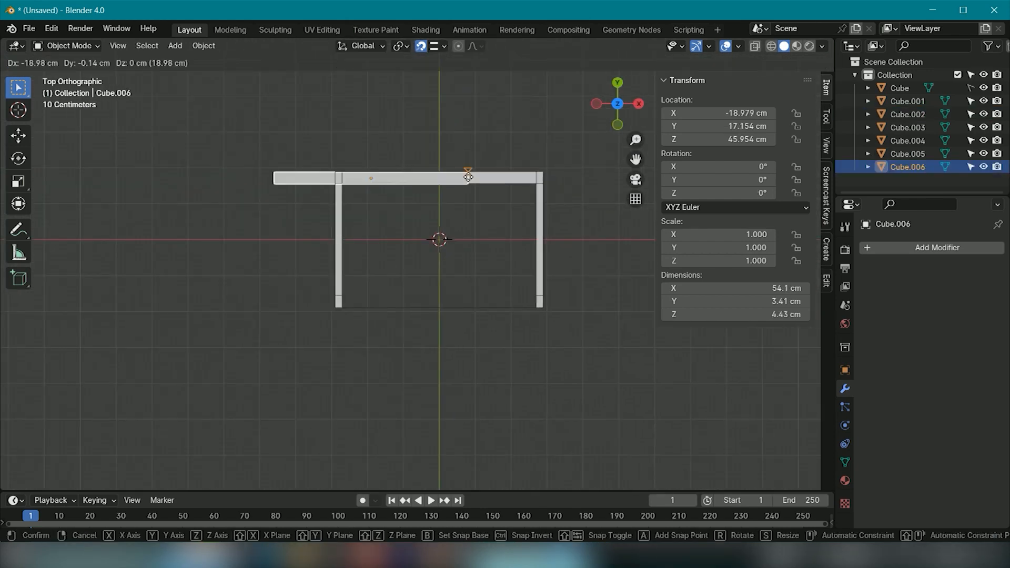
pyautogui.press('y')
pyautogui.click(440, 307)
# Step: Select the four top rails together and examine how they sit between the corner posts
pyautogui.moveTo(439, 308); pyautogui.dragTo(426, 231, button='middle')
pyautogui.keyDown('shift'); pyautogui.click(339, 236); pyautogui.keyUp('shift')
pyautogui.keyDown('shift'); pyautogui.click(439, 209); pyautogui.keyUp('shift')
pyautogui.keyDown('shift'); pyautogui.click(521, 241); pyautogui.keyUp('shift')
pyautogui.moveTo(531, 273); pyautogui.dragTo(560, 235, button='middle')
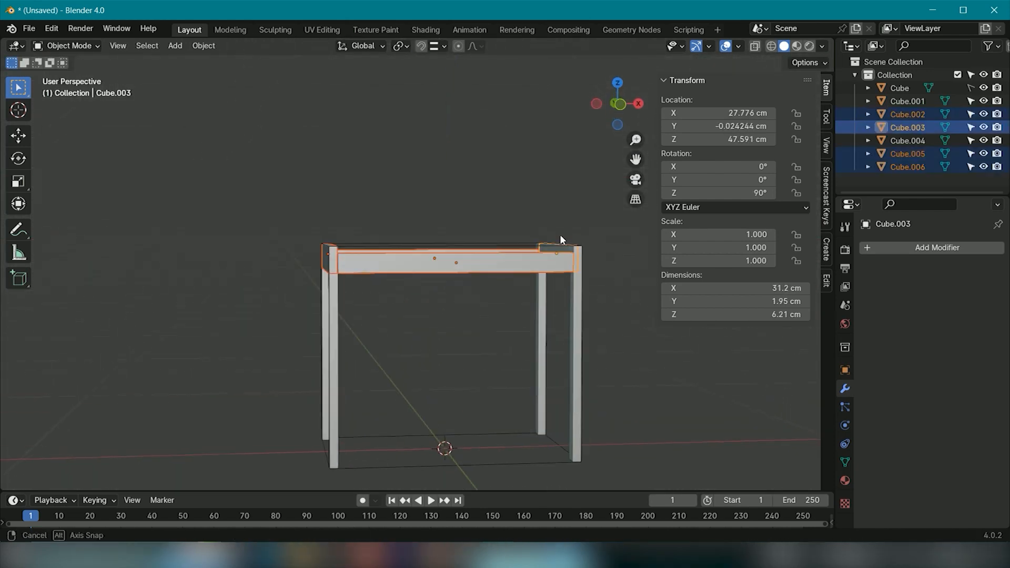
pyautogui.click(525, 307)
pyautogui.click(526, 267)
pyautogui.click(531, 298)
pyautogui.moveTo(531, 297); pyautogui.dragTo(580, 340, button='middle')
# Step: Add a cube and set its X dimension to 58 cm and its Y dimension to 38 cm
pyautogui.hotkey('shift', 'a')
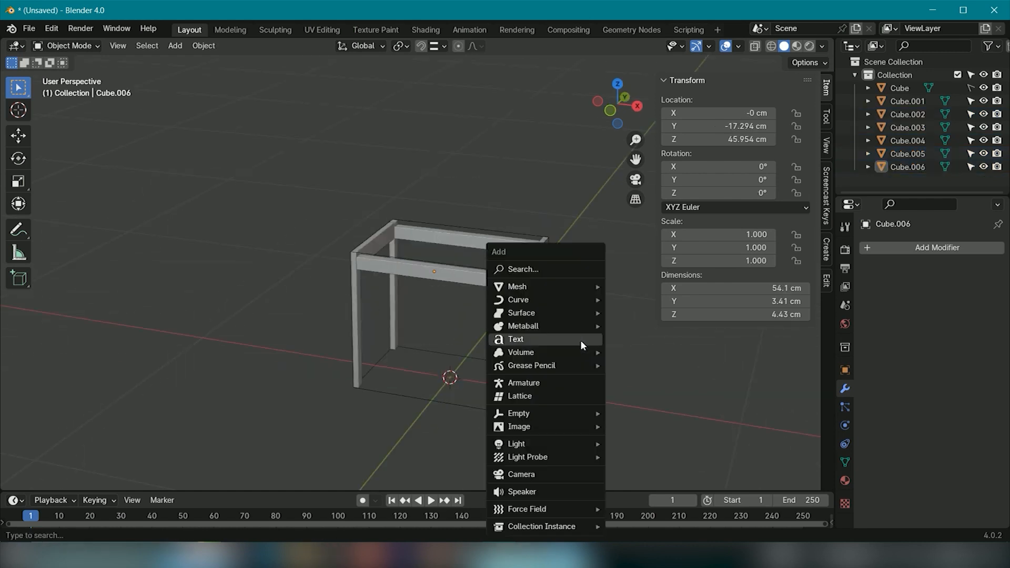
pyautogui.moveTo(579, 287)
pyautogui.click(650, 58)
pyautogui.scroll(-5, 650, 69)
pyautogui.click(792, 288)
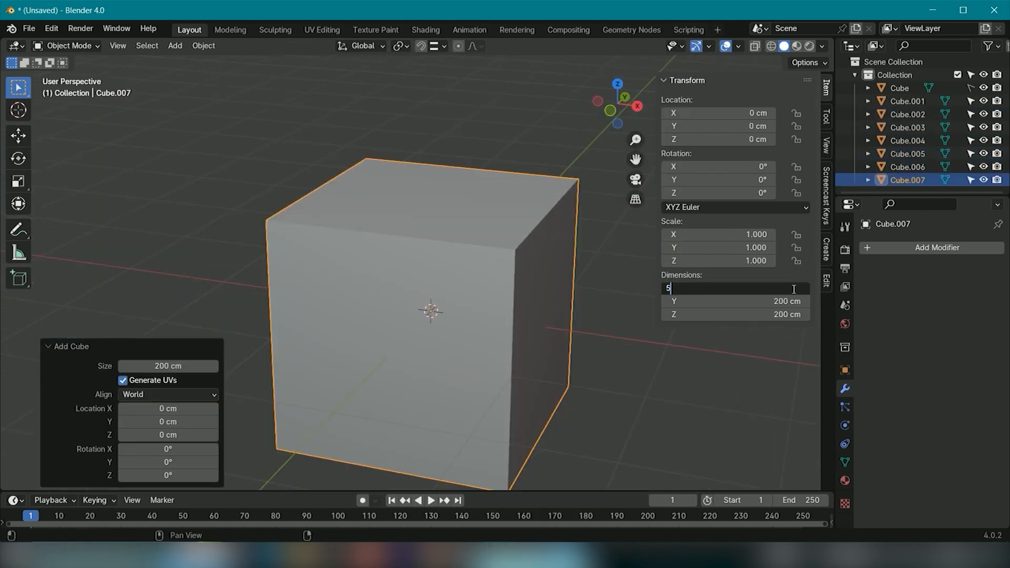
pyautogui.write('58')
pyautogui.press('Return')
pyautogui.click(787, 300)
pyautogui.write('38')
# Step: Set the new cube's Z dimension to 50 cm
pyautogui.click(779, 316)
pyautogui.write('500')
pyautogui.press('Return')
pyautogui.click(747, 315)
pyautogui.write('50')
pyautogui.press('Return')
# Step: Move the new cube up along Z to about 78.74 cm, clear of the frame
pyautogui.click(699, 341)
pyautogui.moveTo(521, 314); pyautogui.dragTo(461, 337, button='middle')
pyautogui.click(455, 336)
pyautogui.press('KP_3')
pyautogui.press('g')
pyautogui.press('z')
pyautogui.click(453, 240)
# Step: Flatten the cube in Edit Mode to a slab about 3.42 cm thick at its upper end
pyautogui.moveTo(459, 252); pyautogui.dragTo(537, 258, button='middle')
pyautogui.scroll(3, 538, 258)
pyautogui.press('KP_3')
pyautogui.press('Tab')
pyautogui.click(376, 130)
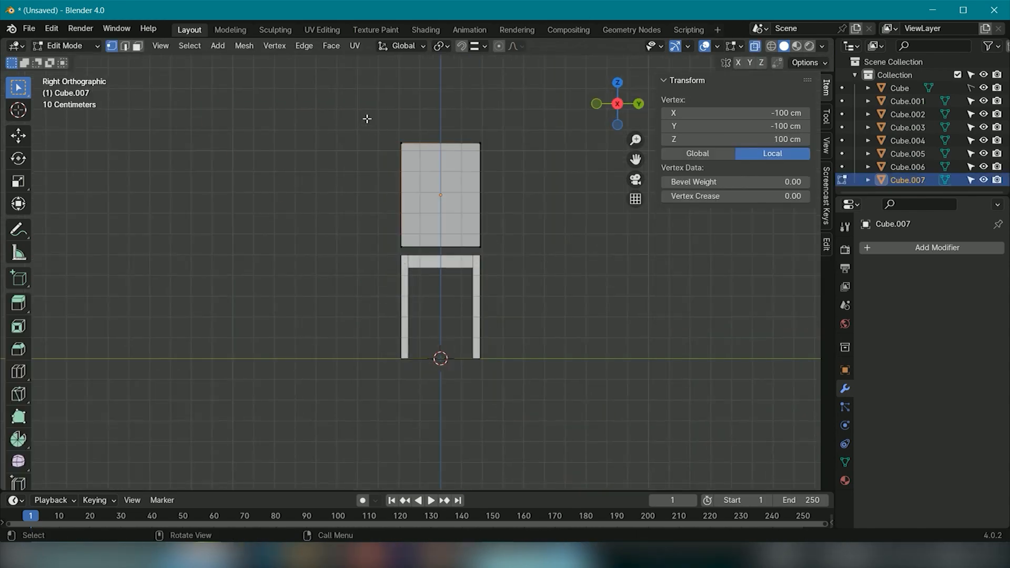
pyautogui.click(583, 157)
pyautogui.press('Tab')
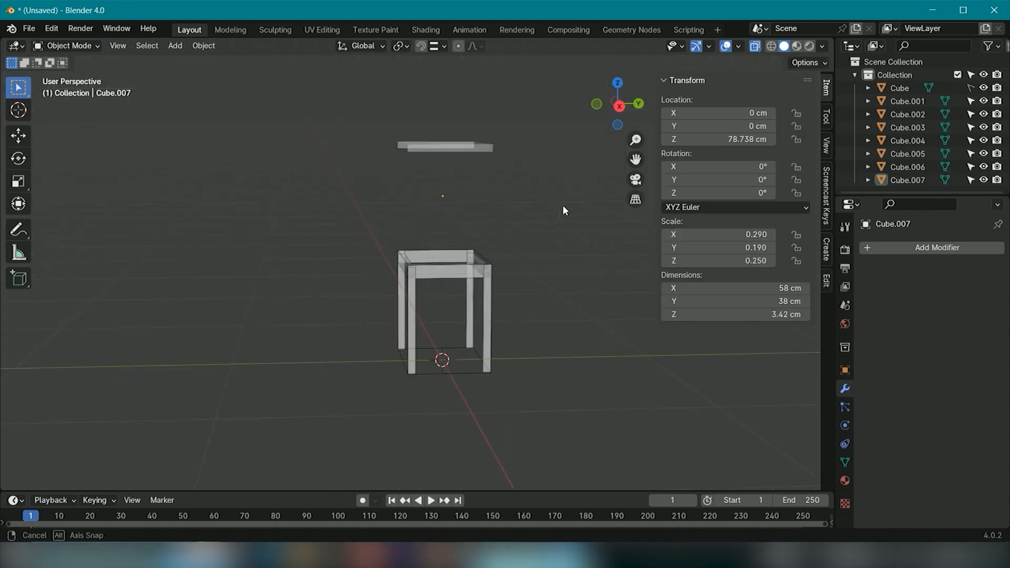
# Step: Narrow the slab to about 5.09 cm wide by moving its positive-X end vertices along X
pyautogui.press('KP_1')
pyautogui.press('Tab')
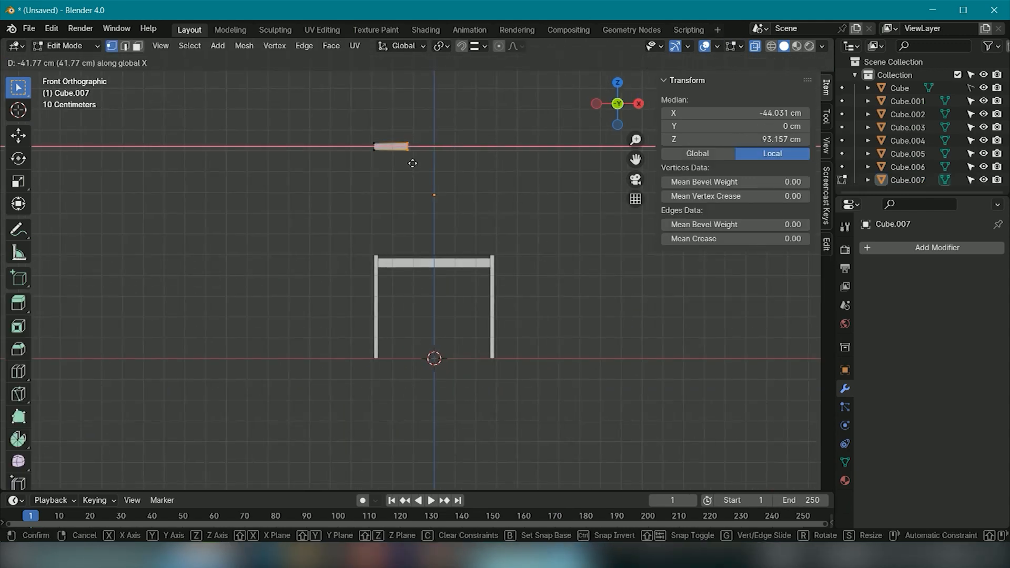
pyautogui.click(391, 163)
pyautogui.press('Tab')
pyautogui.moveTo(391, 163); pyautogui.dragTo(395, 240, button='middle')
# Step: Lower the slat along Z onto the frame with snapping enabled and shift it along X beside the side rail
pyautogui.scroll(3, 390, 194)
pyautogui.press('KP_3')
pyautogui.press('KP_1')
pyautogui.scroll(5, 389, 195)
pyautogui.scroll(-2, 395, 240)
pyautogui.click(326, 85)
pyautogui.hotkey('shift', 'Tab')
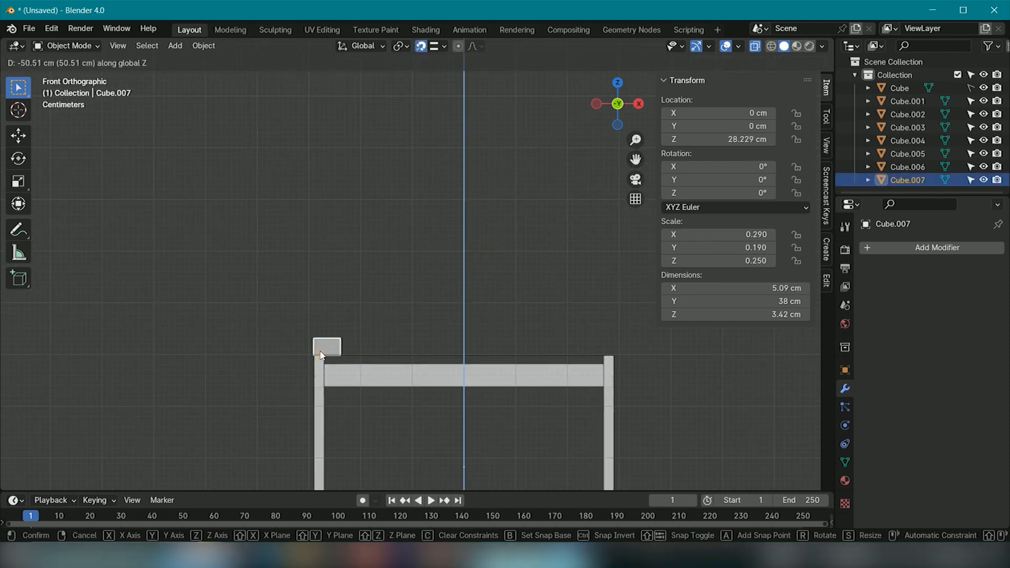
pyautogui.click(320, 351)
pyautogui.press('g')
pyautogui.press('x')
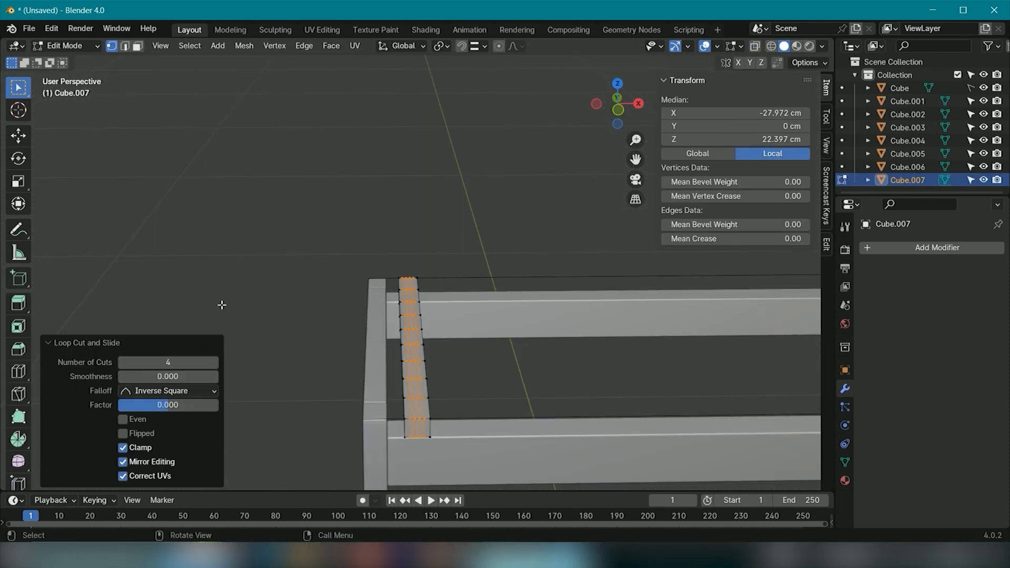
# Step: Add another set of 4 centered loop cuts to the slat
pyautogui.click(221, 305)
pyautogui.moveTo(221, 305); pyautogui.dragTo(513, 298, button='middle')
pyautogui.hotkey('ctrl', 'r')
pyautogui.click(422, 380)
pyautogui.rightClick(424, 383)
pyautogui.click(160, 363)
pyautogui.write('4')
pyautogui.press('Return')
pyautogui.press('Tab')
# Step: Shade the negative-X side rail smooth and enable Auto Smooth for it
pyautogui.click(448, 333)
pyautogui.rightClick(512, 297)
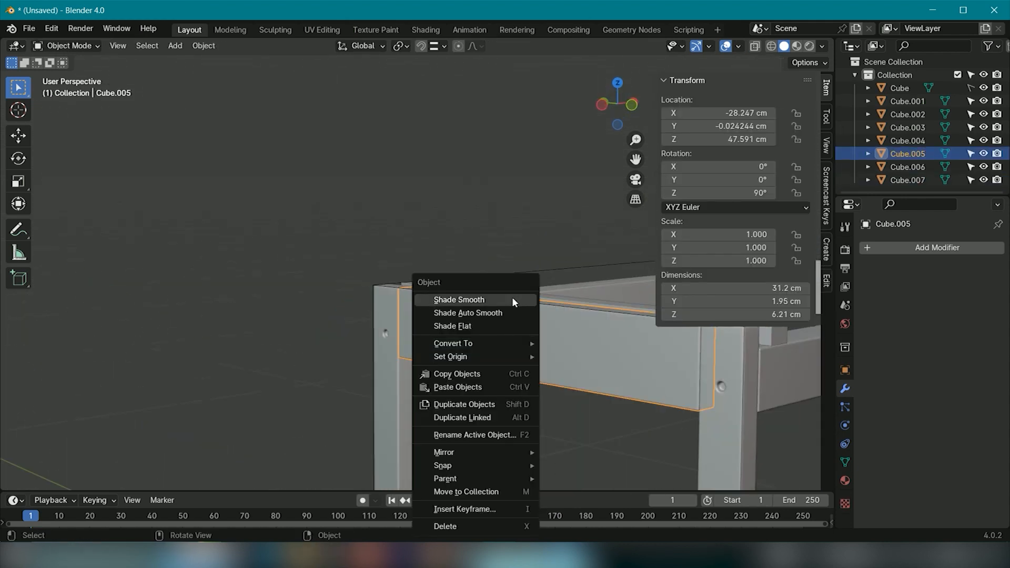
pyautogui.click(512, 299)
pyautogui.click(844, 462)
pyautogui.click(920, 517)
# Step: Shade the positive-X side rail smooth and enable Auto Smooth for it
pyautogui.moveTo(678, 458)
pyautogui.mouseDown(button='middle')
pyautogui.moveTo(601, 447)
pyautogui.moveTo(502, 353)
pyautogui.mouseUp(button='middle')
pyautogui.click(499, 316)
pyautogui.rightClick(463, 281)
pyautogui.click(463, 283)
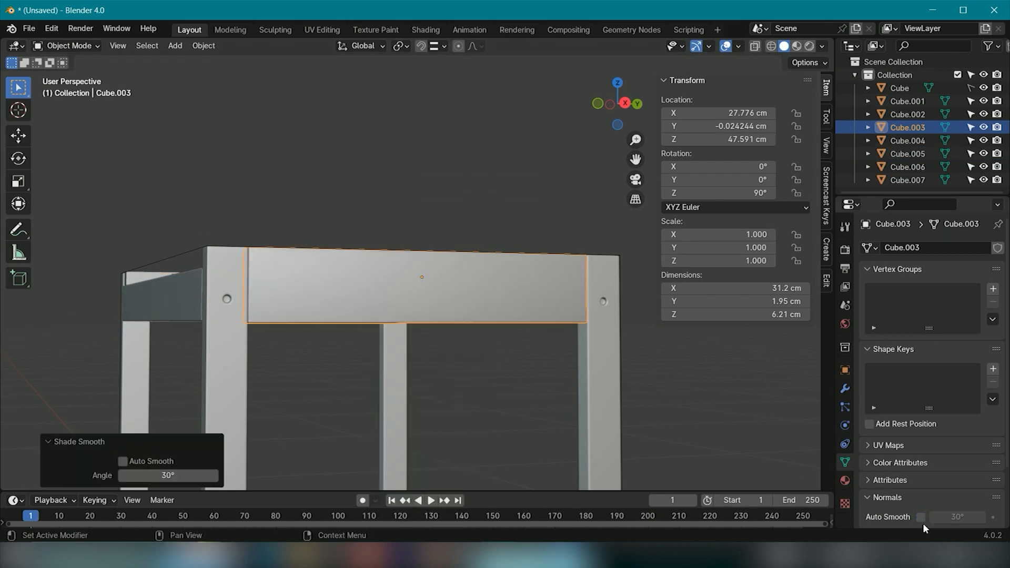
pyautogui.click(920, 517)
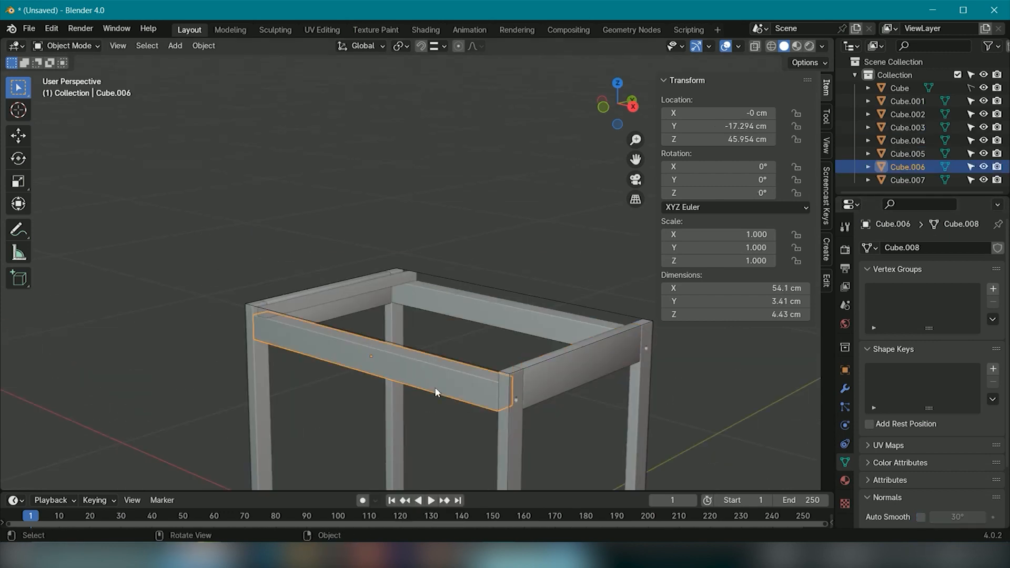
# Step: Shade the front and back rails smooth with Auto Smooth enabled
pyautogui.rightClick(437, 391)
pyautogui.click(432, 299)
pyautogui.click(921, 517)
pyautogui.click(527, 315)
pyautogui.rightClick(527, 310)
pyautogui.click(527, 310)
pyautogui.click(663, 425)
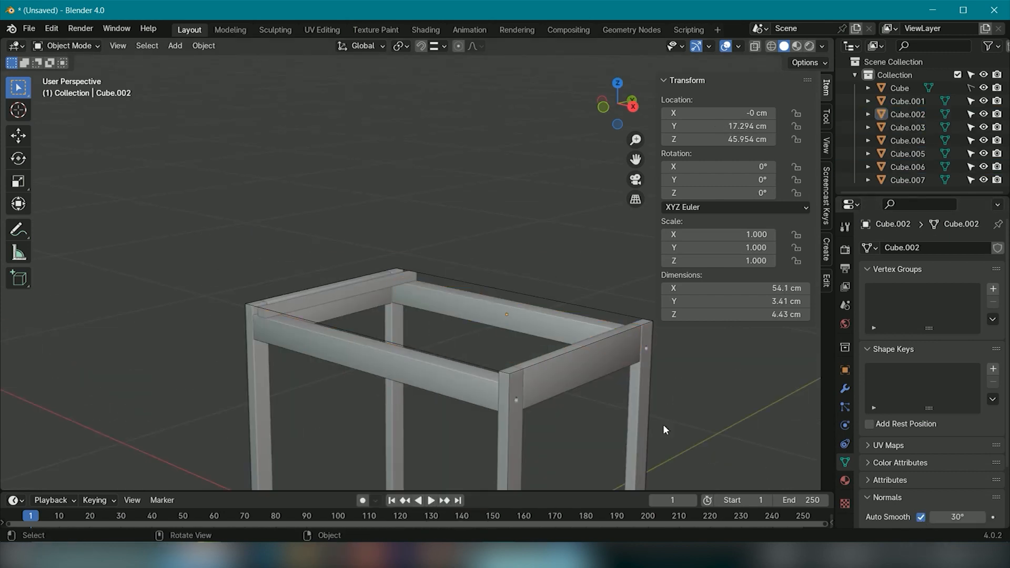
# Step: Add a Bevel modifier to the slat
pyautogui.moveTo(663, 425); pyautogui.dragTo(731, 405, button='middle')
pyautogui.click(380, 281)
pyautogui.scroll(2, 380, 281)
pyautogui.moveTo(380, 282); pyautogui.dragTo(474, 363, button='middle')
pyautogui.click(845, 388)
pyautogui.click(870, 246)
pyautogui.moveTo(870, 245)
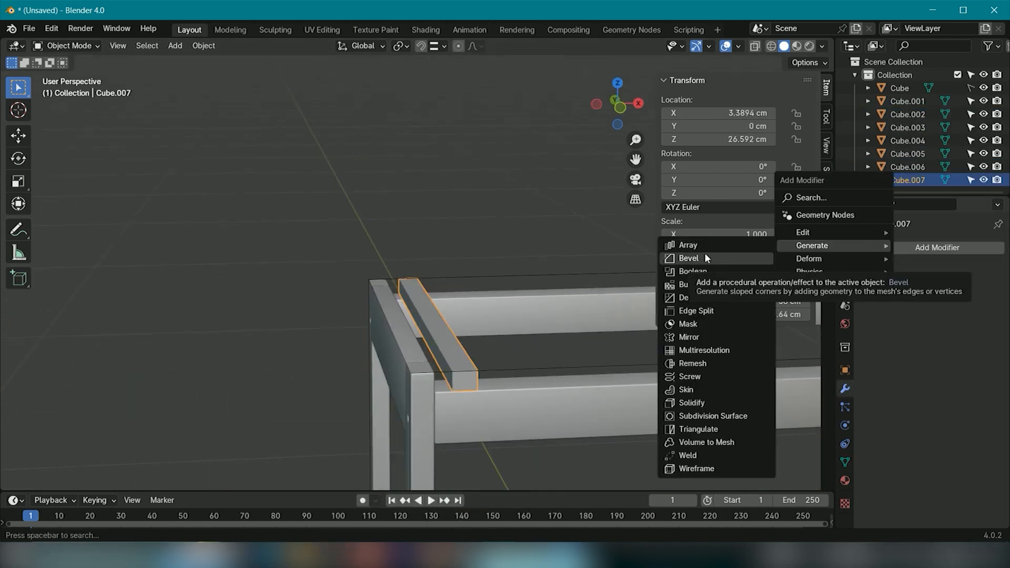
pyautogui.click(689, 257)
pyautogui.press('Return')
# Step: Set the slat's bevel amount to 0.2 cm and check the rounded edges against the frame
pyautogui.scroll(5, 514, 365)
pyautogui.keyDown('shift'); pyautogui.moveTo(514, 364); pyautogui.dragTo(424, 149, button='middle'); pyautogui.keyUp('shift')
pyautogui.press('Tab')
pyautogui.moveTo(455, 275); pyautogui.dragTo(489, 324, button='middle')
pyautogui.moveTo(962, 319); pyautogui.dragTo(931, 319)
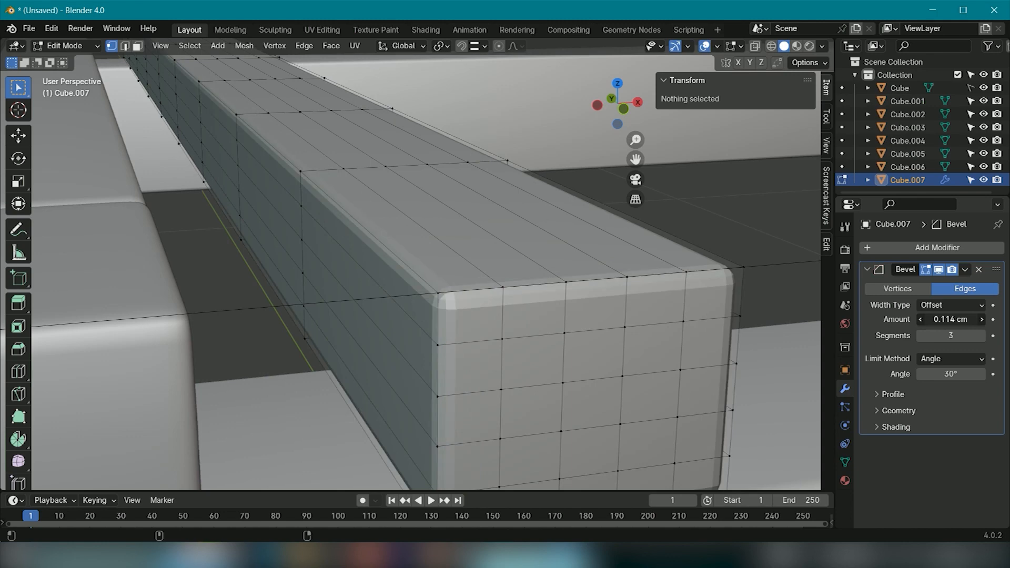
pyautogui.scroll(-5, 661, 368)
pyautogui.scroll(2, 471, 347)
pyautogui.click(950, 319)
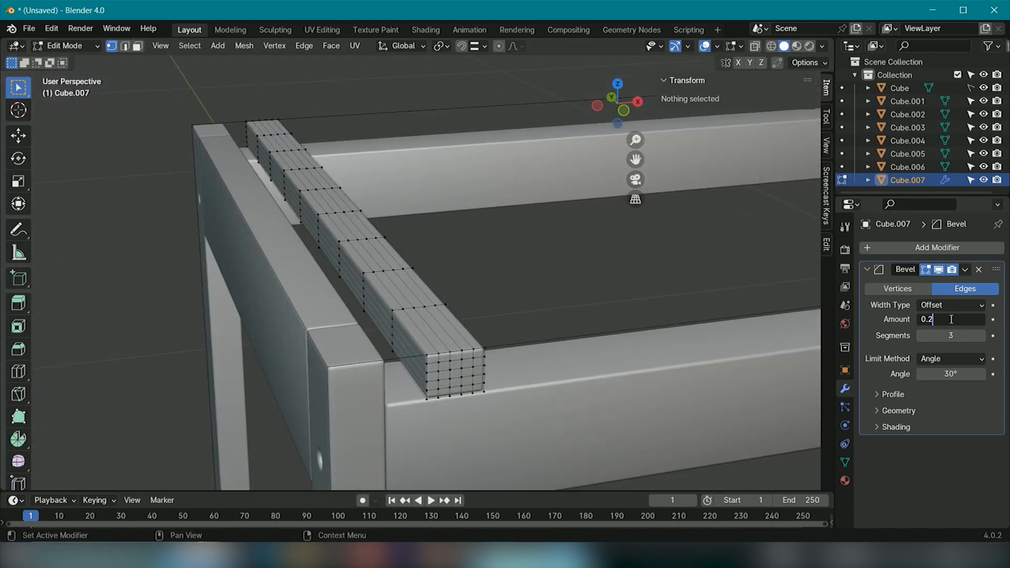
pyautogui.moveTo(560, 318); pyautogui.dragTo(468, 340, button='middle')
pyautogui.press('Tab')
pyautogui.click(362, 229)
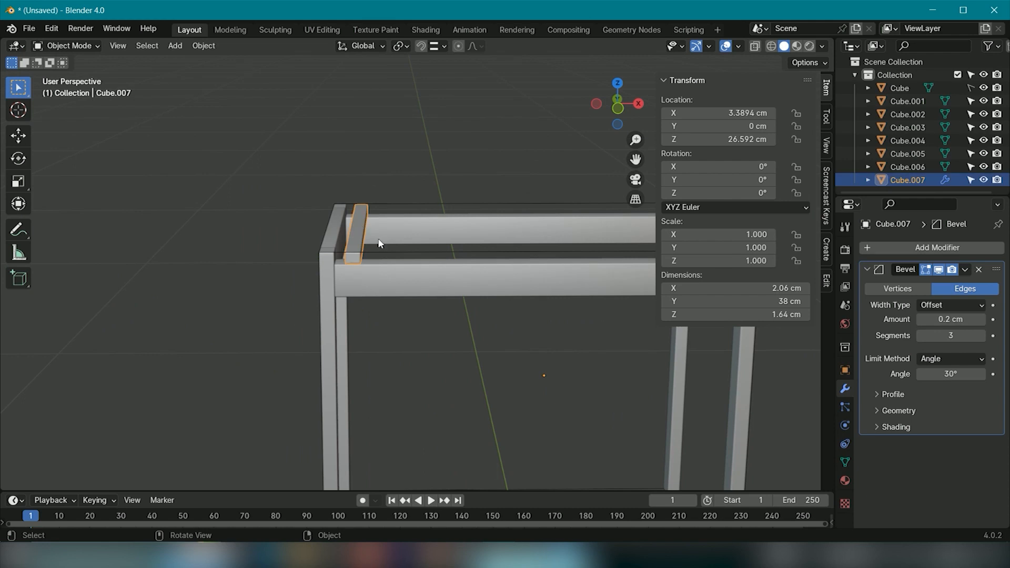
# Step: Remove the slat's Bevel modifier and set the slat's origin to its geometry
pyautogui.click(977, 270)
pyautogui.scroll(1, 427, 304)
pyautogui.scroll(-2, 427, 304)
pyautogui.click(203, 46)
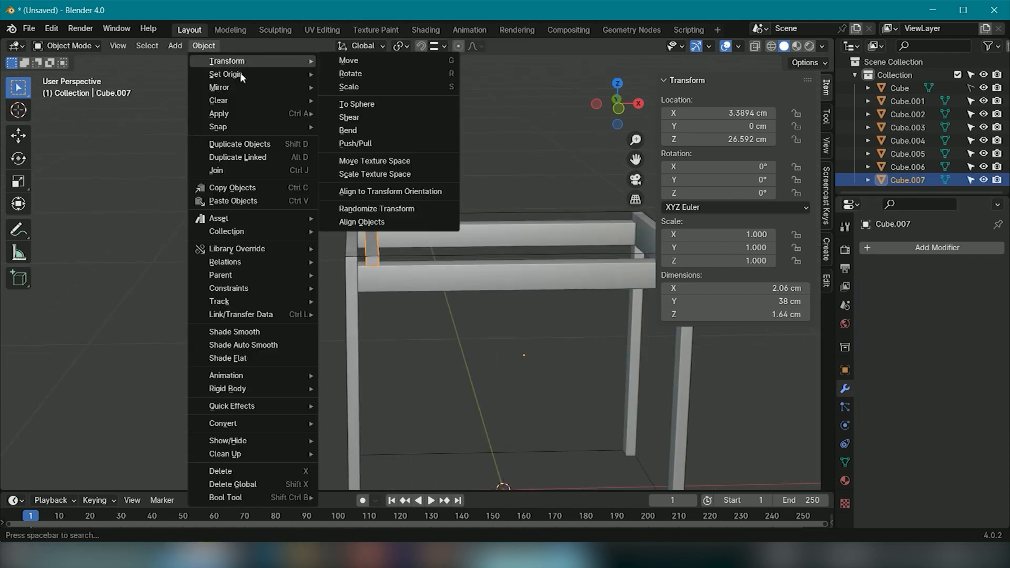
pyautogui.moveTo(240, 74)
pyautogui.click(380, 89)
# Step: Add a Bevel modifier to the slat with an amount of 0.05 cm
pyautogui.click(867, 247)
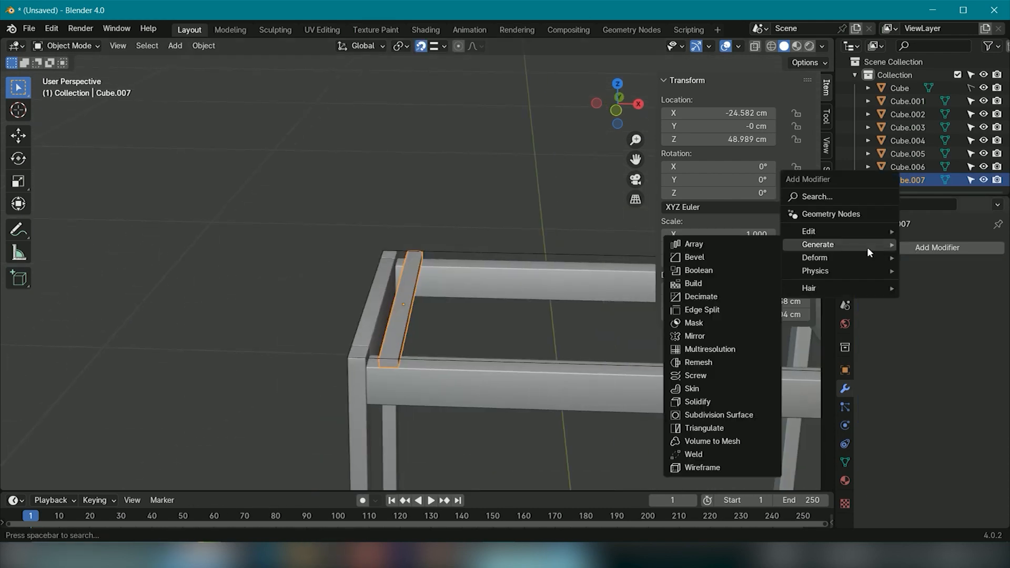
pyautogui.click(769, 257)
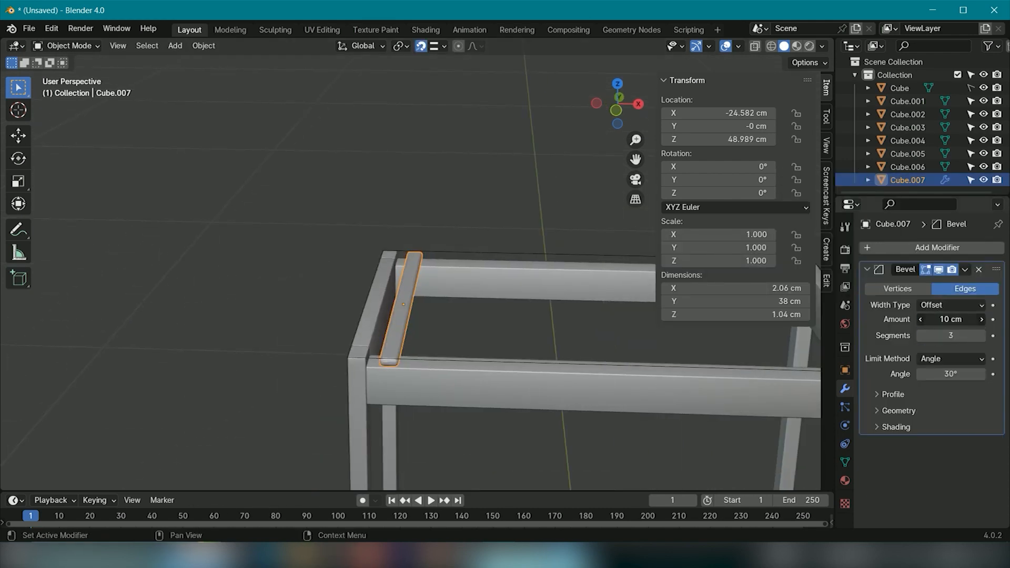
pyautogui.click(495, 328)
pyautogui.scroll(10, 406, 375)
pyautogui.keyDown('shift'); pyautogui.moveTo(336, 190); pyautogui.dragTo(370, 217, button='middle'); pyautogui.keyUp('shift')
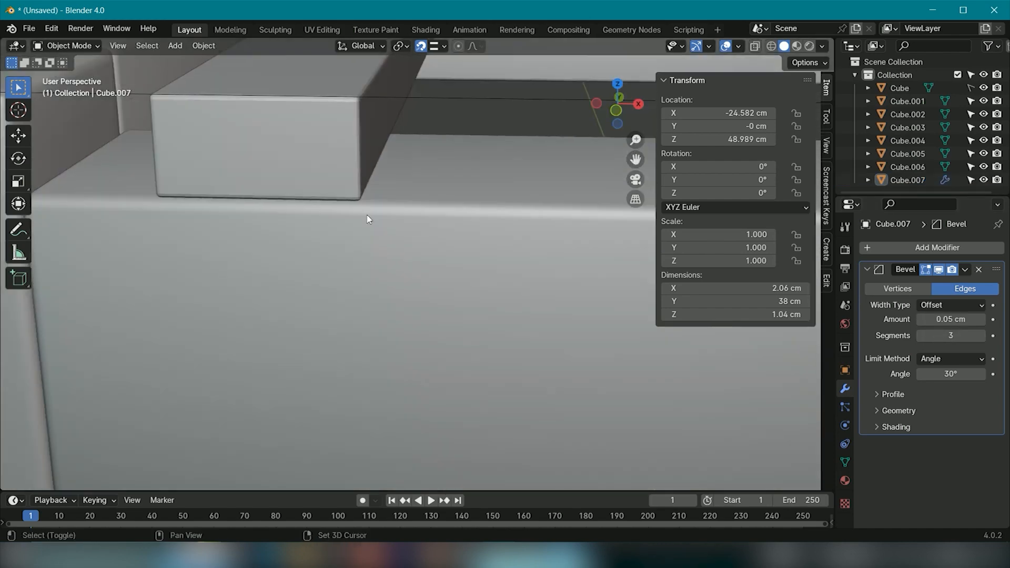
# Step: Set the slat's bevel amount to 0.1 cm
pyautogui.scroll(4, 369, 217)
pyautogui.keyDown('shift'); pyautogui.moveTo(374, 168); pyautogui.dragTo(404, 287, button='middle'); pyautogui.keyUp('shift')
pyautogui.write('.1')
pyautogui.press('Return')
pyautogui.scroll(-8, 550, 304)
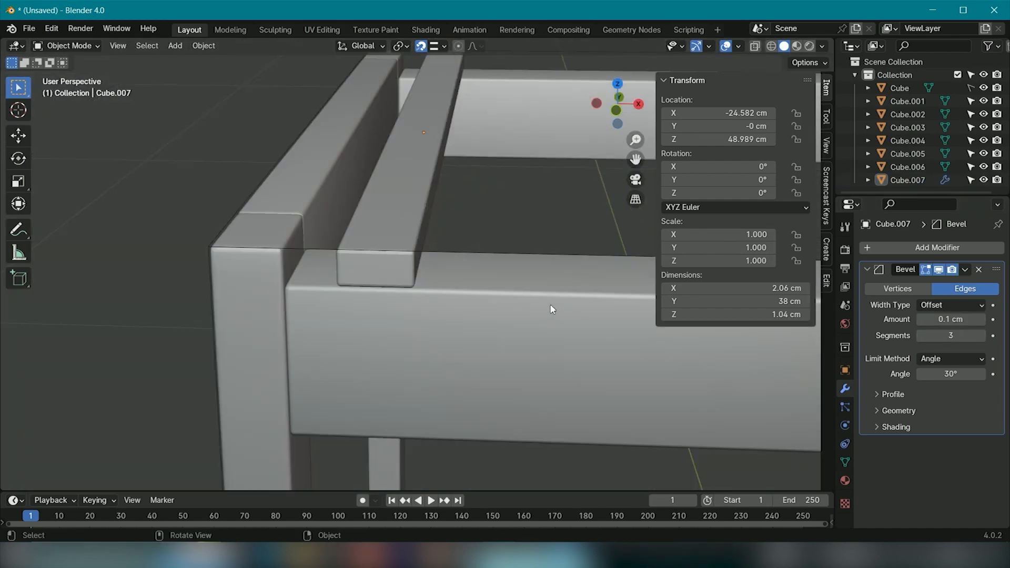
# Step: Set the slat's bevel amount to 0.2 cm
pyautogui.doubleClick(933, 319)
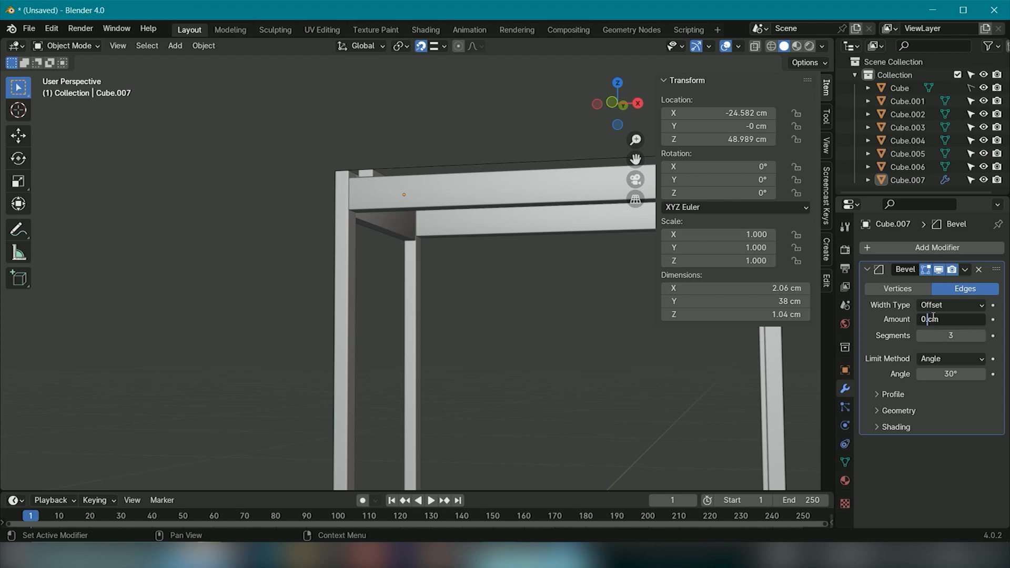
pyautogui.scroll(6, 368, 174)
pyautogui.keyDown('shift'); pyautogui.moveTo(431, 157); pyautogui.dragTo(618, 360, button='middle'); pyautogui.keyUp('shift')
# Step: Add centered loop cuts around the slat, dividing its height
pyautogui.press('Tab')
pyautogui.moveTo(596, 421); pyautogui.dragTo(612, 409, button='middle')
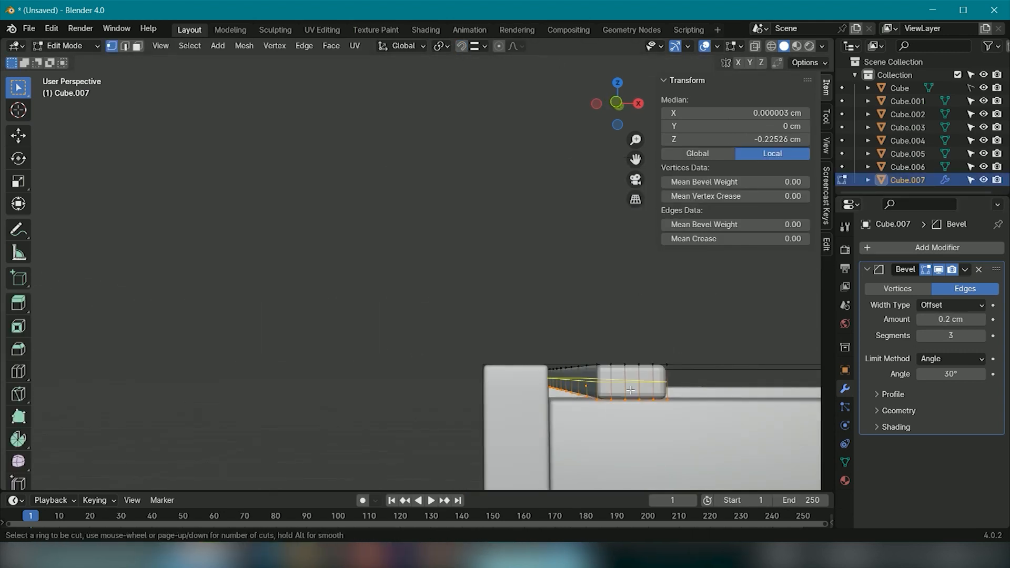
pyautogui.click(630, 389)
pyautogui.rightClick(631, 390)
pyautogui.moveTo(631, 405); pyautogui.dragTo(594, 402, button='middle')
pyautogui.click(214, 362)
pyautogui.click(215, 362)
# Step: Add an Array modifier to the slat with a fixed count of 12
pyautogui.moveTo(315, 370); pyautogui.dragTo(397, 374, button='middle')
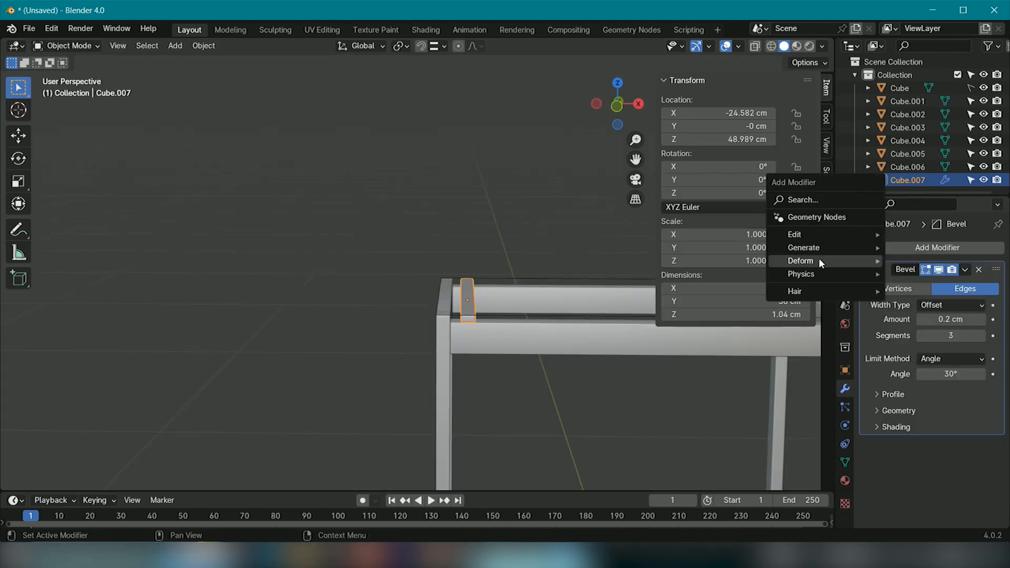
pyautogui.click(915, 245)
pyautogui.scroll(-5, 965, 481)
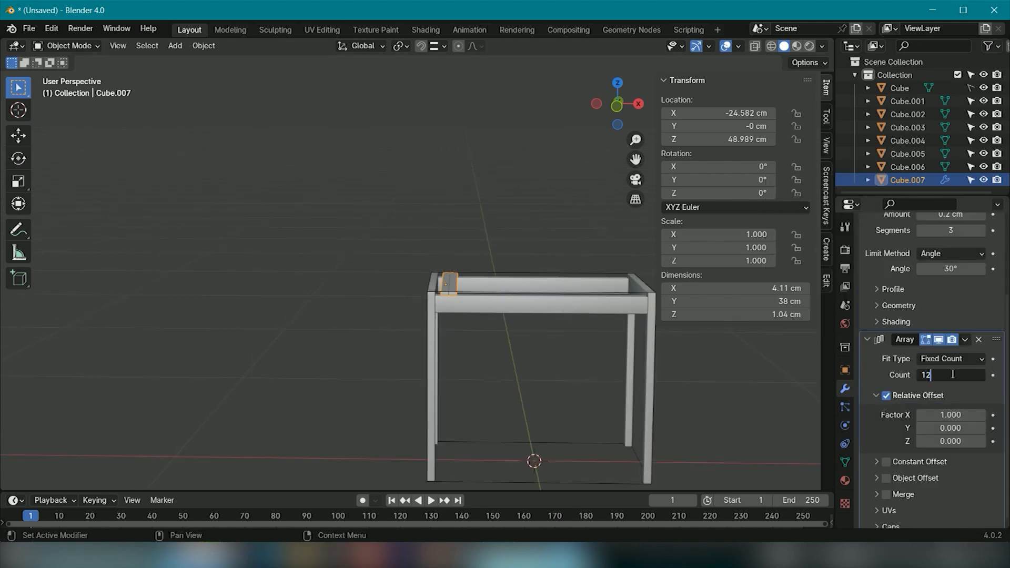
# Step: Adjust the slat array's relative X offset so the 12 slats span about 50.9 cm across the frame
pyautogui.moveTo(950, 415); pyautogui.dragTo(981, 414)
pyautogui.moveTo(751, 396); pyautogui.dragTo(730, 427, button='middle')
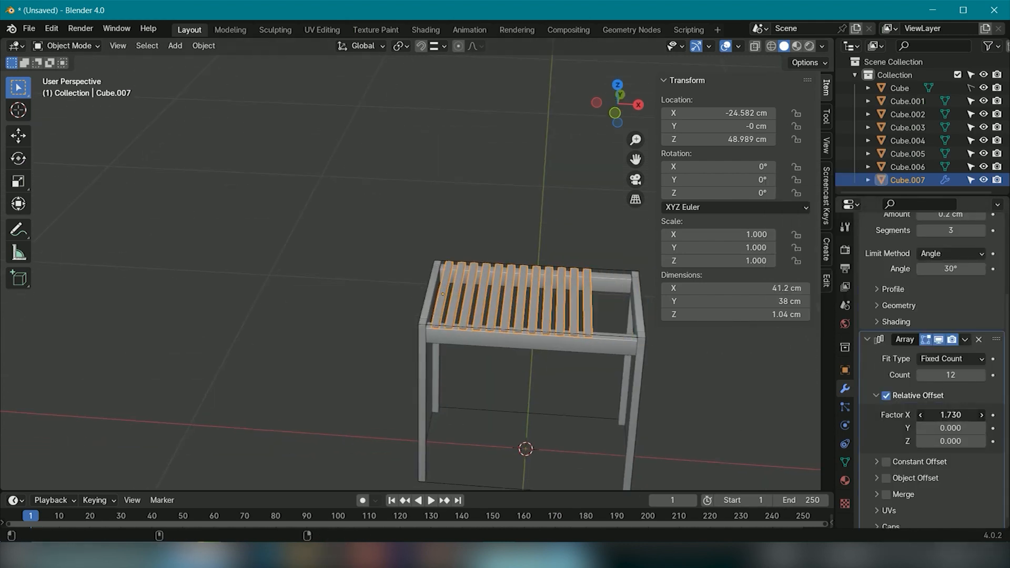
pyautogui.moveTo(950, 414); pyautogui.dragTo(929, 414)
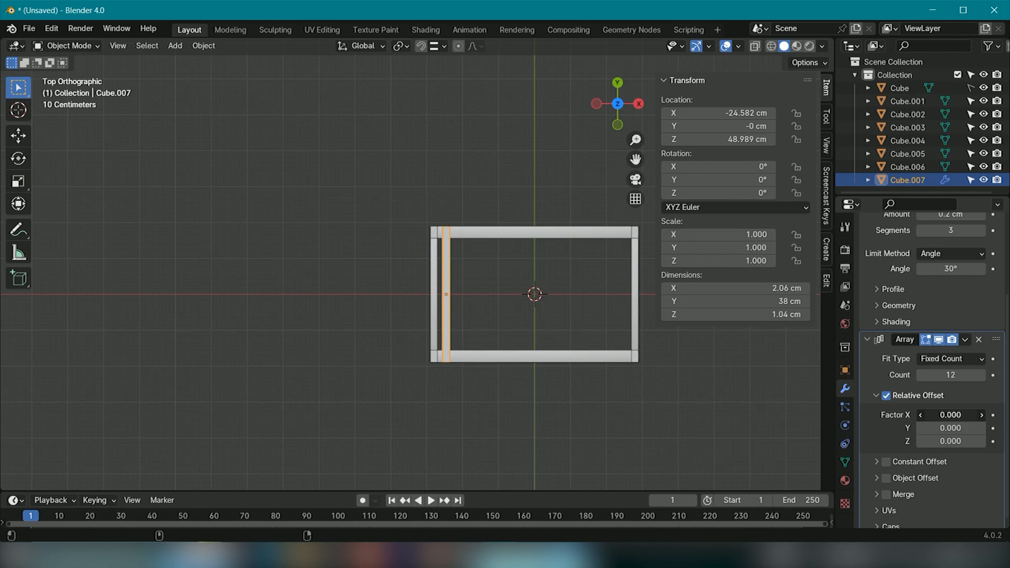
# Step: Duplicate the four top rails straight down along Z to form the lower shelf frame
pyautogui.moveTo(667, 423); pyautogui.dragTo(582, 292, button='middle')
pyautogui.click(662, 319)
pyautogui.click(581, 289)
pyautogui.moveTo(469, 366); pyautogui.dragTo(531, 394, button='middle')
pyautogui.keyDown('shift'); pyautogui.click(442, 299); pyautogui.keyUp('shift')
pyautogui.keyDown('shift'); pyautogui.click(349, 298); pyautogui.keyUp('shift')
pyautogui.moveTo(349, 297); pyautogui.dragTo(368, 315, button='middle')
pyautogui.keyDown('shift'); pyautogui.click(347, 316); pyautogui.keyUp('shift')
pyautogui.moveTo(316, 379); pyautogui.dragTo(512, 409, button='middle')
pyautogui.press('KP_3')
pyautogui.hotkey('shift', 'd')
pyautogui.press('z')
pyautogui.click(246, 100)
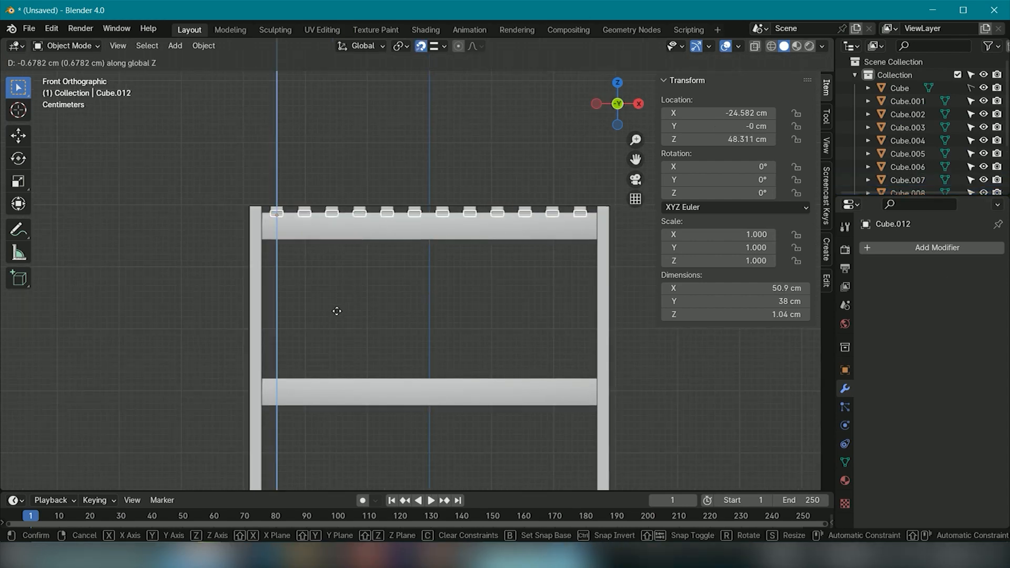
# Step: Duplicate the slat row straight down along Z onto the lower rails, at Z 22.234 cm
pyautogui.click(276, 384)
pyautogui.moveTo(327, 337); pyautogui.dragTo(330, 354, button='middle')
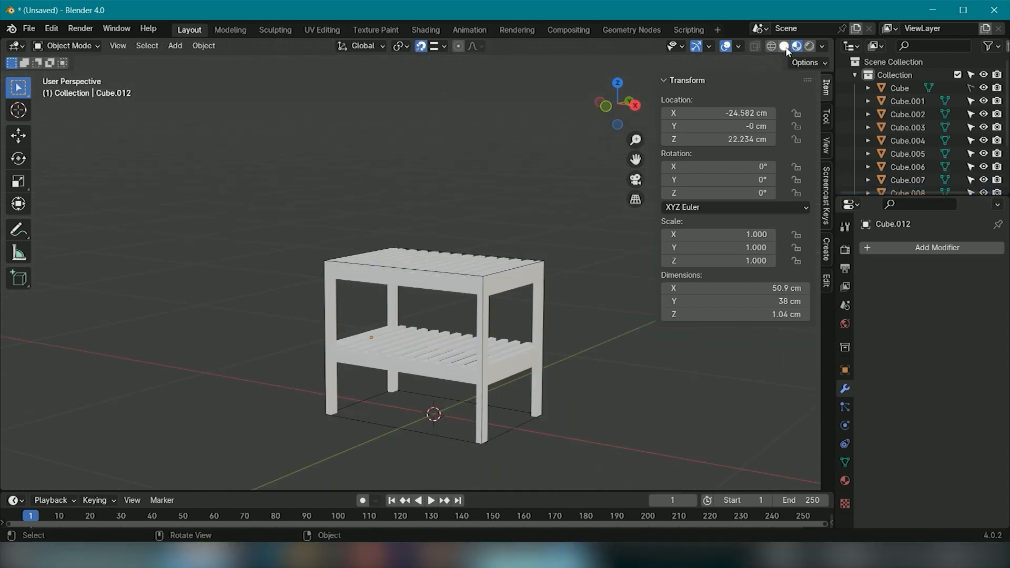
# Step: Set the viewport's solid shading to MatCap lighting with the reddish clay material
pyautogui.click(822, 45)
pyautogui.click(816, 106)
pyautogui.click(809, 142)
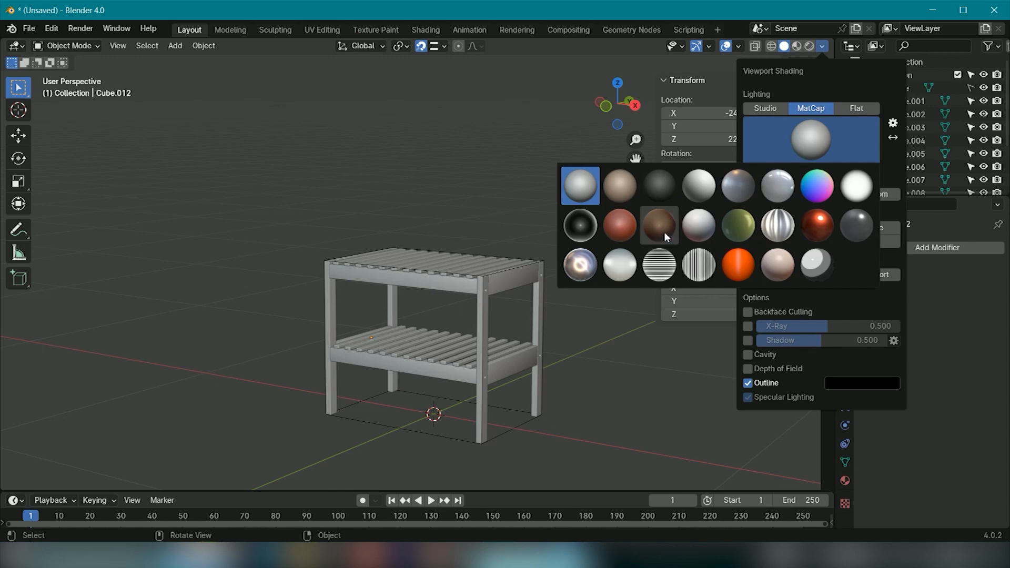
pyautogui.click(620, 227)
pyautogui.moveTo(579, 316); pyautogui.dragTo(528, 314, button='middle')
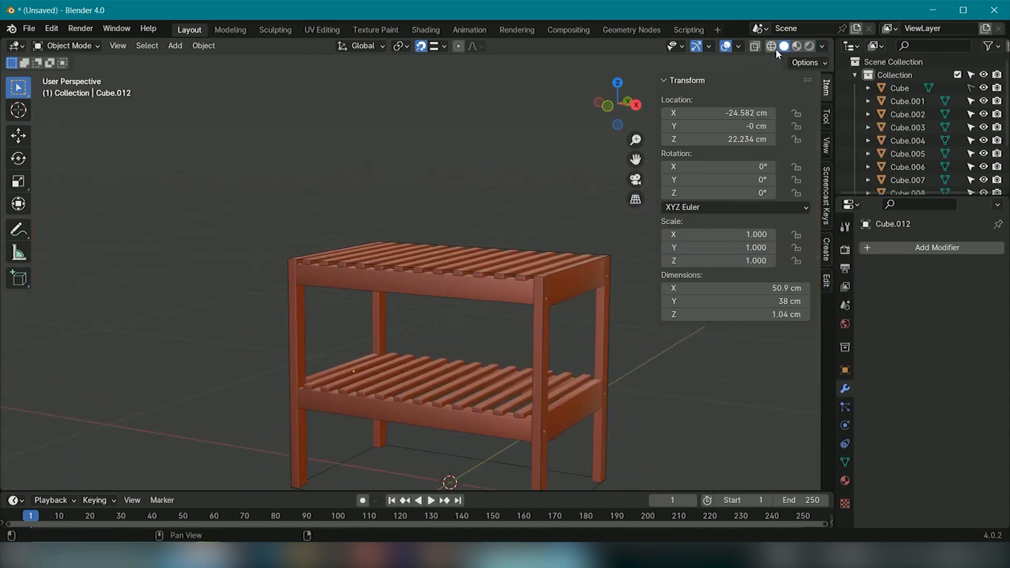
# Step: Shade the upper and lower slat rows smooth with Auto Smooth at 30°
pyautogui.click(466, 282)
pyautogui.rightClick(466, 282)
pyautogui.click(416, 218)
pyautogui.click(844, 462)
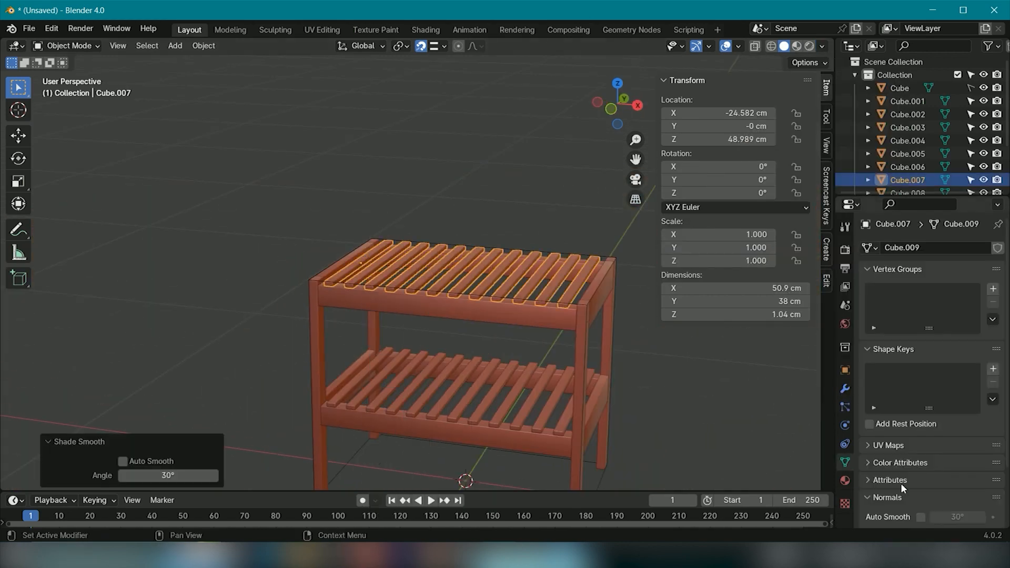
pyautogui.rightClick(562, 428)
pyautogui.click(512, 297)
pyautogui.click(920, 517)
# Step: Examine the rounded slat ends and the rails of both tiers at close range
pyautogui.click(619, 448)
pyautogui.scroll(4, 619, 448)
pyautogui.keyDown('shift'); pyautogui.moveTo(620, 448); pyautogui.dragTo(537, 349, button='middle'); pyautogui.keyUp('shift')
pyautogui.scroll(5, 537, 349)
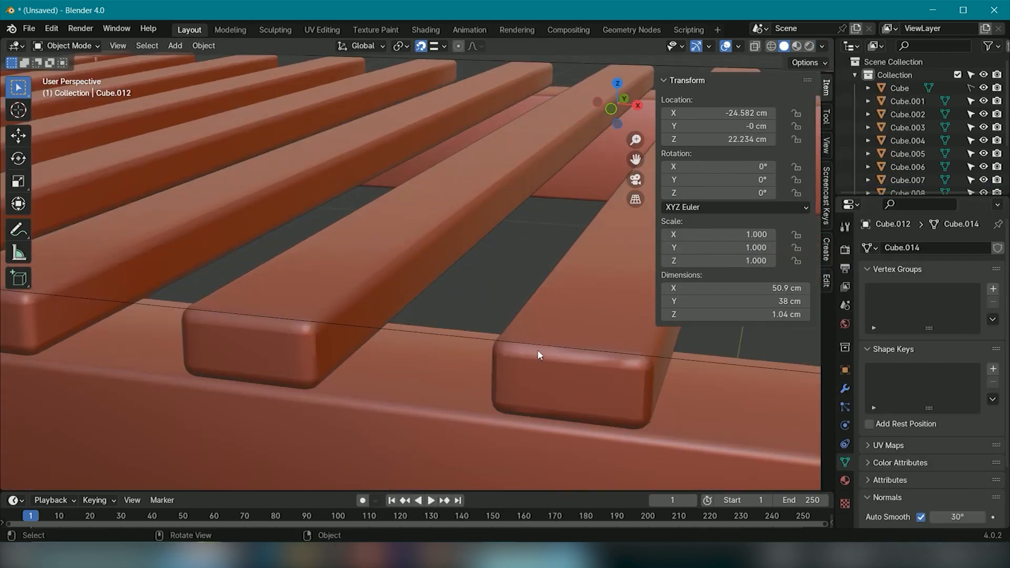
pyautogui.click(396, 347)
pyautogui.scroll(-10, 456, 342)
pyautogui.moveTo(468, 330); pyautogui.dragTo(498, 251, button='middle')
pyautogui.click(499, 252)
pyautogui.moveTo(545, 287); pyautogui.dragTo(568, 289, button='middle')
pyautogui.click(507, 339)
pyautogui.click(505, 377)
# Step: Set the viewport shading's lighting to Studio
pyautogui.click(822, 46)
pyautogui.click(773, 108)
# Step: Add a cylinder at the origin and flatten it along Z to about 2.9 cm thick
pyautogui.scroll(-3, 540, 337)
pyautogui.hotkey('shift', 'a')
pyautogui.moveTo(536, 290)
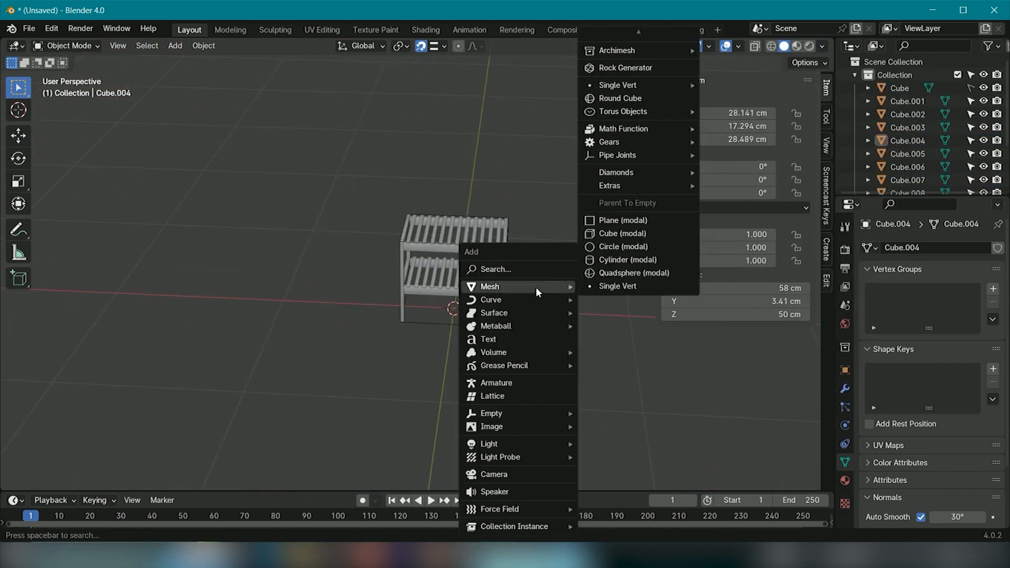
pyautogui.click(630, 101)
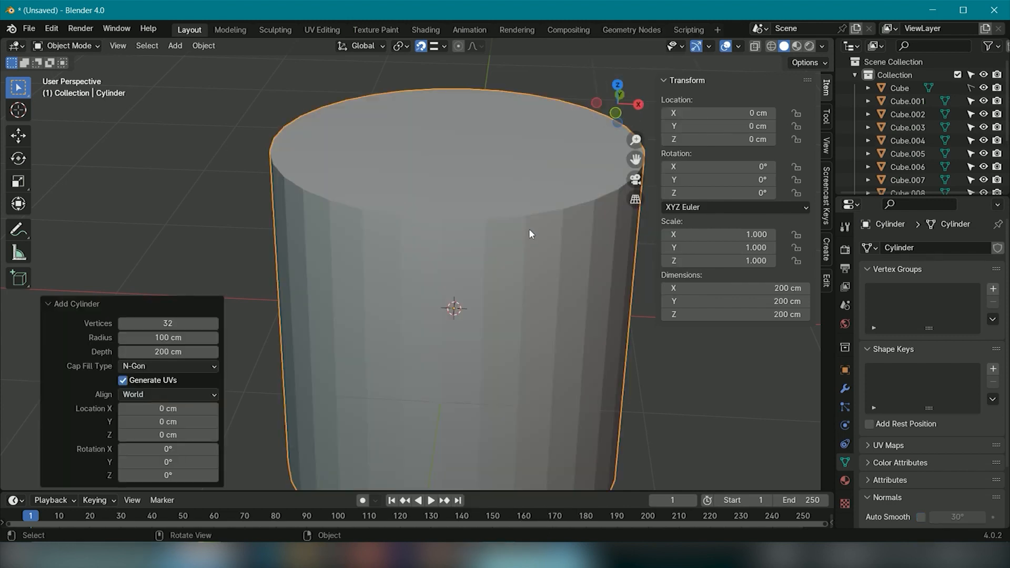
pyautogui.press('s')
pyautogui.press('z')
pyautogui.click(533, 337)
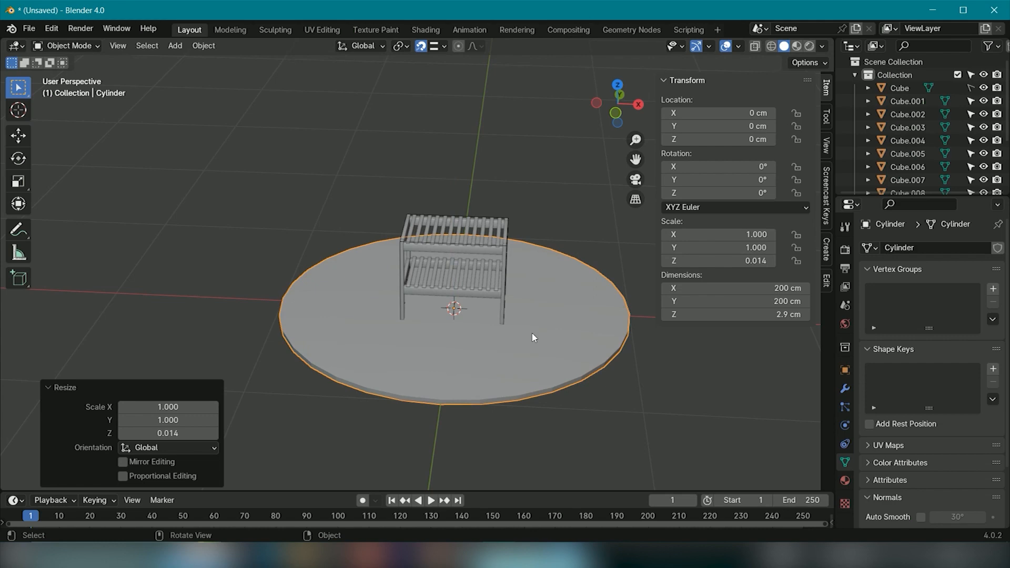
# Step: Scale the disc down to about 10.9 cm across and move it to the corner post at about X -28.1, Y -17.45 cm
pyautogui.press('KP_7')
pyautogui.press('s')
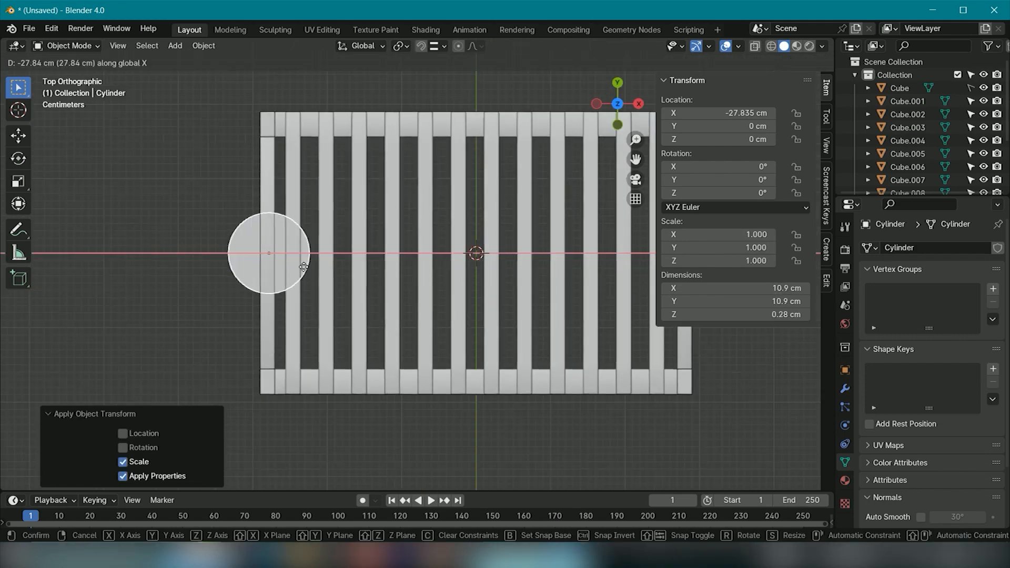
pyautogui.click(301, 265)
pyautogui.press('g')
pyautogui.press('z')
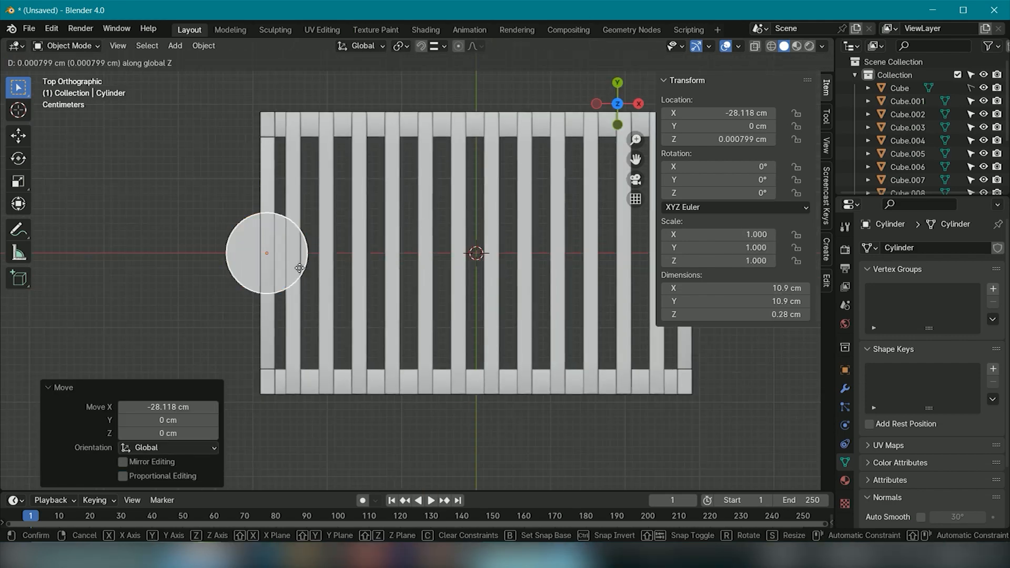
pyautogui.click(269, 395)
# Step: Scale the disc to about 1.39 cm across and center it under the post at X -28.027, Y -17.302 cm
pyautogui.moveTo(268, 396); pyautogui.dragTo(447, 321, button='middle')
pyautogui.scroll(5, 437, 295)
pyautogui.press('s')
pyautogui.click(379, 255)
pyautogui.scroll(3, 419, 294)
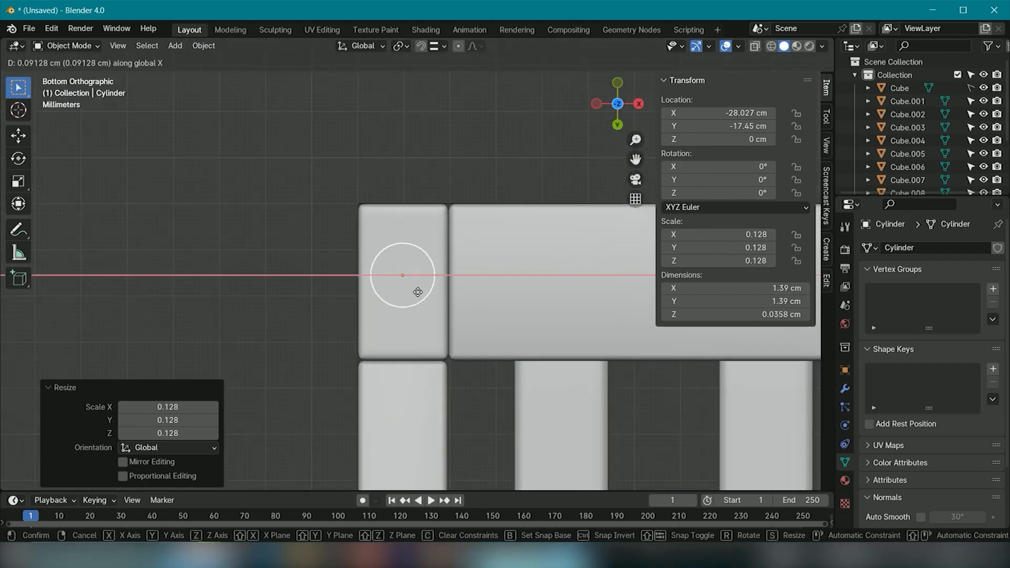
pyautogui.click(417, 299)
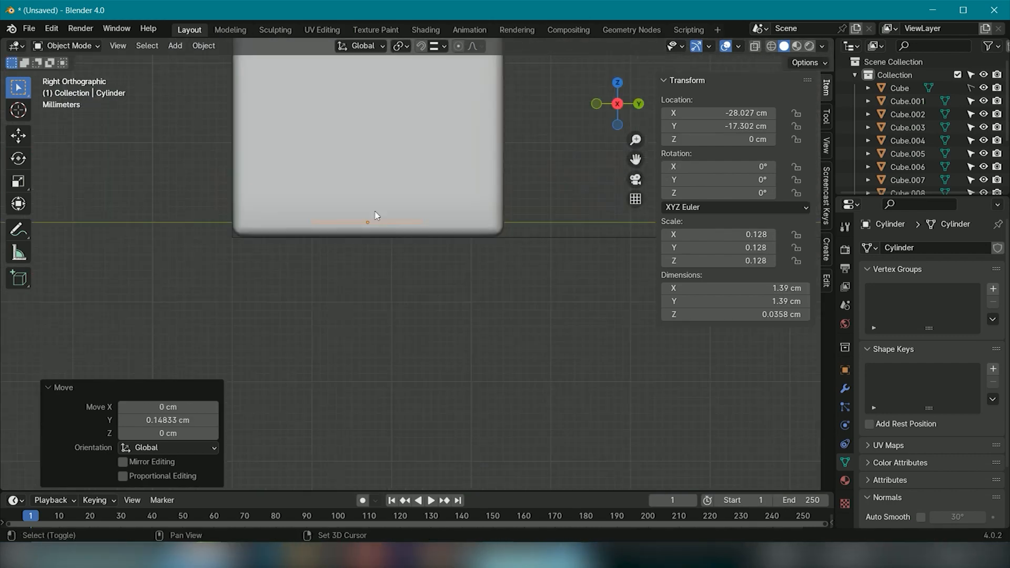
# Step: Lower the disc along Z to just beneath the post's base, at about Z -0.21 cm
pyautogui.scroll(2, 377, 216)
pyautogui.press('g')
pyautogui.press('z')
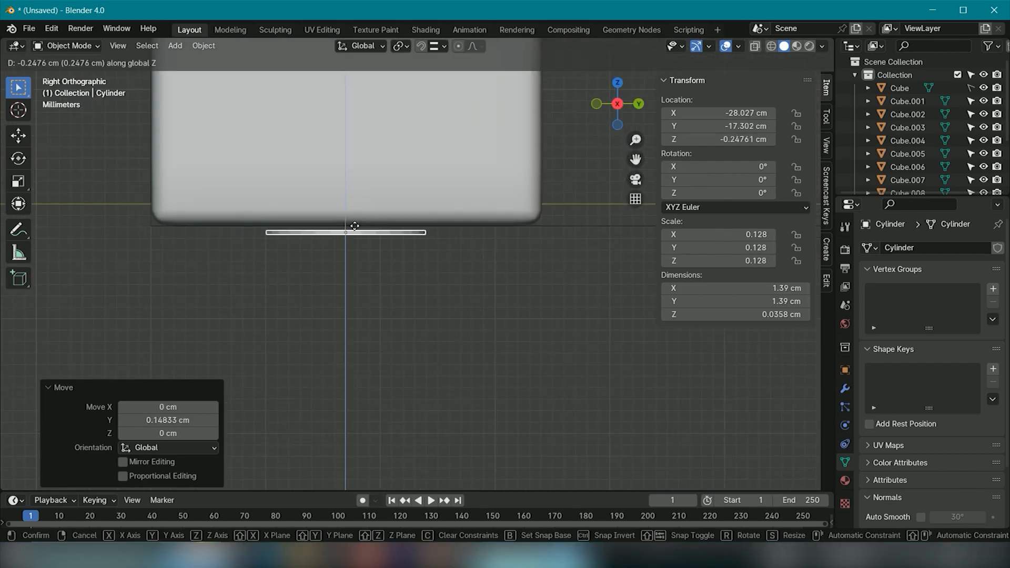
pyautogui.click(339, 235)
pyautogui.moveTo(338, 235); pyautogui.dragTo(415, 83, button='middle')
pyautogui.click(421, 45)
pyautogui.scroll(2, 466, 255)
pyautogui.press('KP_3')
pyautogui.scroll(4, 415, 261)
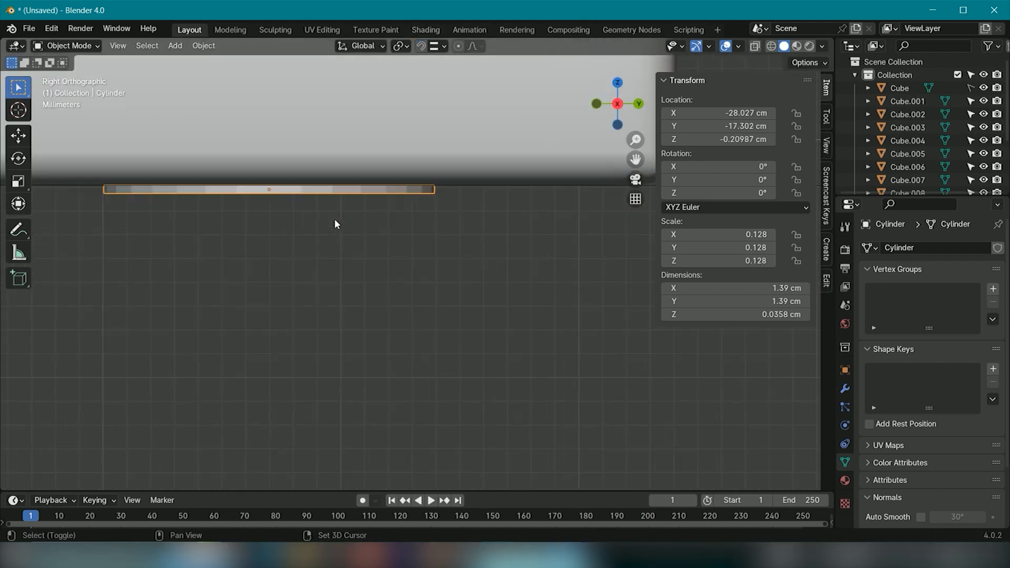
# Step: Thicken the disc in Edit Mode by moving its underside down along Z
pyautogui.keyDown('shift'); pyautogui.moveTo(272, 223); pyautogui.dragTo(397, 271, button='middle'); pyautogui.keyUp('shift')
pyautogui.press('g')
pyautogui.press('z')
pyautogui.click(382, 250)
pyautogui.press('Tab')
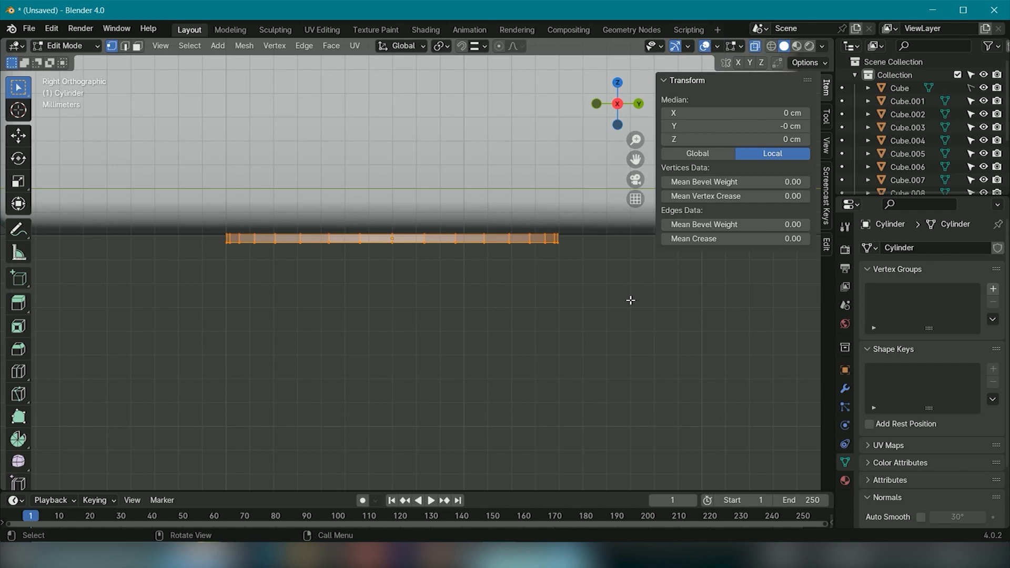
pyautogui.click(271, 283)
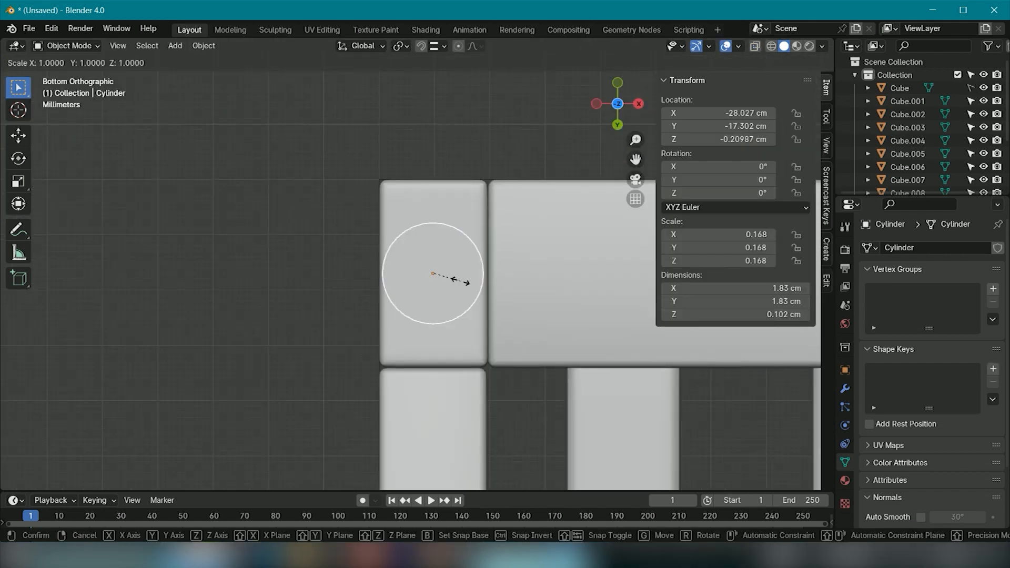
# Step: Scale the disc to about 1.72 cm across and shift it to X -28.036 cm under the post
pyautogui.press('Escape')
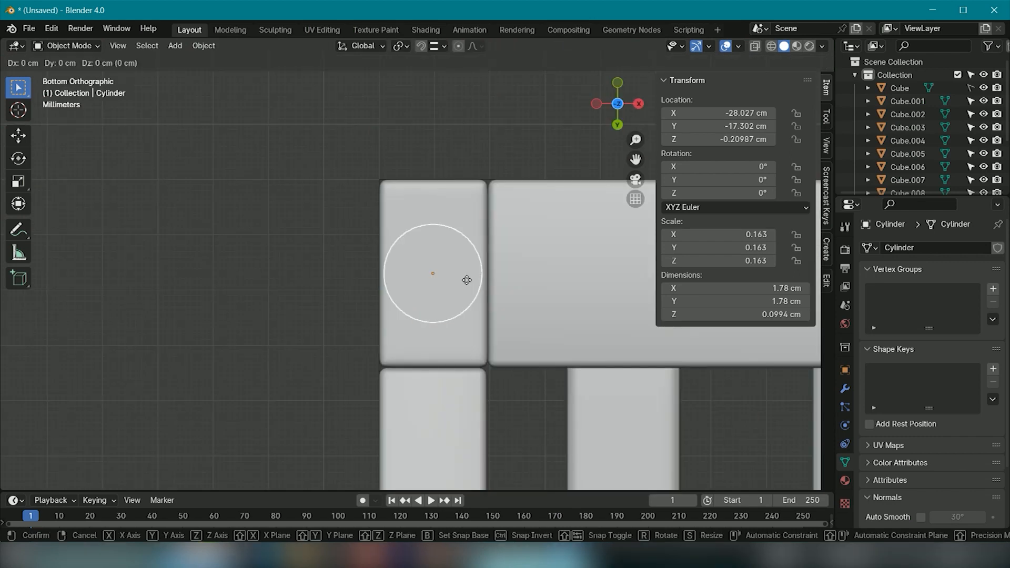
pyautogui.click(466, 280)
pyautogui.moveTo(468, 279); pyautogui.dragTo(500, 282, button='middle')
pyautogui.scroll(8, 456, 276)
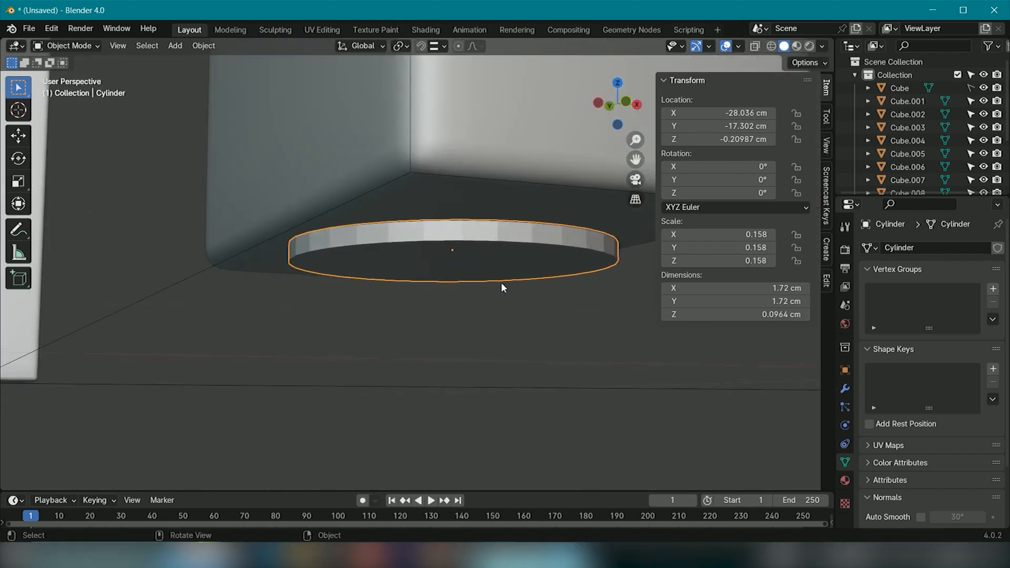
# Step: Add two centered loop cuts around the disc's rim
pyautogui.moveTo(645, 297); pyautogui.dragTo(469, 315, button='middle')
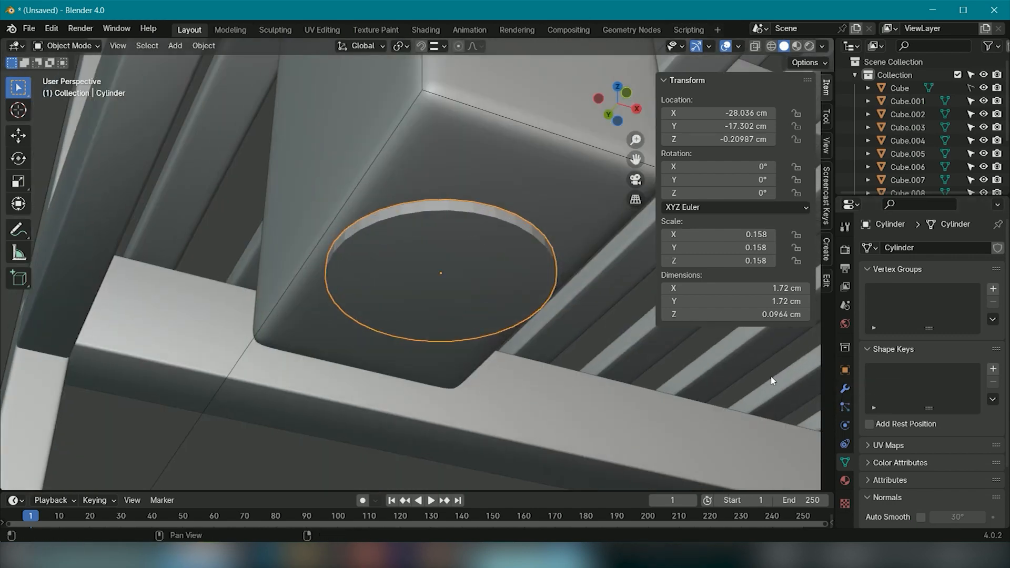
pyautogui.press('Tab')
pyautogui.click(469, 207)
pyautogui.rightClick(468, 206)
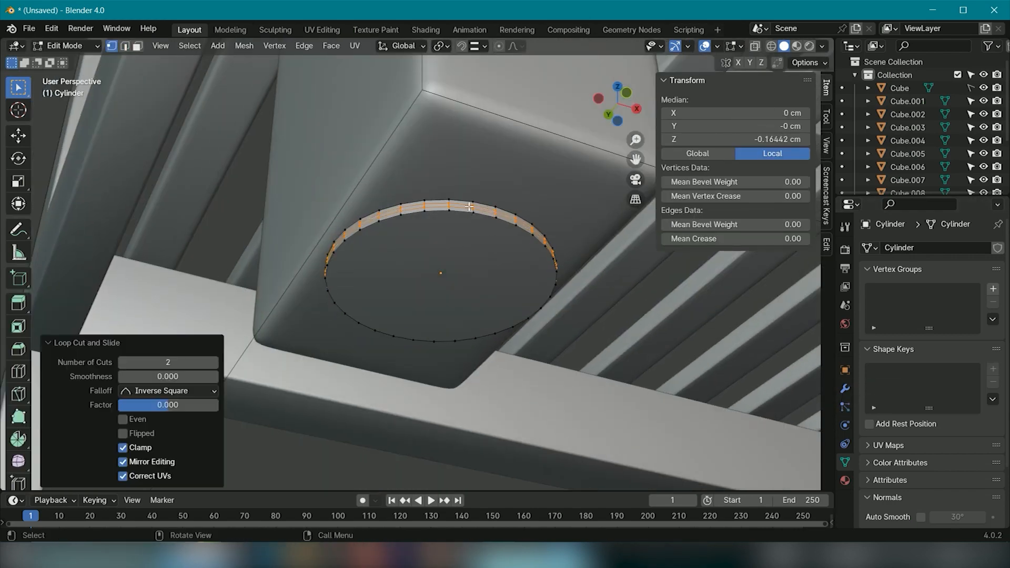
pyautogui.click(445, 472)
pyautogui.moveTo(447, 388); pyautogui.dragTo(449, 419, button='middle')
pyautogui.scroll(3, 449, 419)
pyautogui.press('Tab')
# Step: Add a Bevel modifier to the disc with 3 segments and an amount of 0.12 cm
pyautogui.click(844, 388)
pyautogui.click(884, 247)
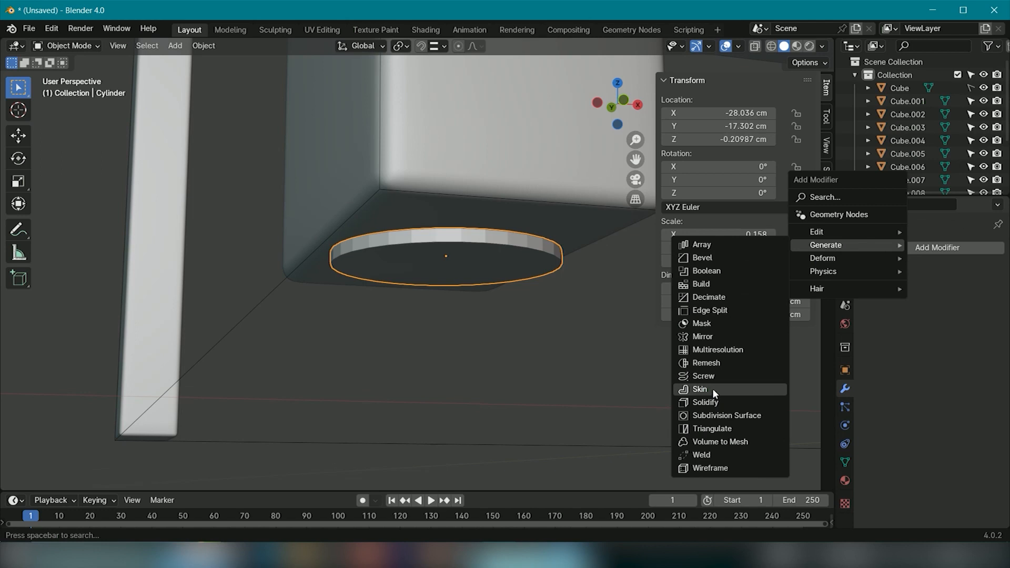
pyautogui.click(705, 258)
pyautogui.click(955, 335)
pyautogui.moveTo(705, 377)
pyautogui.mouseDown(button='middle')
pyautogui.moveTo(705, 337)
pyautogui.moveTo(701, 376)
pyautogui.mouseUp(button='middle')
pyautogui.write('3')
pyautogui.press('Return')
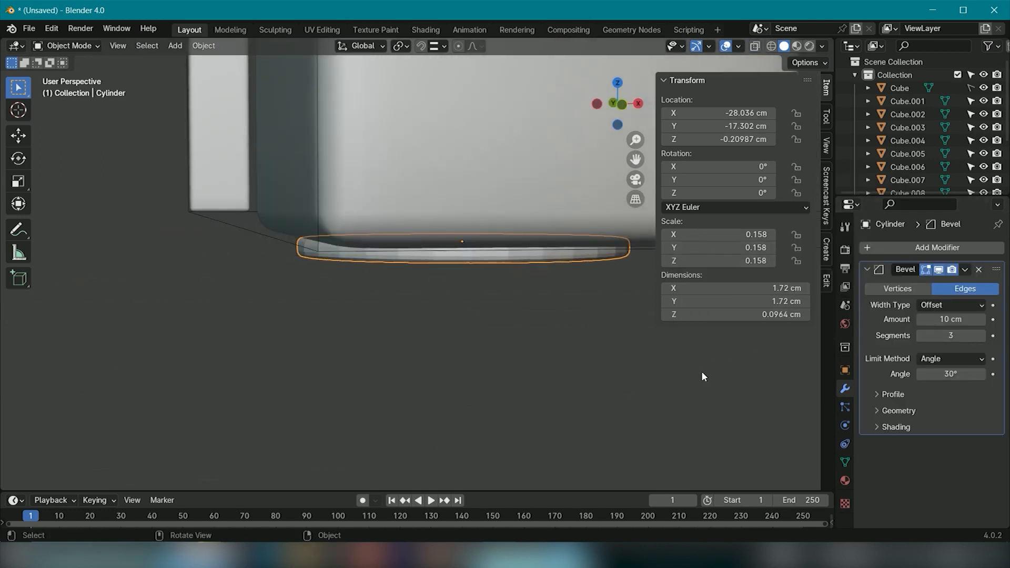
pyautogui.click(946, 318)
pyautogui.write('0.')
# Step: Shift the disc along X to -28.004 cm and scale it down to about 1.62 cm across
pyautogui.moveTo(644, 355); pyautogui.dragTo(595, 408, button='middle')
pyautogui.scroll(-8, 476, 338)
pyautogui.press('KP_7')
pyautogui.moveTo(418, 265); pyautogui.dragTo(434, 263, button='middle')
pyautogui.scroll(7, 435, 264)
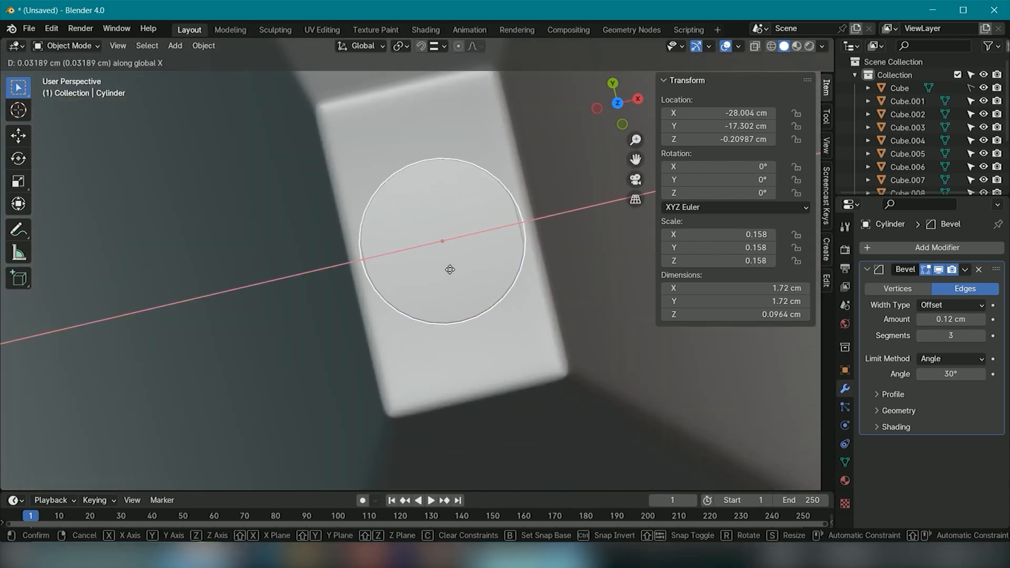
pyautogui.click(451, 269)
pyautogui.press('s')
pyautogui.scroll(-6, 449, 273)
pyautogui.moveTo(449, 272); pyautogui.dragTo(516, 225, button='middle')
pyautogui.scroll(-2, 516, 225)
pyautogui.click(516, 225)
# Step: Add a Mirror modifier to the disc on the X and Y axes with Cube.004 as mirror object
pyautogui.moveTo(579, 315); pyautogui.dragTo(473, 341, button='middle')
pyautogui.scroll(-3, 465, 316)
pyautogui.click(882, 249)
pyautogui.moveTo(865, 246)
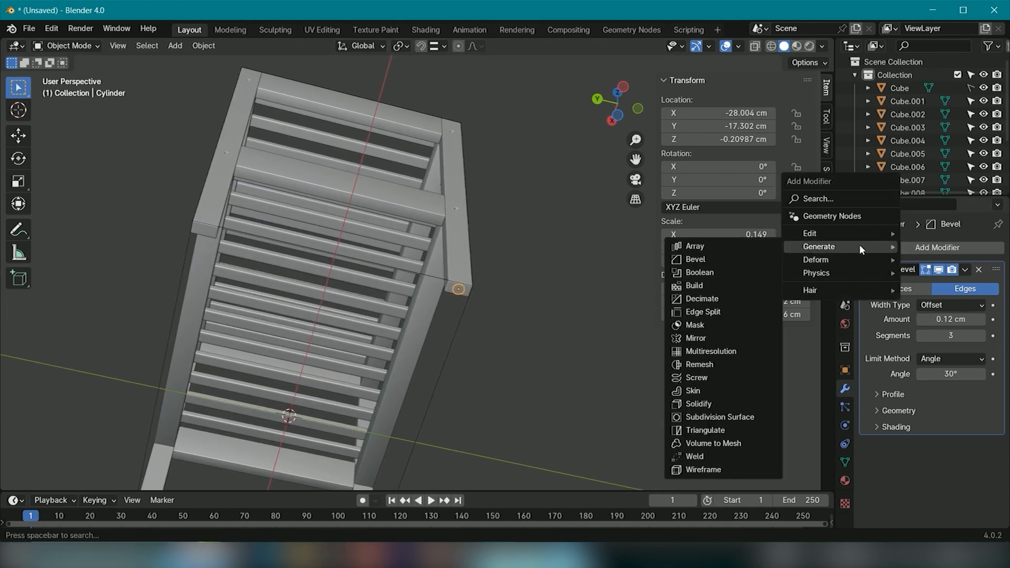
pyautogui.click(695, 338)
pyautogui.click(979, 511)
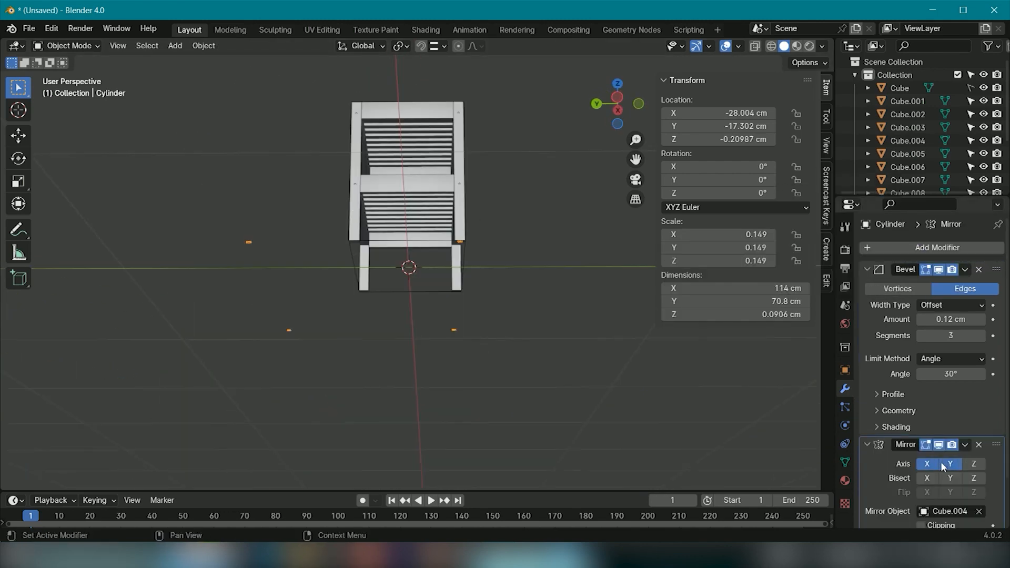
pyautogui.scroll(-3, 881, 496)
pyautogui.moveTo(491, 353); pyautogui.dragTo(489, 381, button='middle')
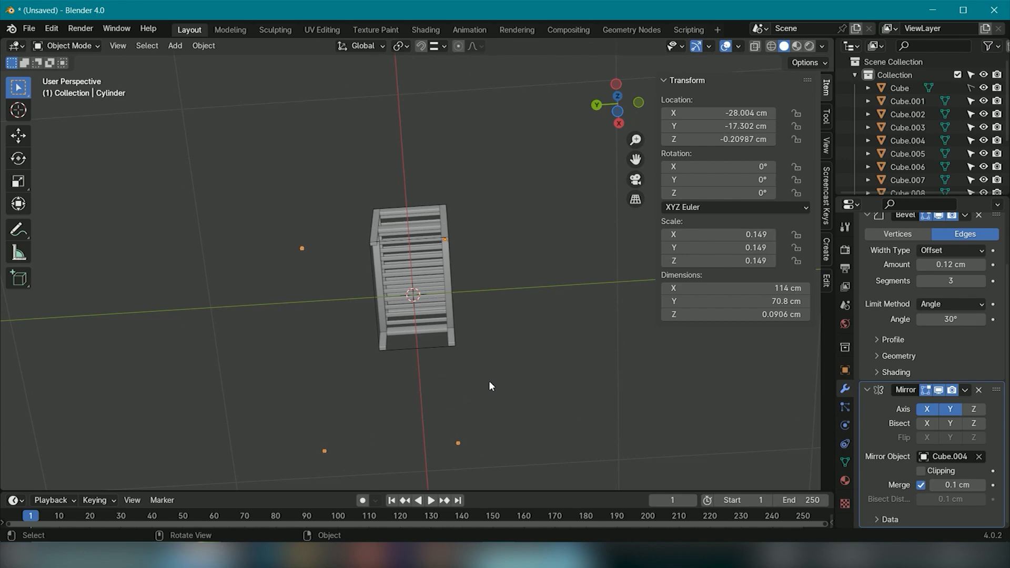
# Step: Change the disc's mirror object to the end rail Cube.005 and mirror on the X axis only
pyautogui.keyDown('shift'); pyautogui.moveTo(430, 308); pyautogui.dragTo(492, 292, button='middle'); pyautogui.keyUp('shift')
pyautogui.scroll(1, 492, 292)
pyautogui.click(978, 457)
pyautogui.click(978, 456)
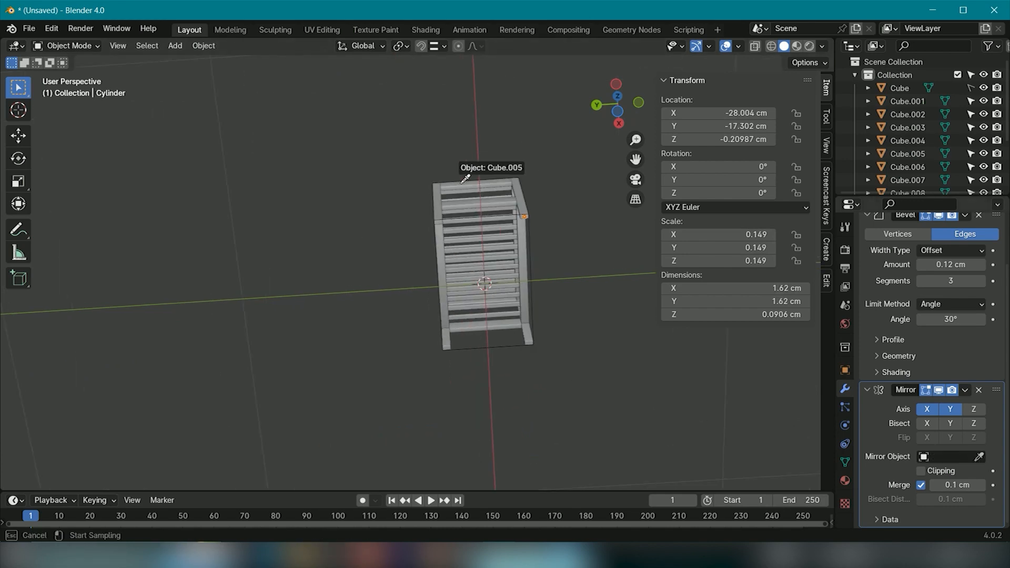
pyautogui.click(463, 183)
pyautogui.scroll(8, 452, 232)
pyautogui.scroll(-8, 700, 329)
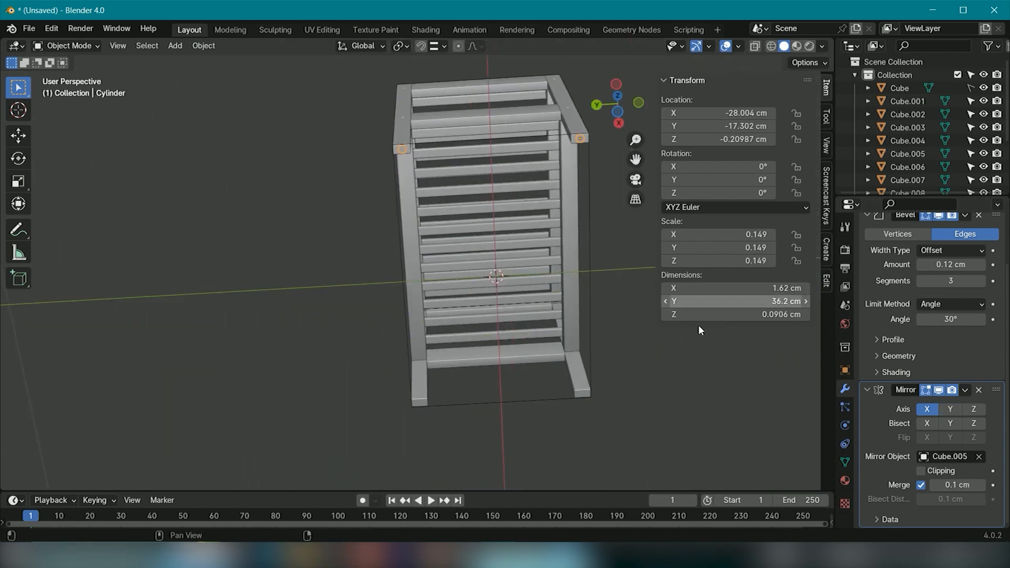
pyautogui.moveTo(680, 401); pyautogui.dragTo(678, 357, button='middle')
pyautogui.scroll(3, 946, 284)
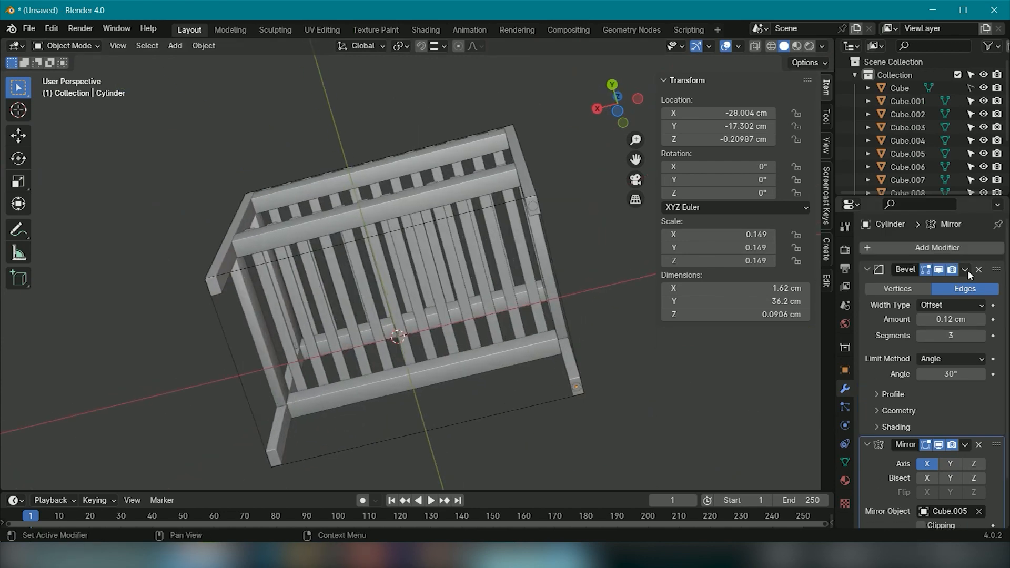
# Step: Apply the disc's Bevel and Mirror modifiers
pyautogui.hotkey('ctrl', 'a')
pyautogui.click(964, 269)
pyautogui.click(902, 285)
# Step: Duplicate the pair of foot discs along X to the opposite posts, placing them at X 28.027 cm
pyautogui.press('ctrl+KP_7')
pyautogui.hotkey('shift', 'd')
pyautogui.press('x')
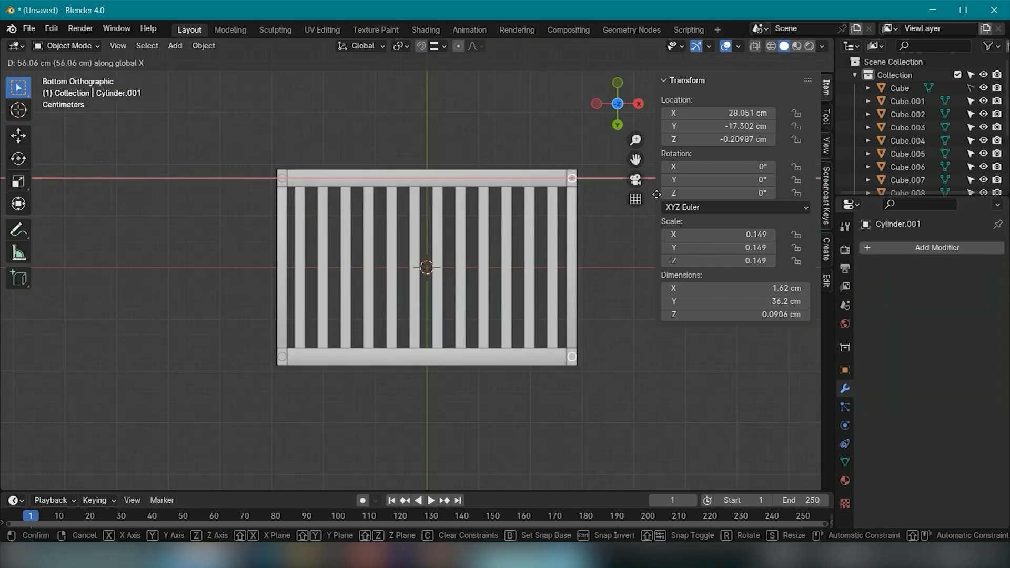
pyautogui.click(656, 195)
pyautogui.scroll(6, 550, 376)
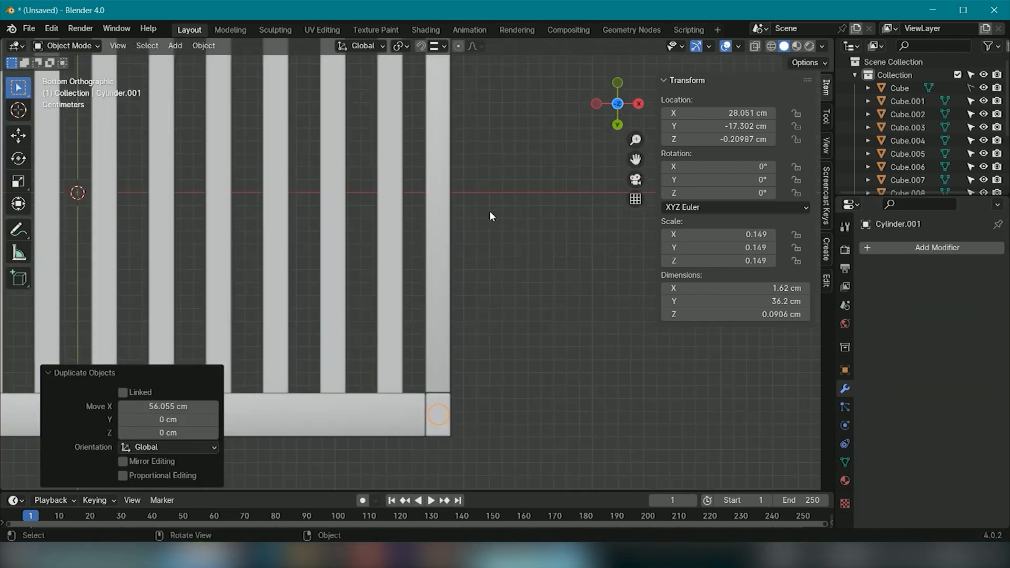
pyautogui.keyDown('shift'); pyautogui.moveTo(489, 210); pyautogui.dragTo(488, 515, button='middle'); pyautogui.keyUp('shift')
pyautogui.scroll(9, 471, 300)
pyautogui.click(504, 326)
# Step: Delete the reference box surrounding the shelf
pyautogui.scroll(-7, 516, 164)
pyautogui.keyDown('shift'); pyautogui.moveTo(437, 375); pyautogui.dragTo(500, 319, button='middle'); pyautogui.keyUp('shift')
pyautogui.scroll(-5, 478, 233)
pyautogui.scroll(-5, 468, 221)
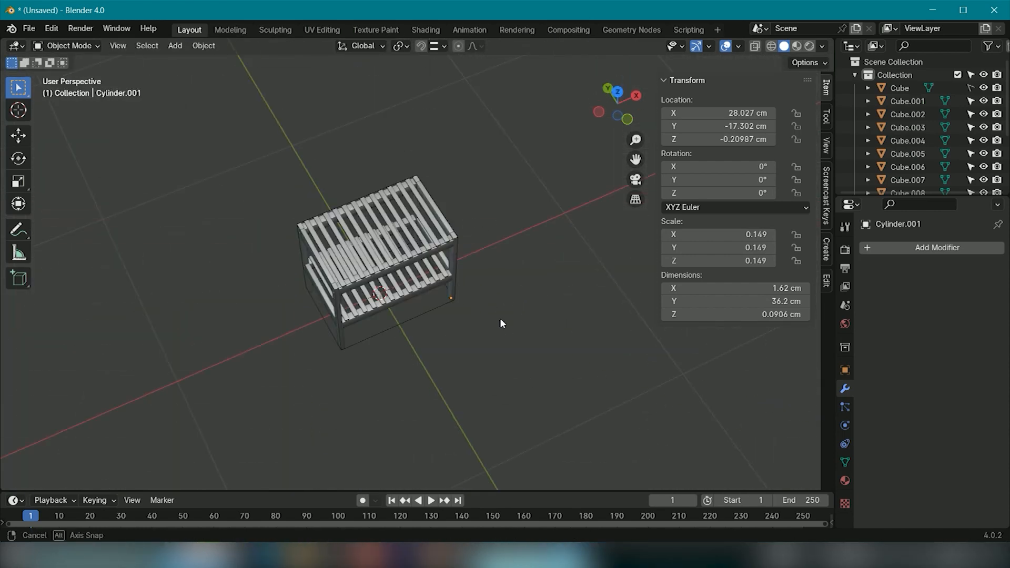
pyautogui.scroll(3, 500, 318)
pyautogui.press('x')
pyautogui.click(397, 351)
pyautogui.moveTo(396, 351); pyautogui.dragTo(302, 266, button='middle')
pyautogui.scroll(-3, 371, 278)
pyautogui.scroll(6, 371, 279)
pyautogui.scroll(-3, 301, 266)
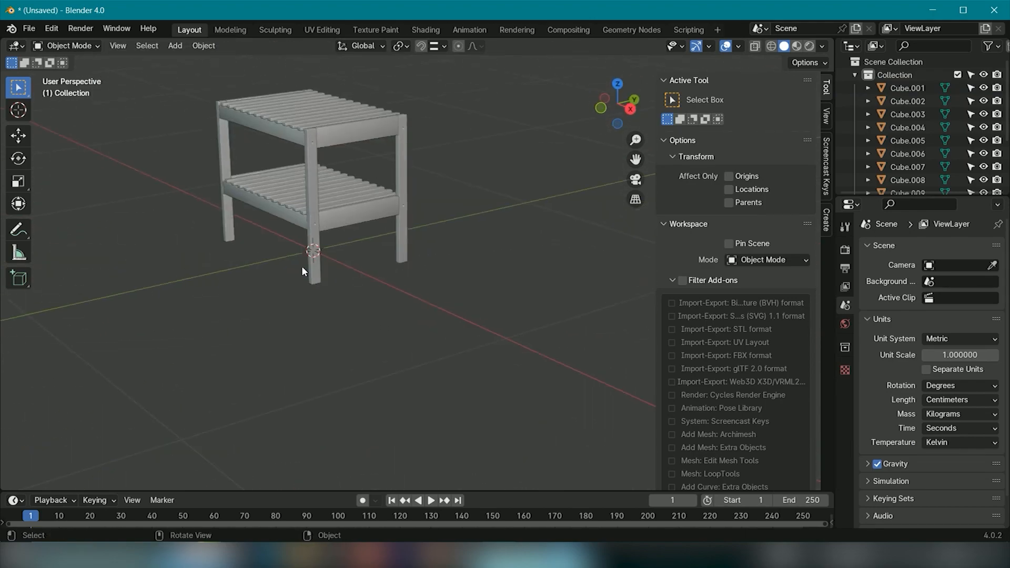